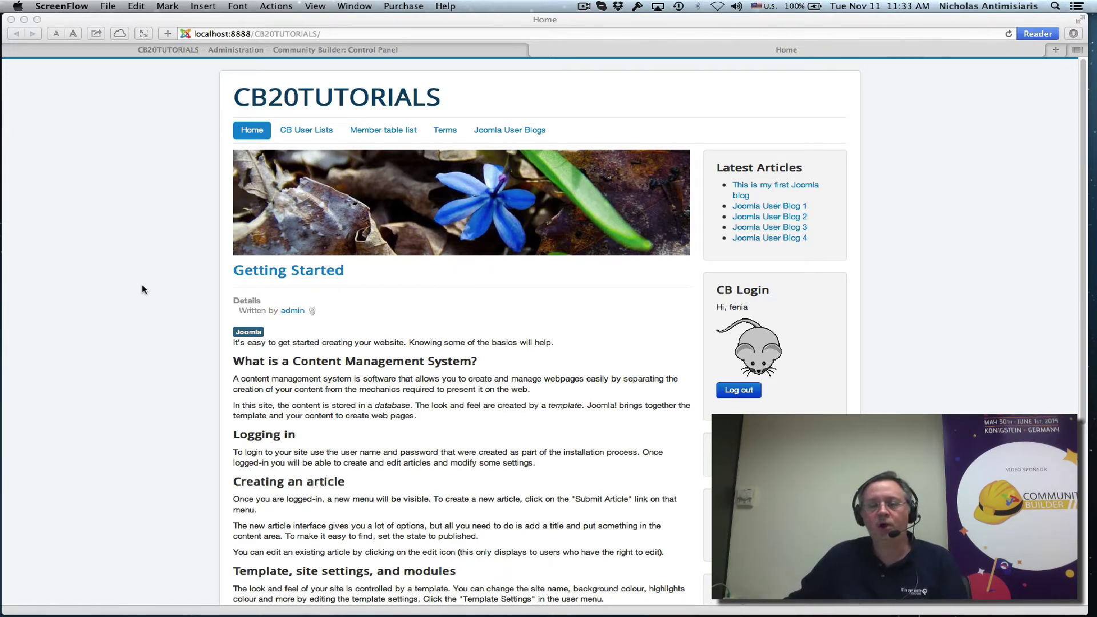
- Open the logged-in user's profile from the CB Login avatar and show Additional Info
click(754, 350)
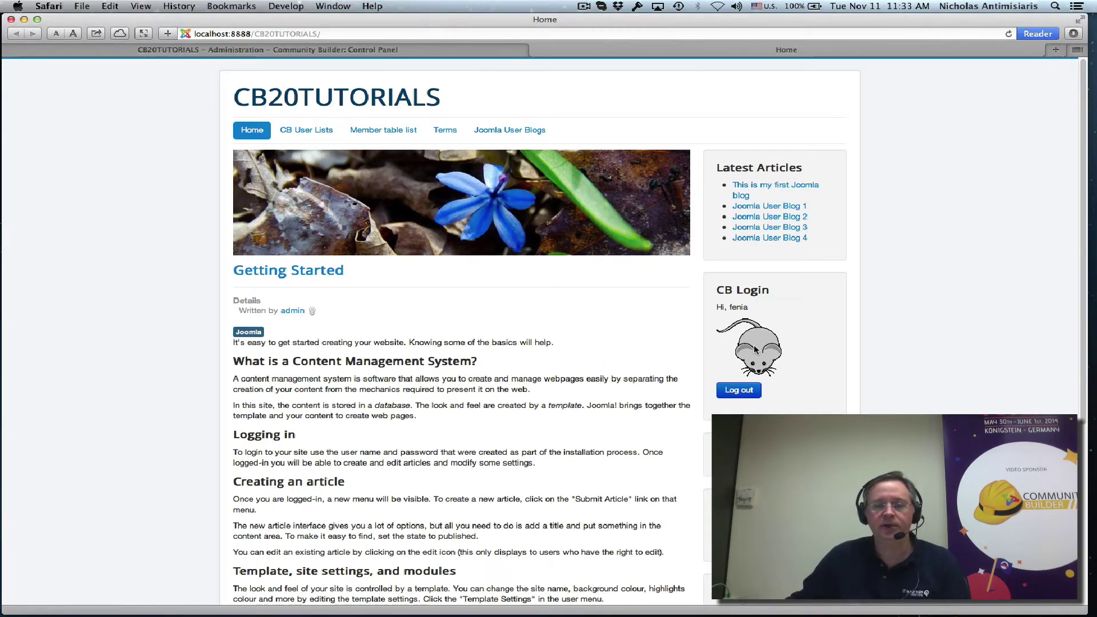
click(755, 350)
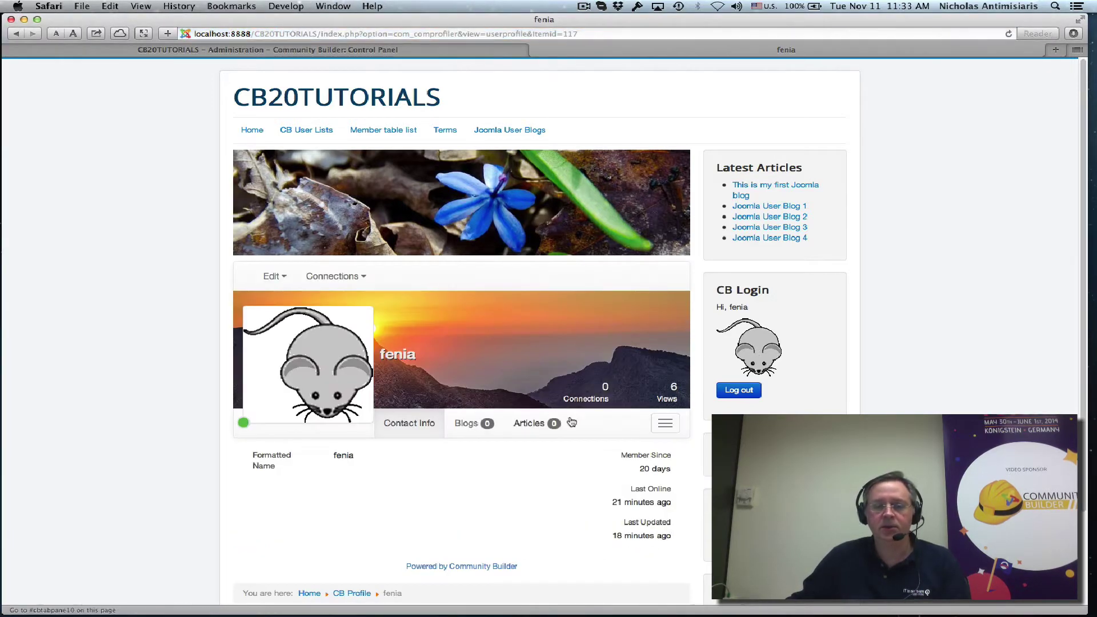
click(665, 423)
click(688, 451)
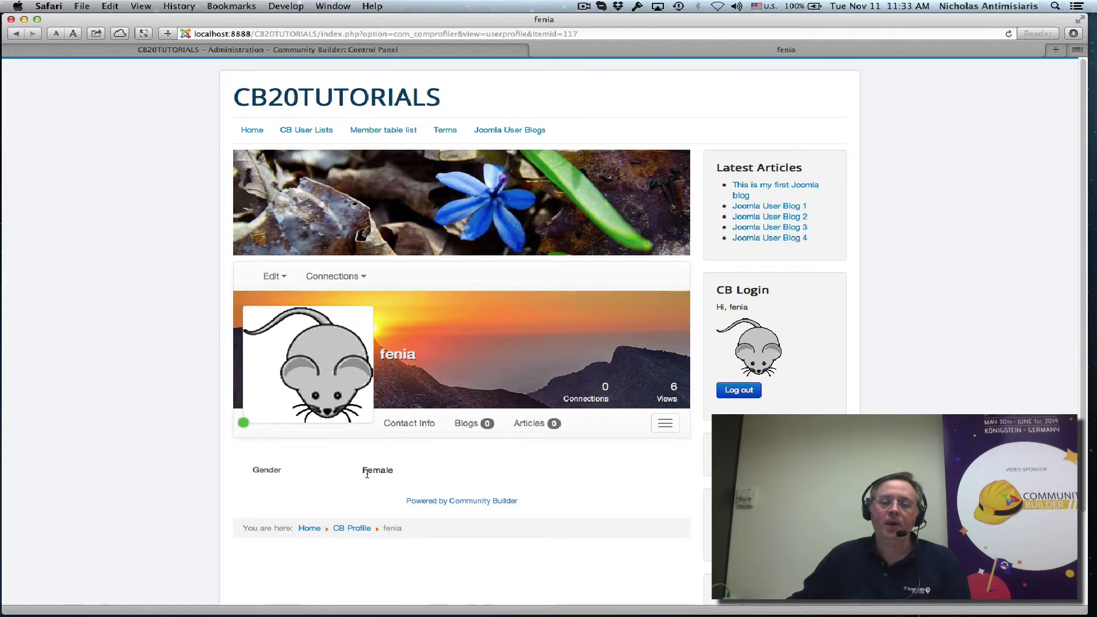
- Switch to Contact Info, then back to Additional Info showing Gender as Female
click(669, 425)
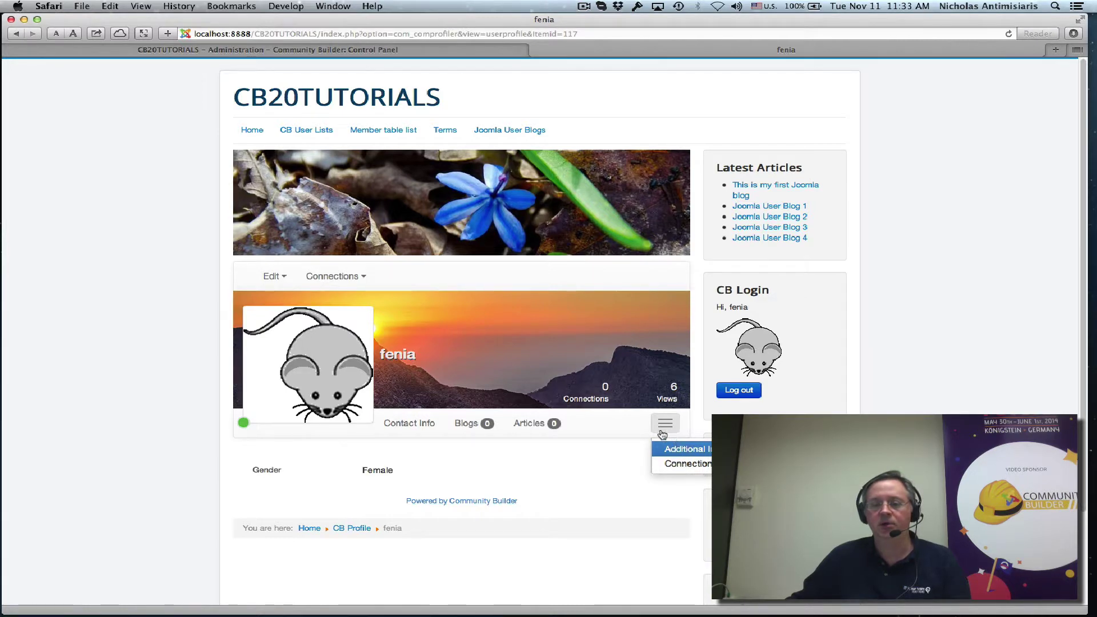
click(600, 445)
click(423, 423)
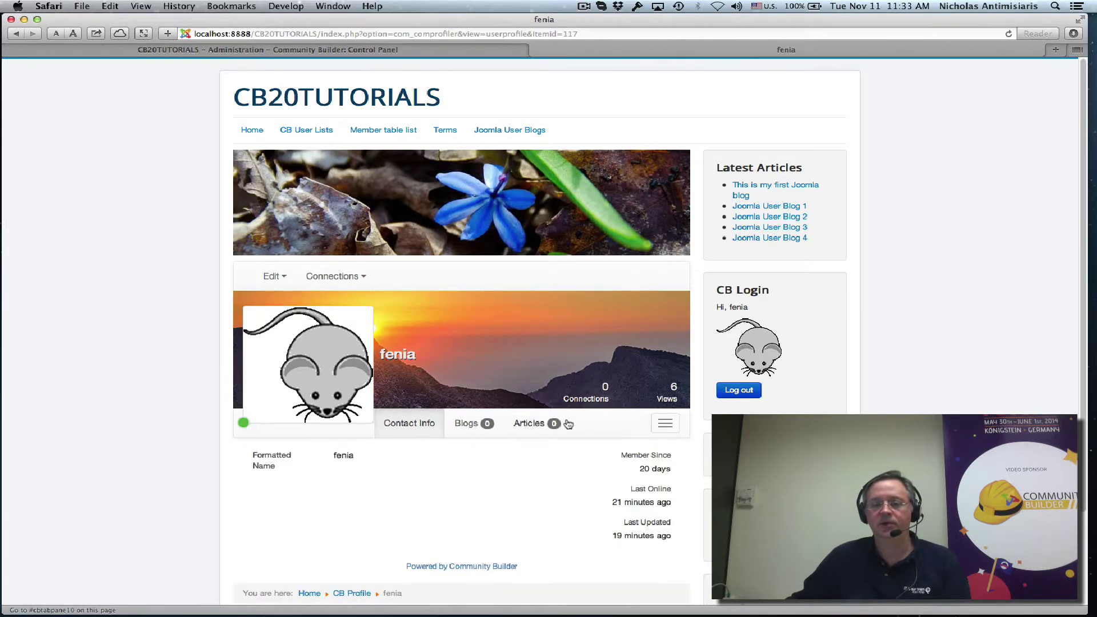
click(665, 422)
click(675, 450)
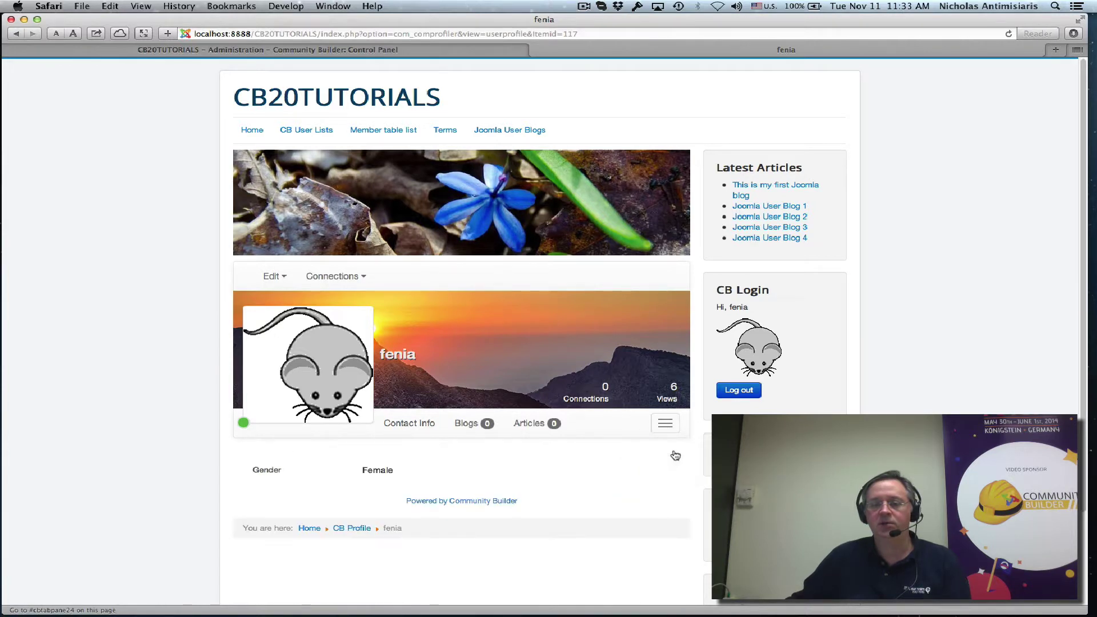
click(665, 423)
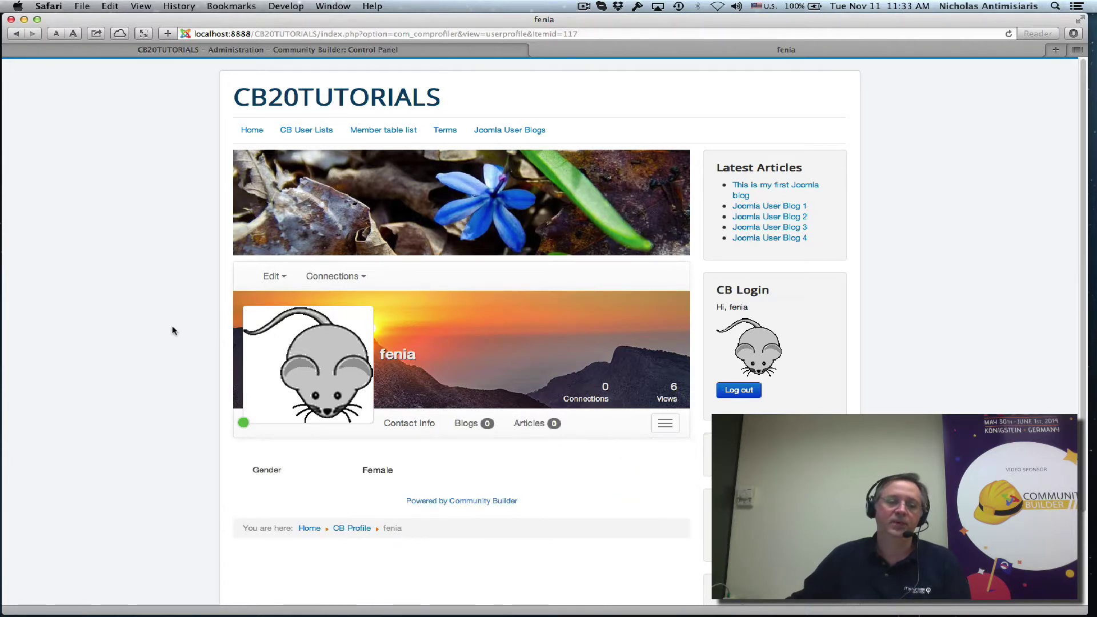
- In Tab Management, set Additional Info's Display Type to Tab Menu and save it
click(140, 51)
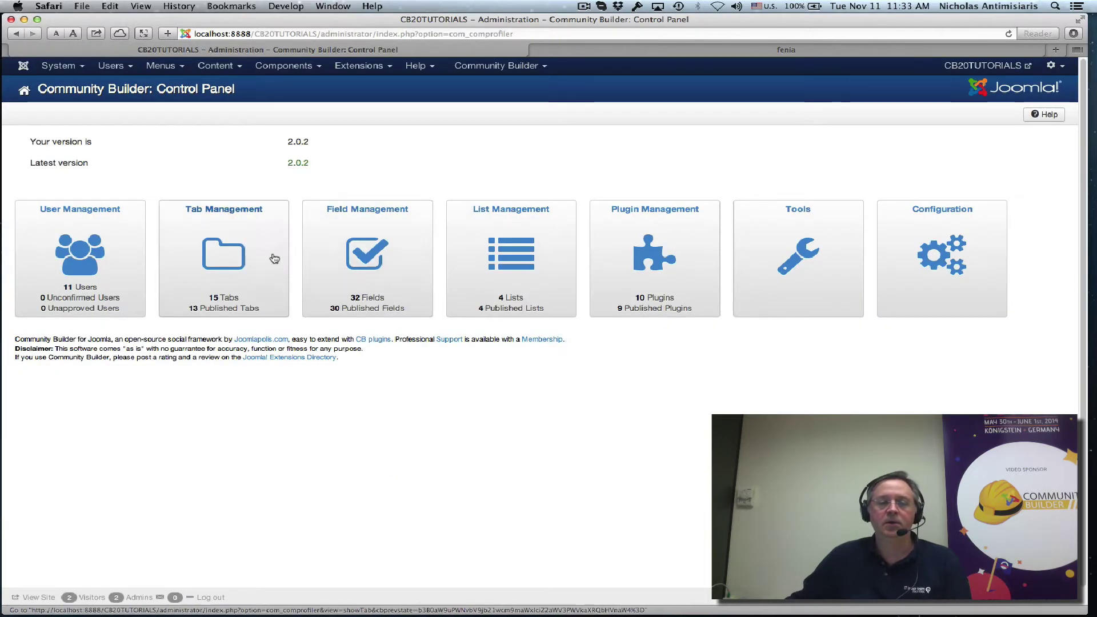
click(249, 255)
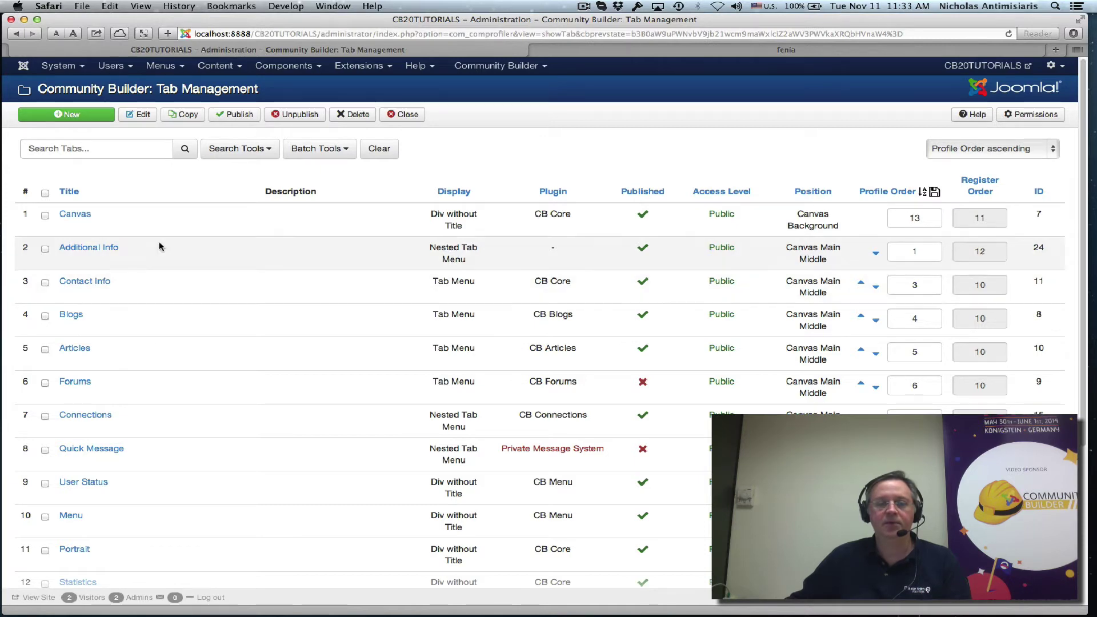
click(100, 248)
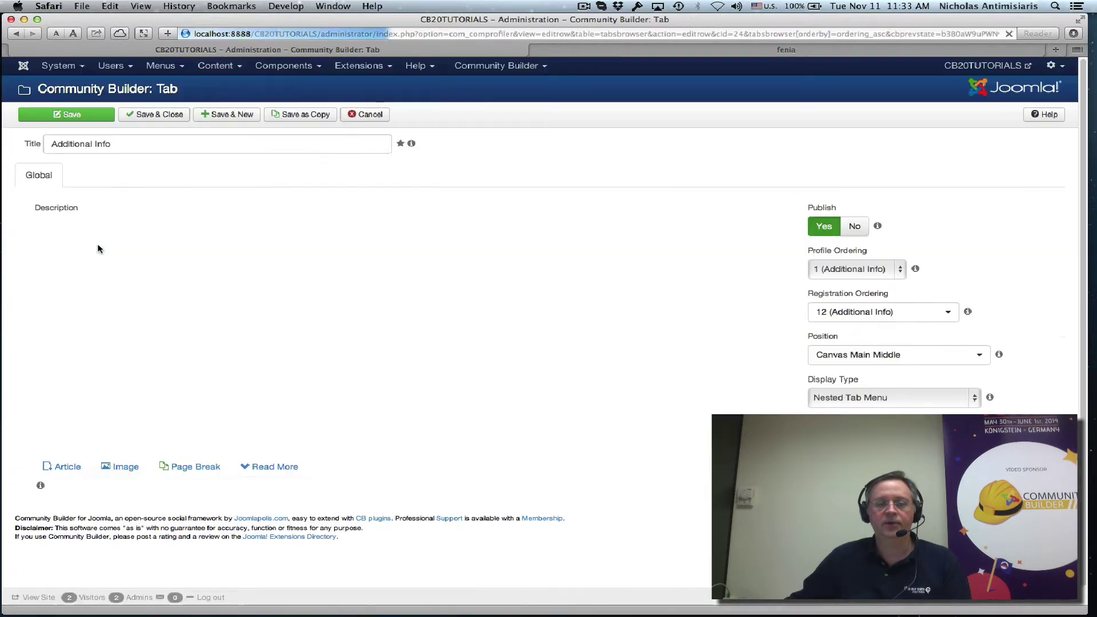
click(888, 399)
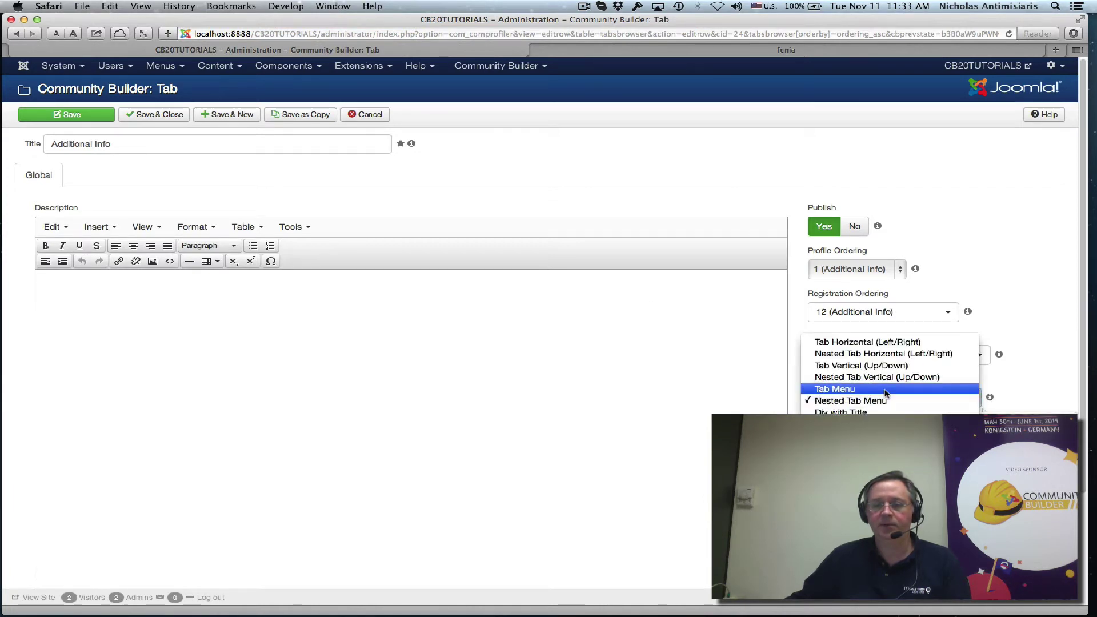
click(868, 389)
click(153, 115)
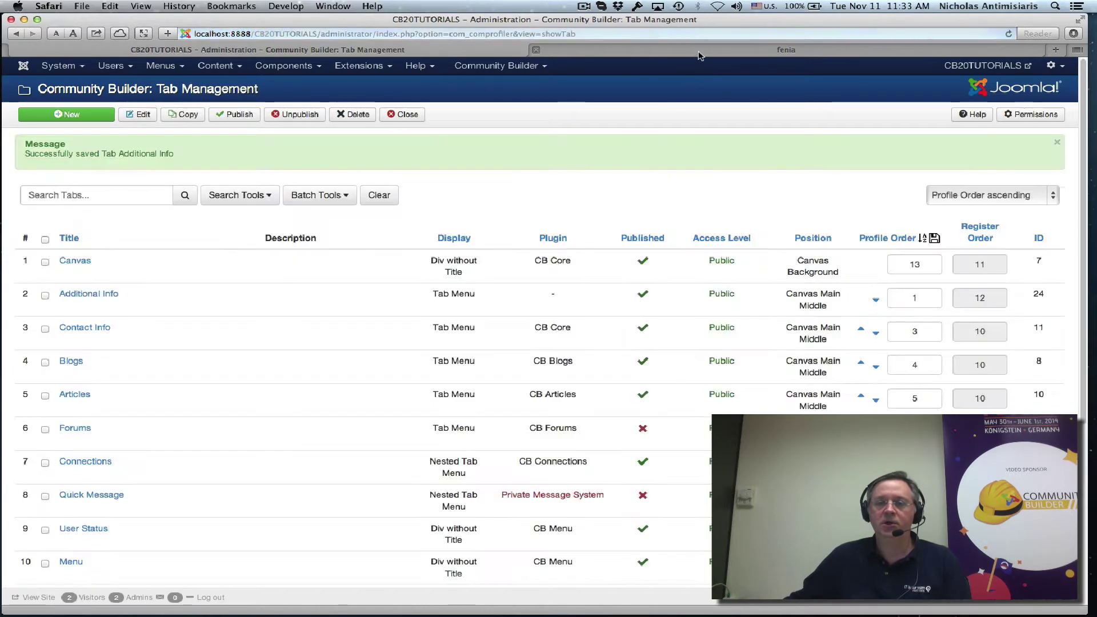
click(786, 50)
- Reload the profile and check Contact Info and Additional Info in the tab strip
click(1009, 33)
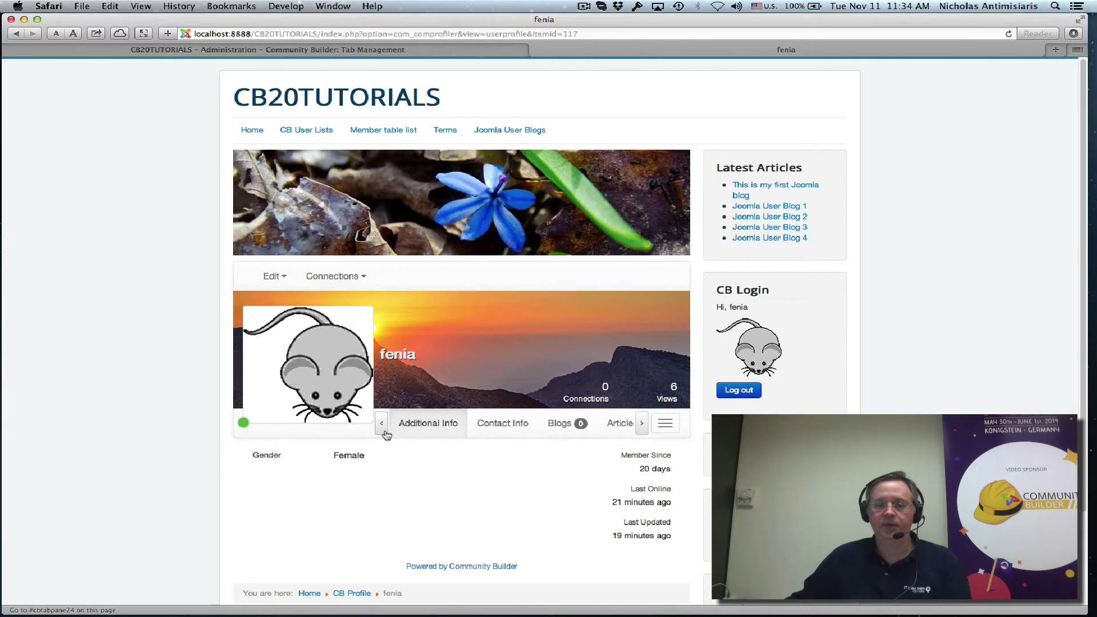
click(640, 425)
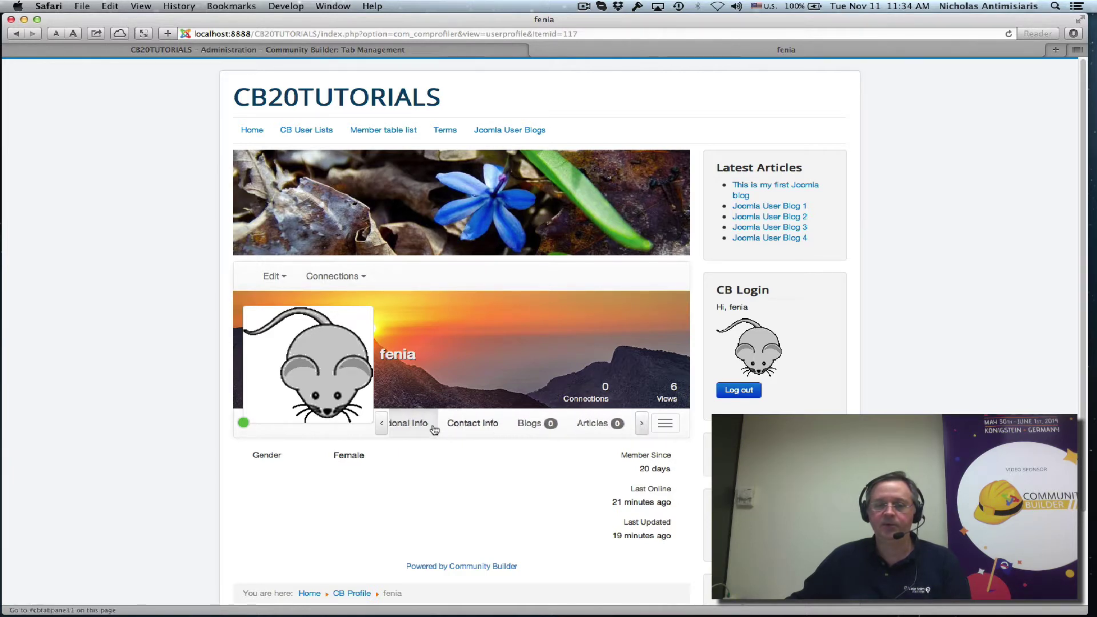
click(381, 428)
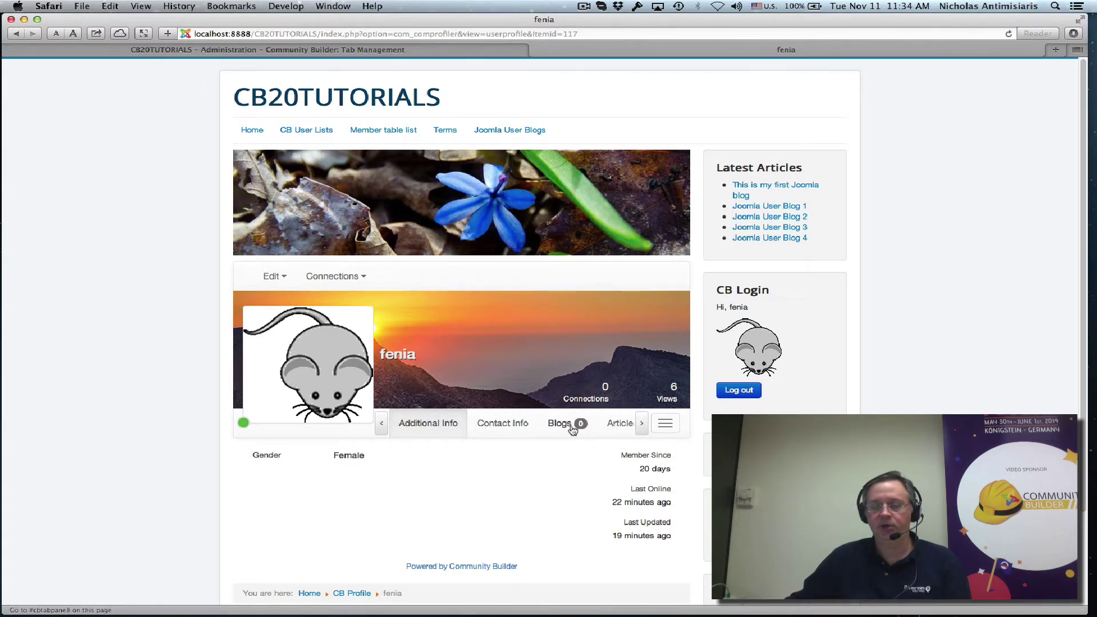
click(641, 423)
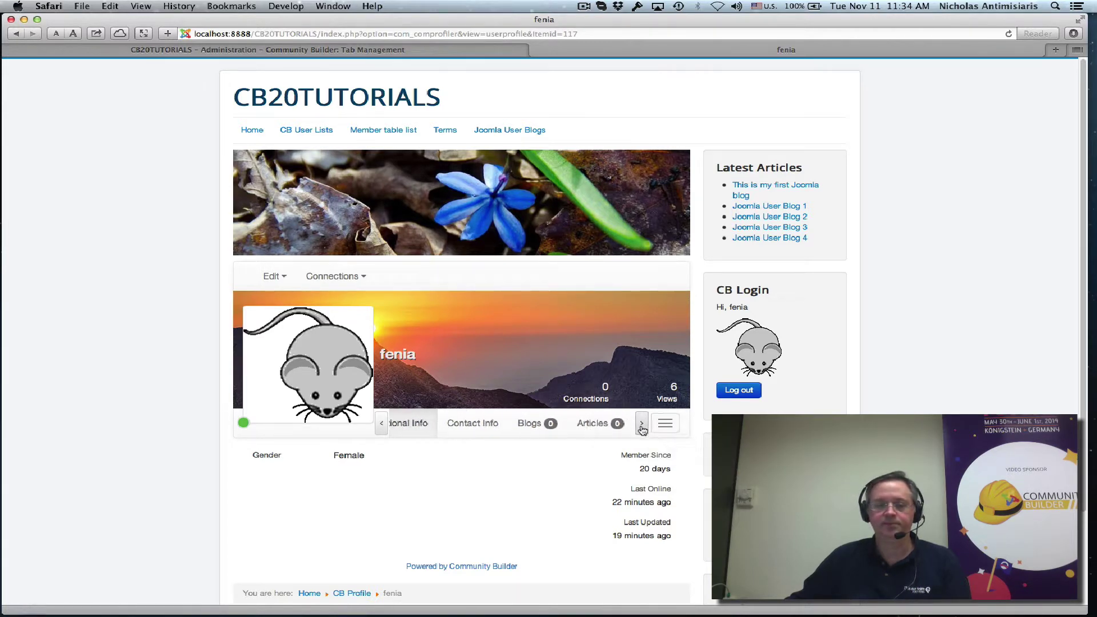
click(382, 429)
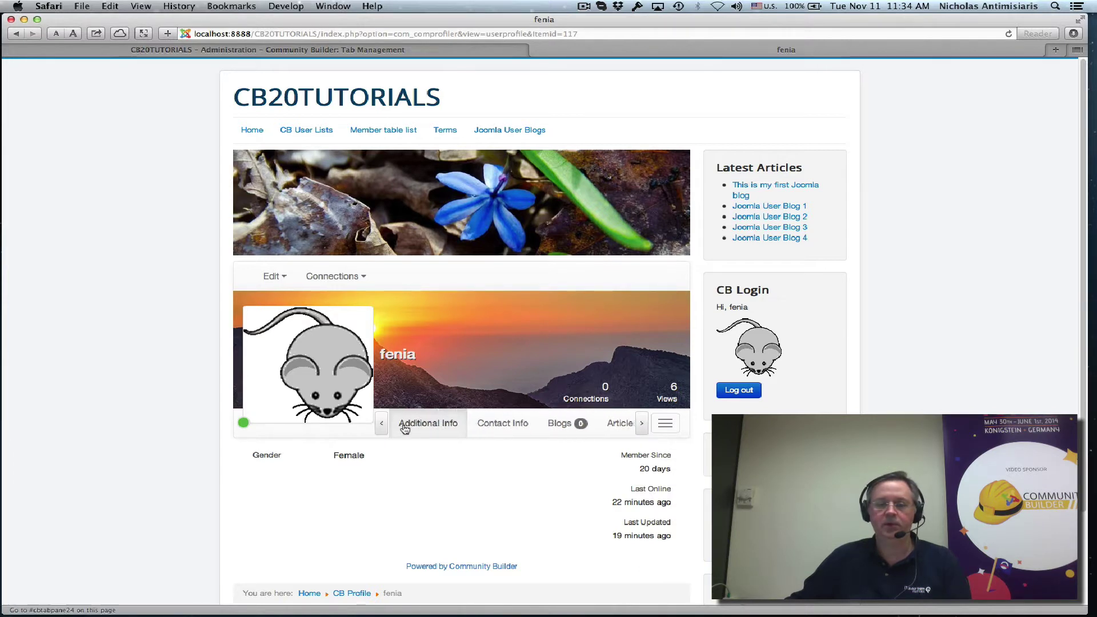
click(490, 422)
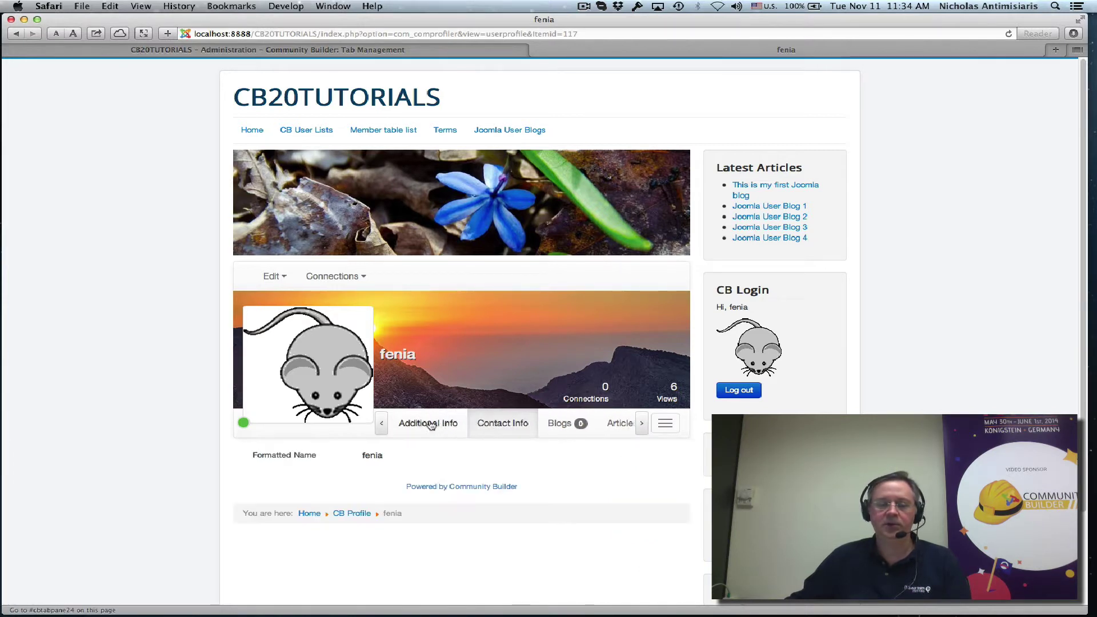
click(431, 425)
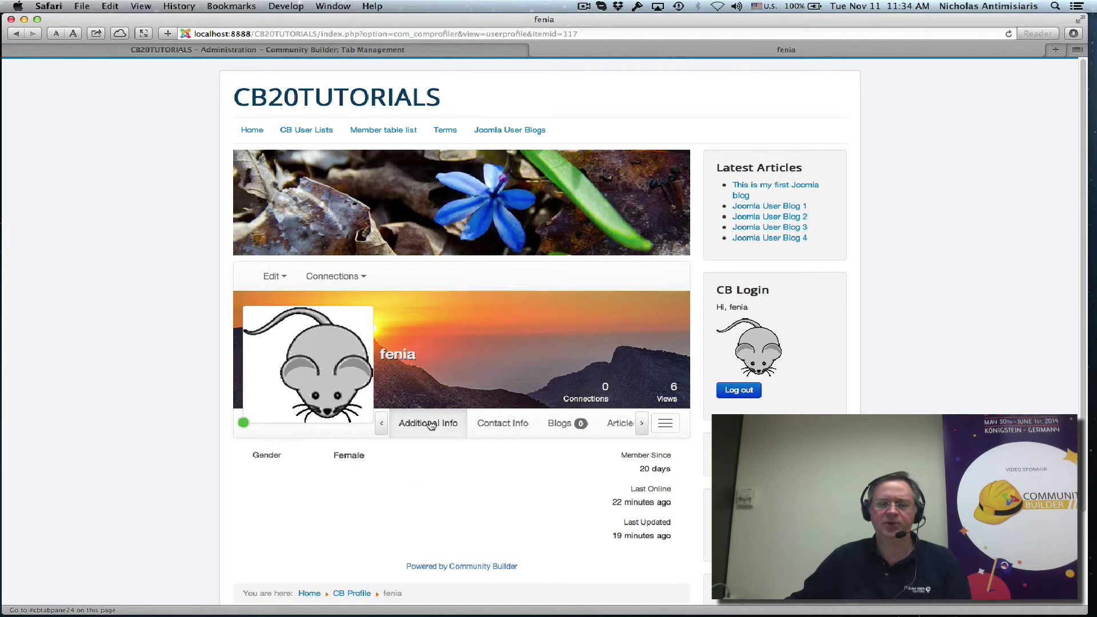
click(322, 50)
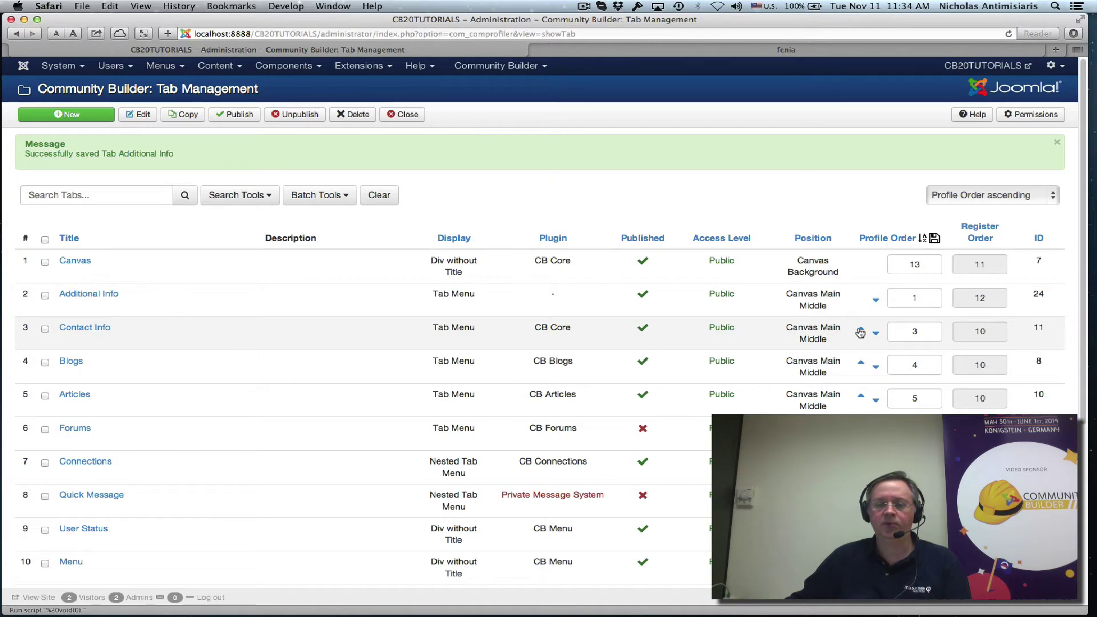
- Move Contact Info up in Profile Order, then reload the profile and view Additional Info
click(860, 332)
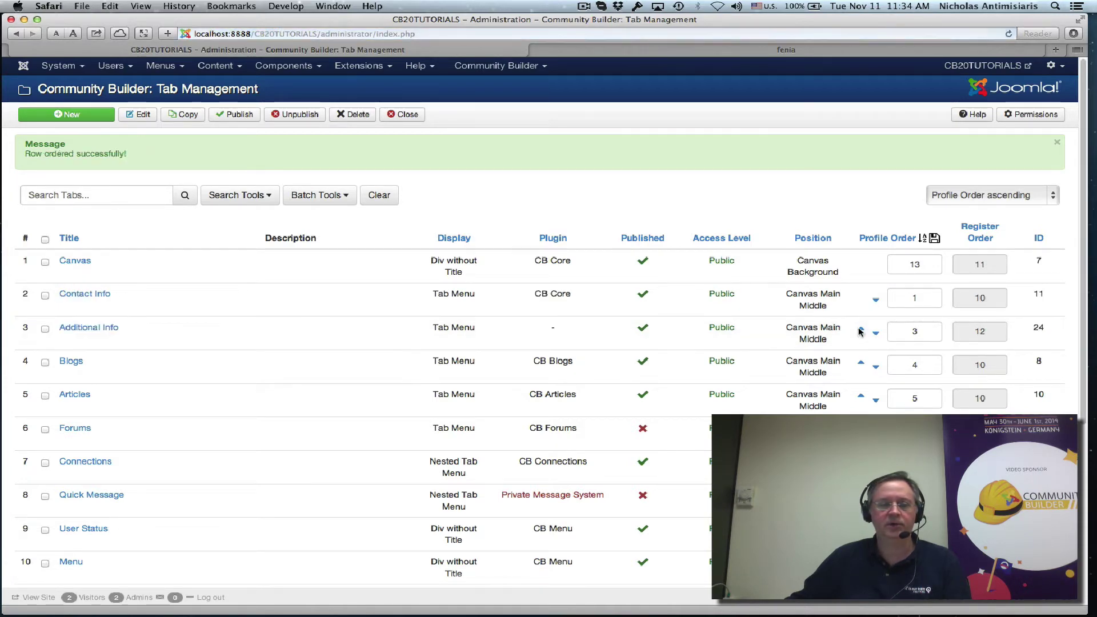
click(613, 51)
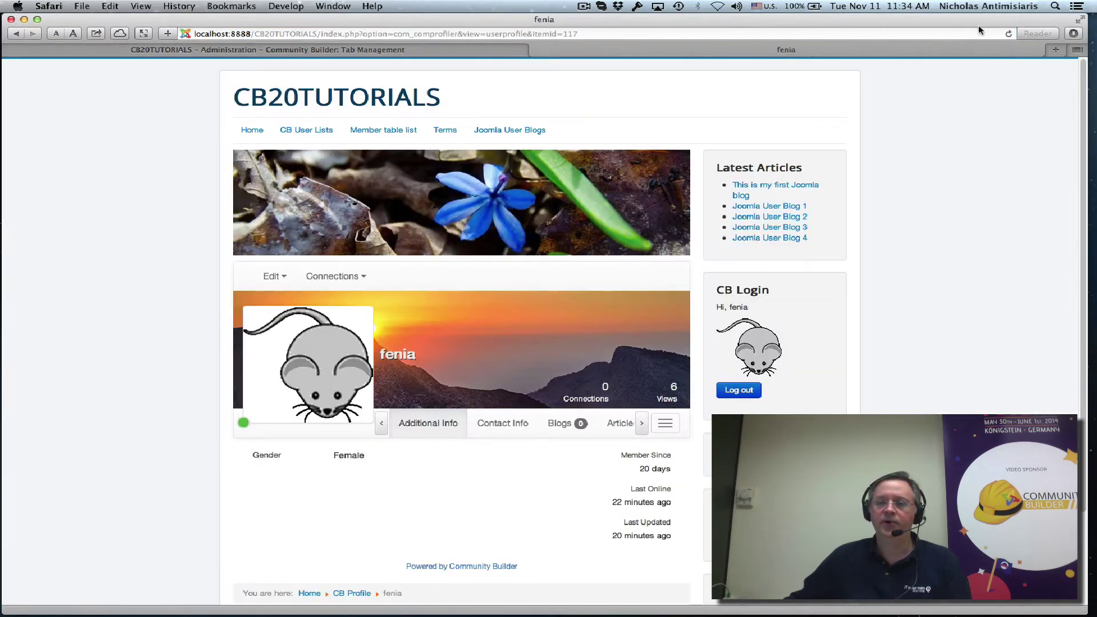
click(1008, 34)
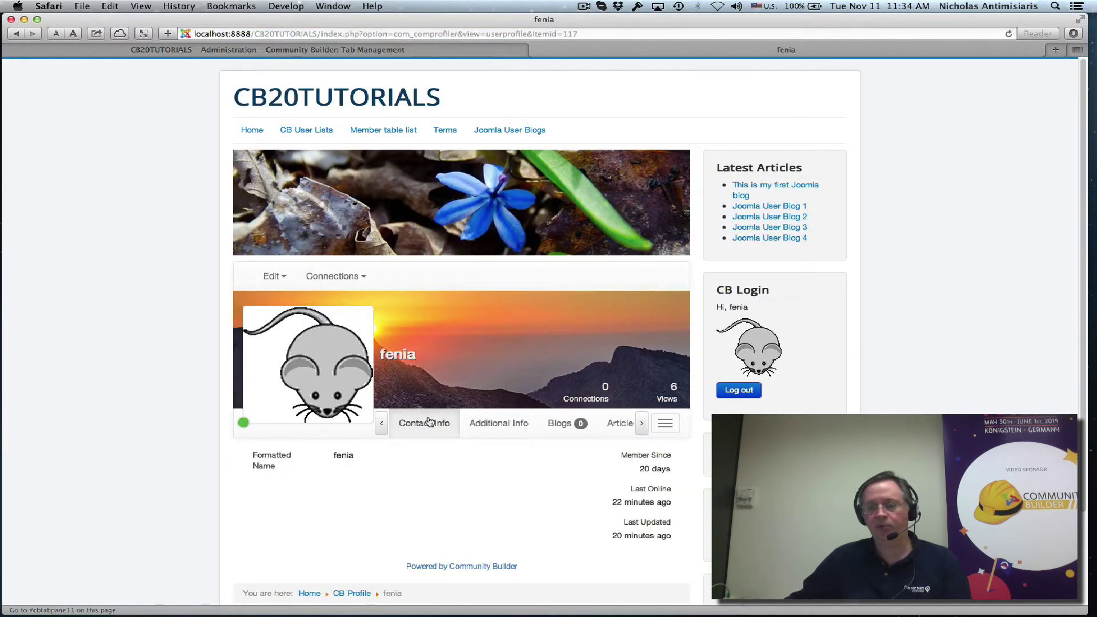
click(494, 431)
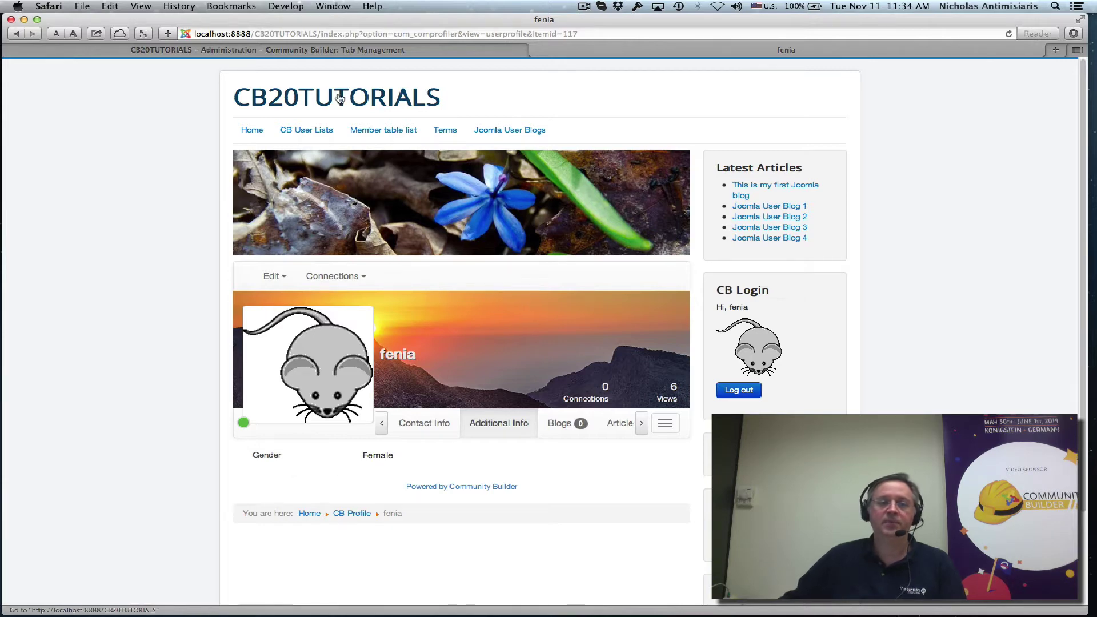
- Start creating a new Community Builder profile field
click(324, 50)
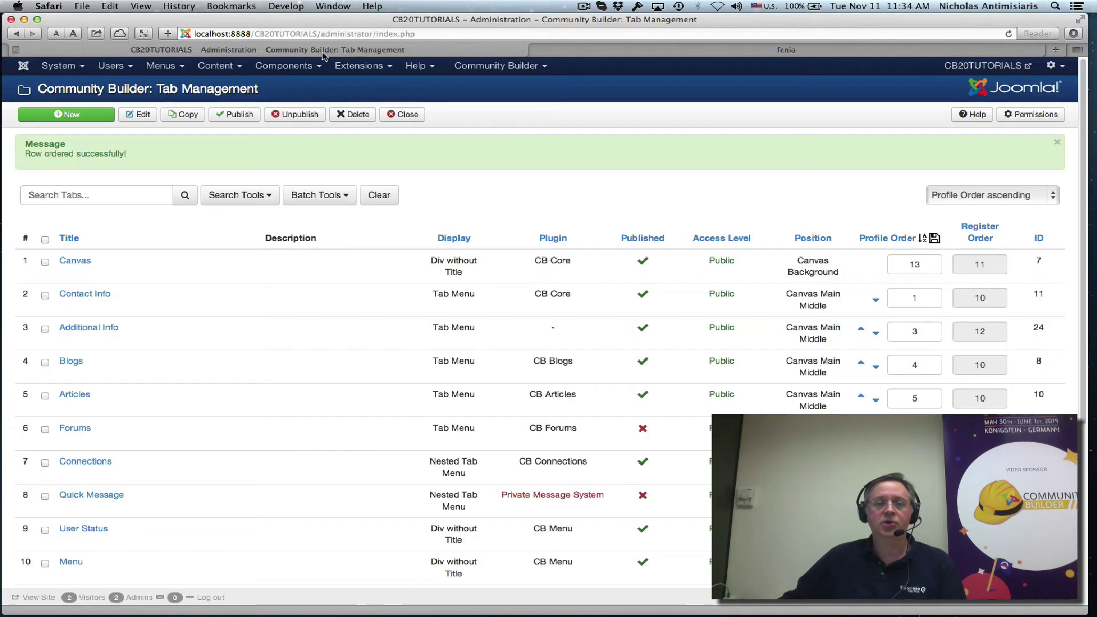
click(496, 66)
mouse_move(492, 129)
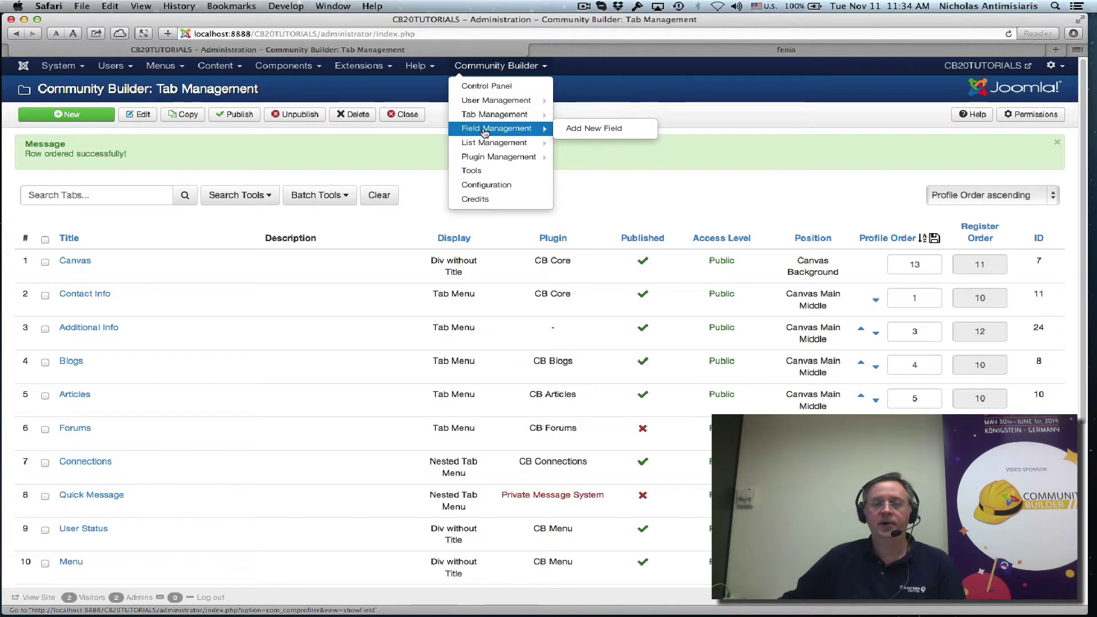
click(570, 128)
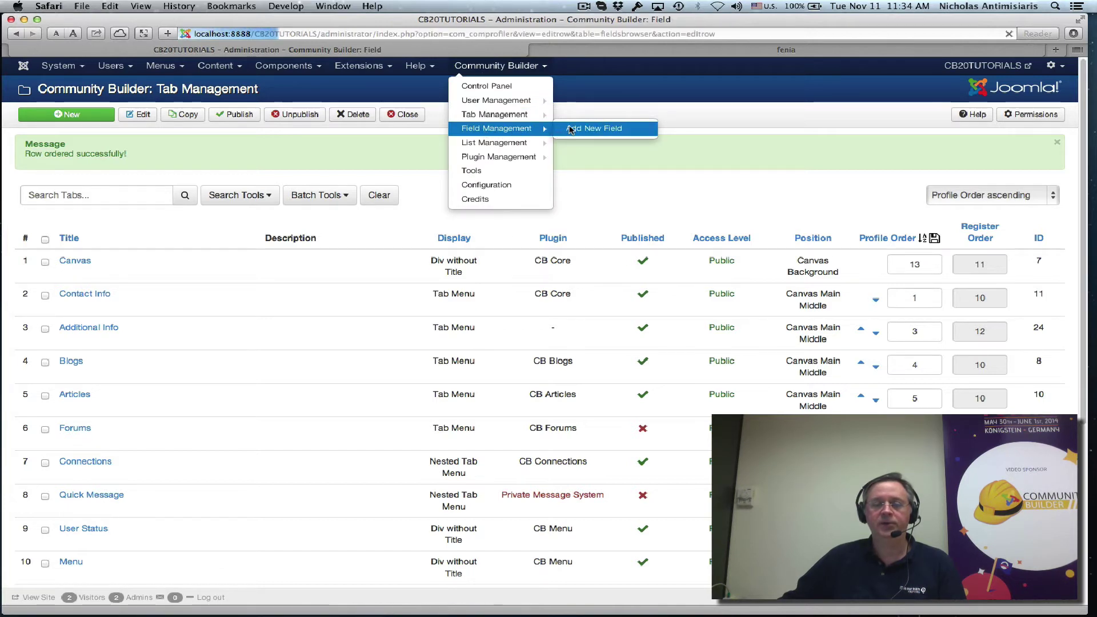
- Title the field Birthday, name it birthdate, and describe it 'Please select your birthday'
mouse_move(190, 144)
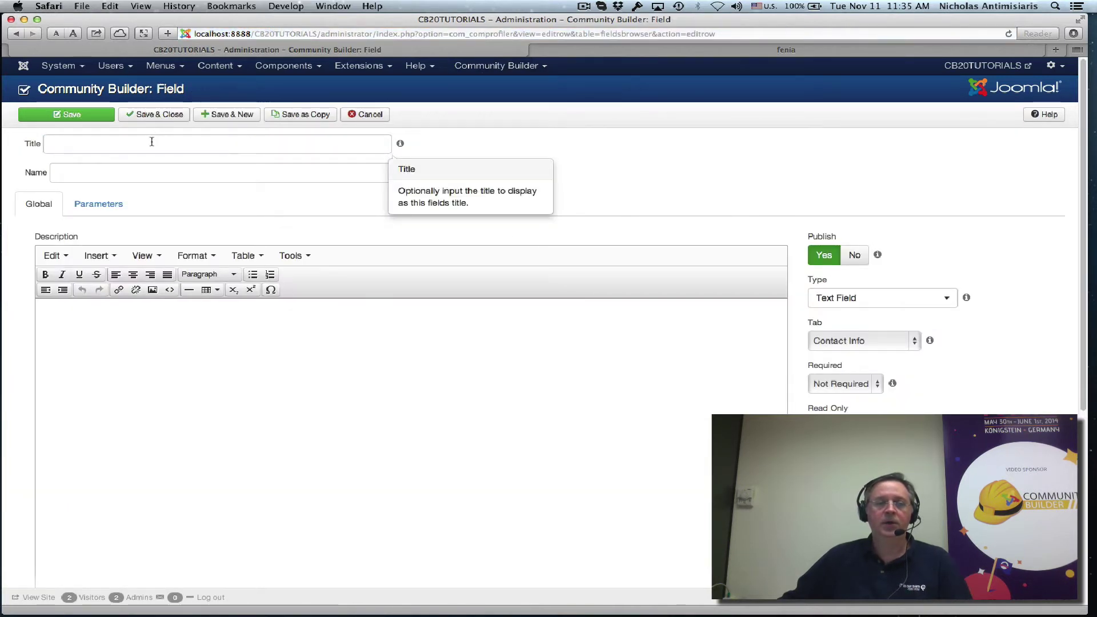
click(151, 142)
text(Birthday)
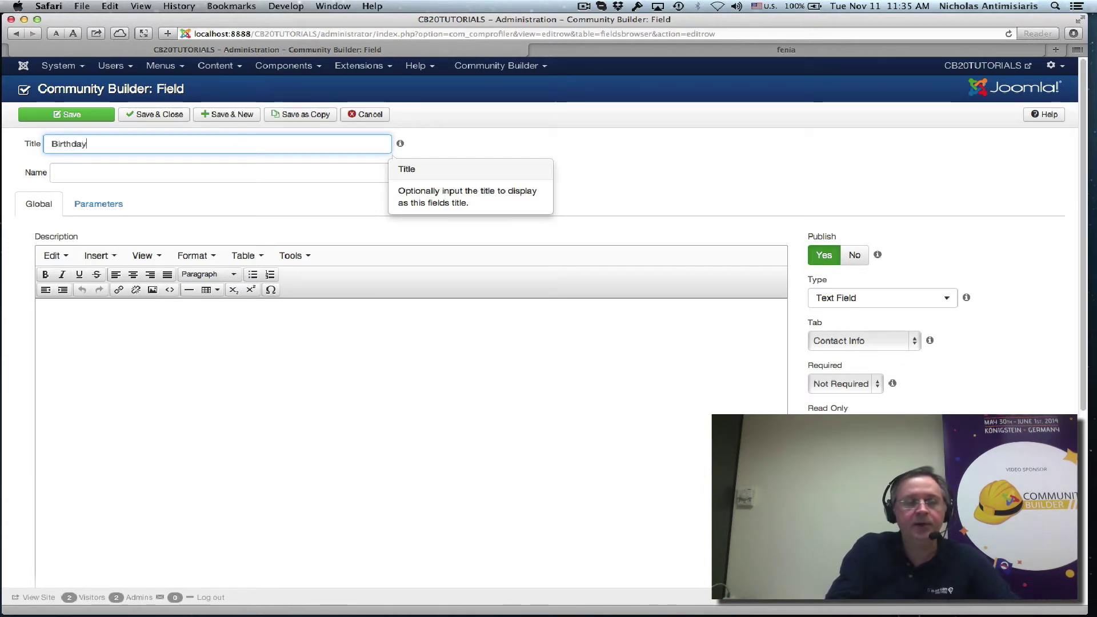
key(Tab)
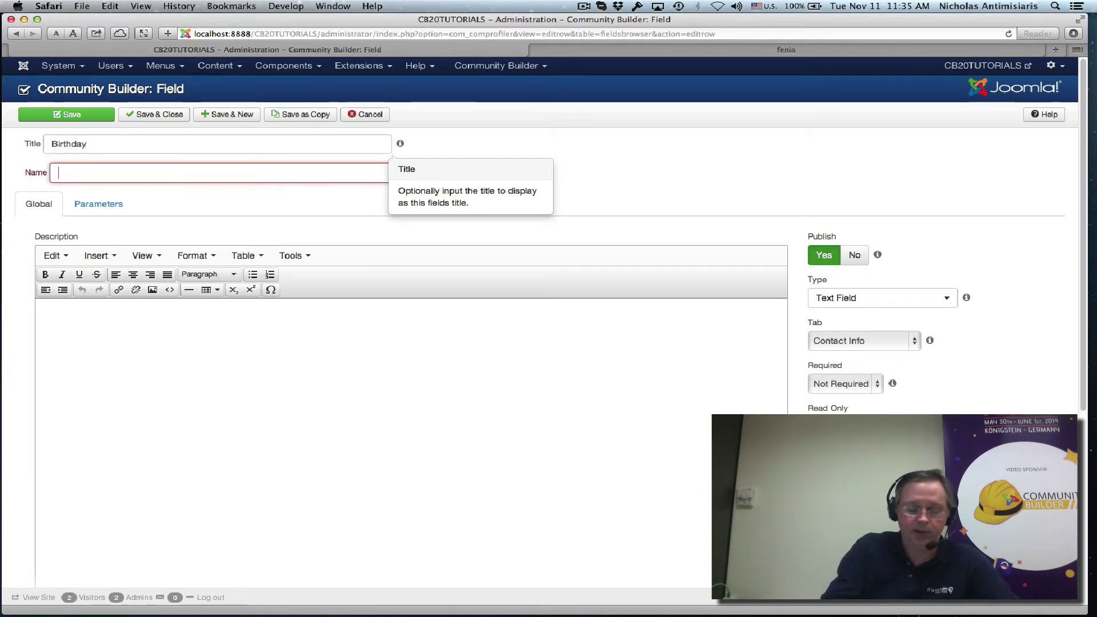
text(birthdate)
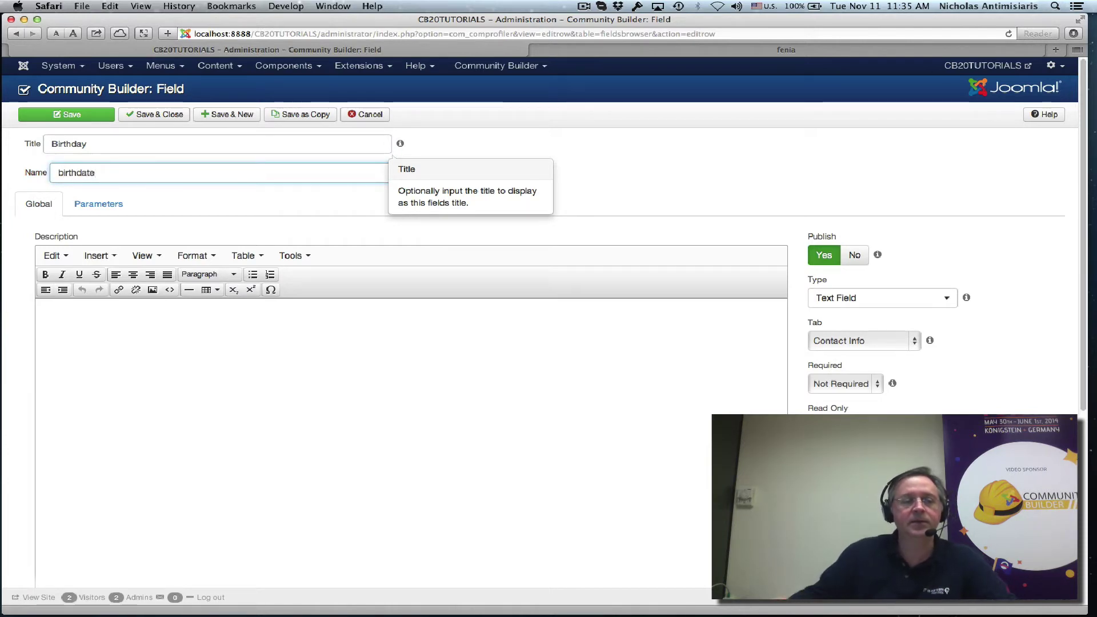
key(Tab)
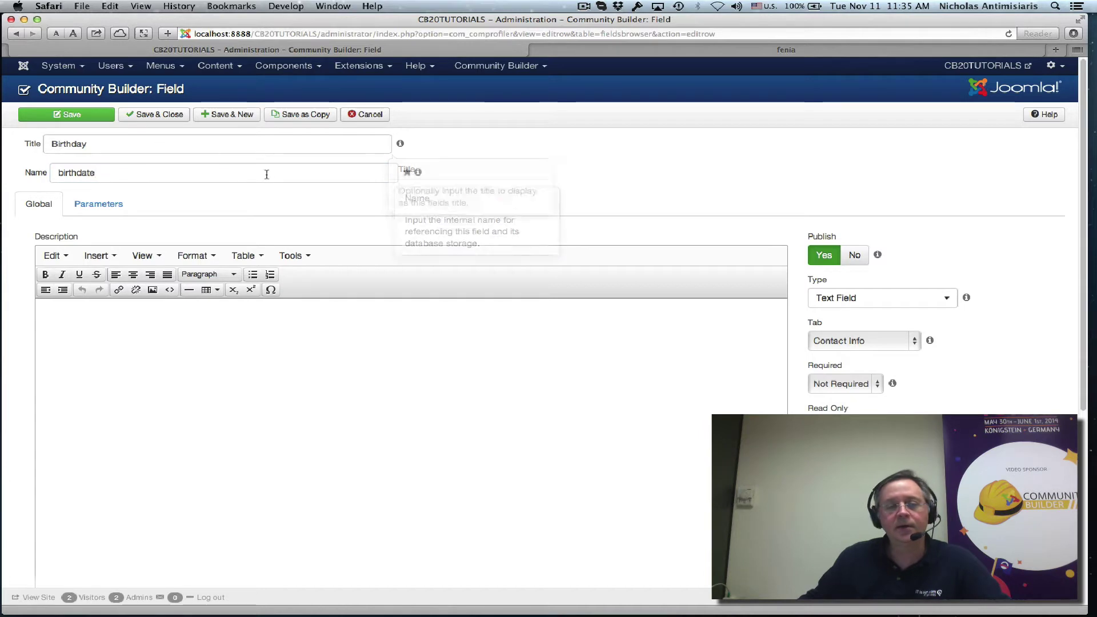
text(Ple)
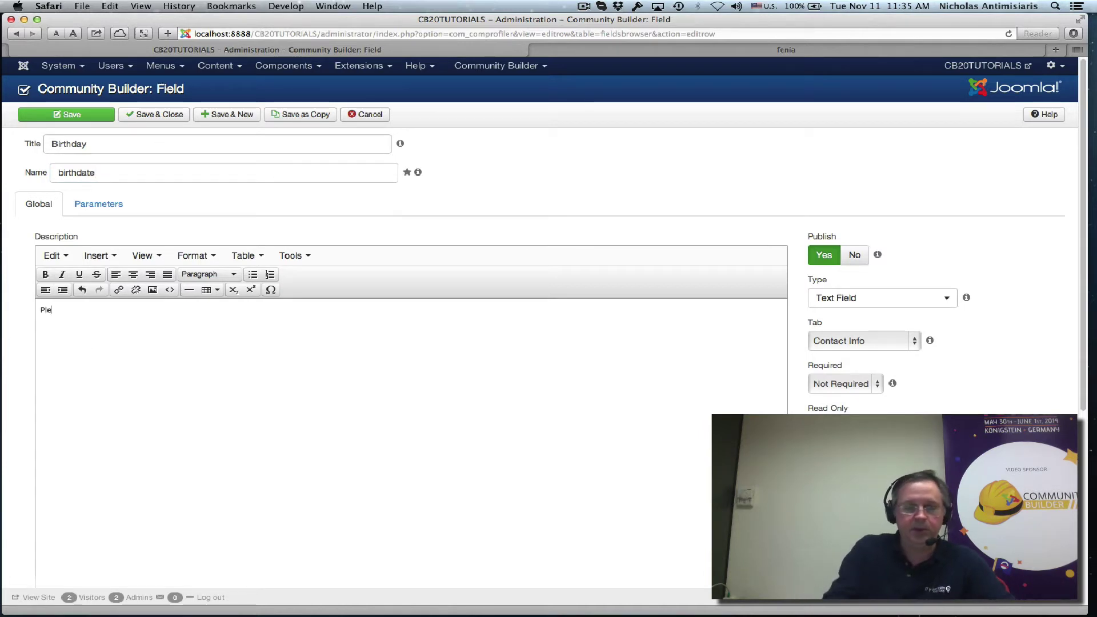
text(ase select yo)
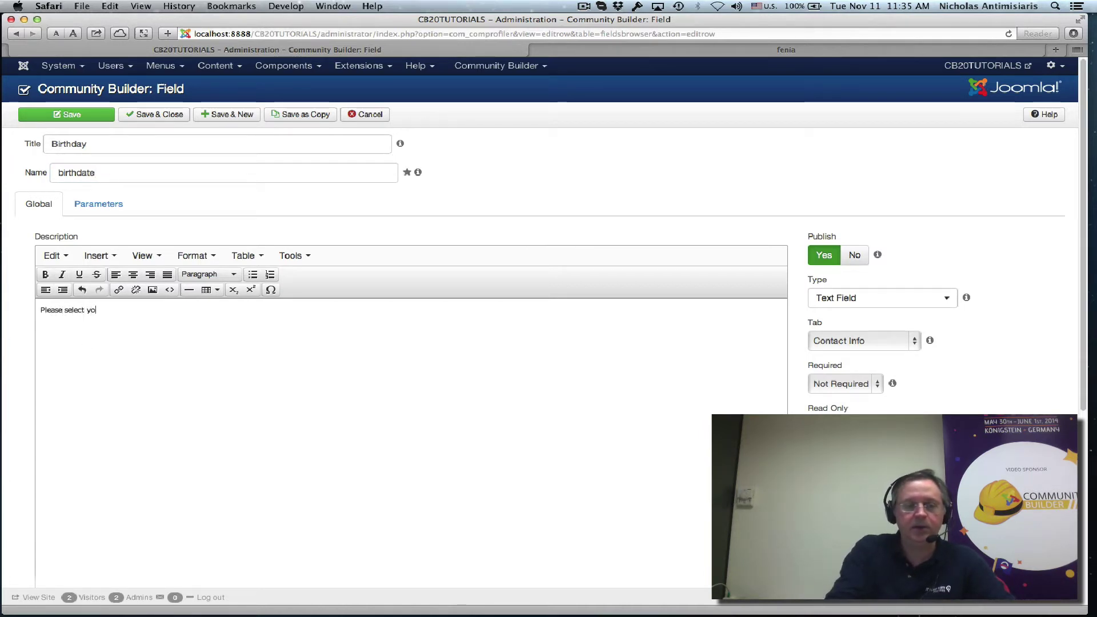
text(ur birthday.)
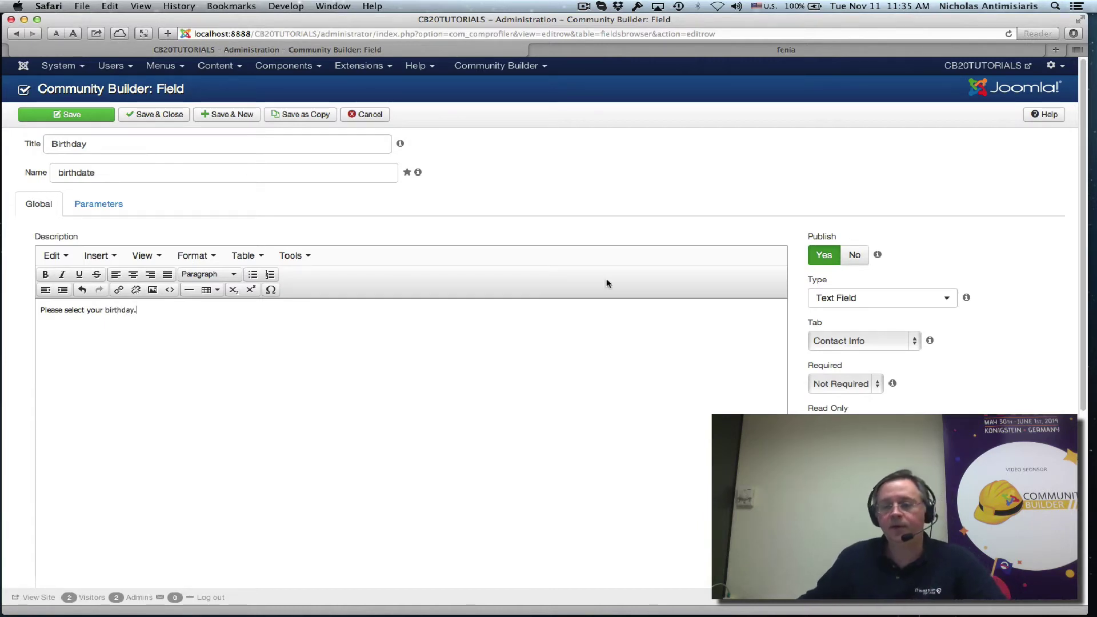
- Set the Birthday field's Type to Date and review the remaining Global options
click(845, 302)
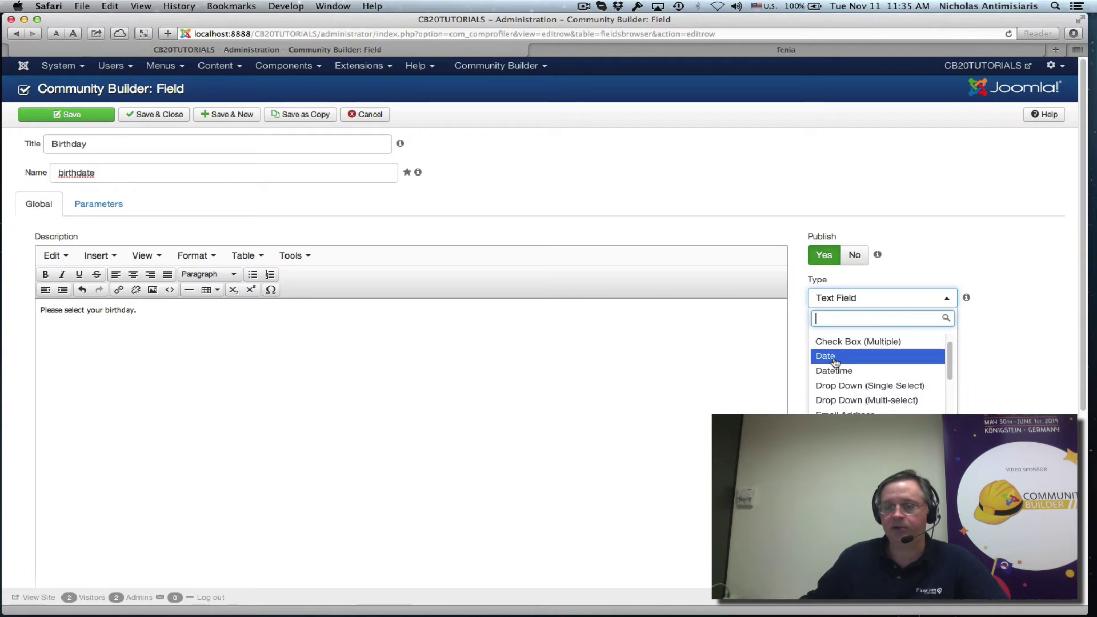
click(829, 356)
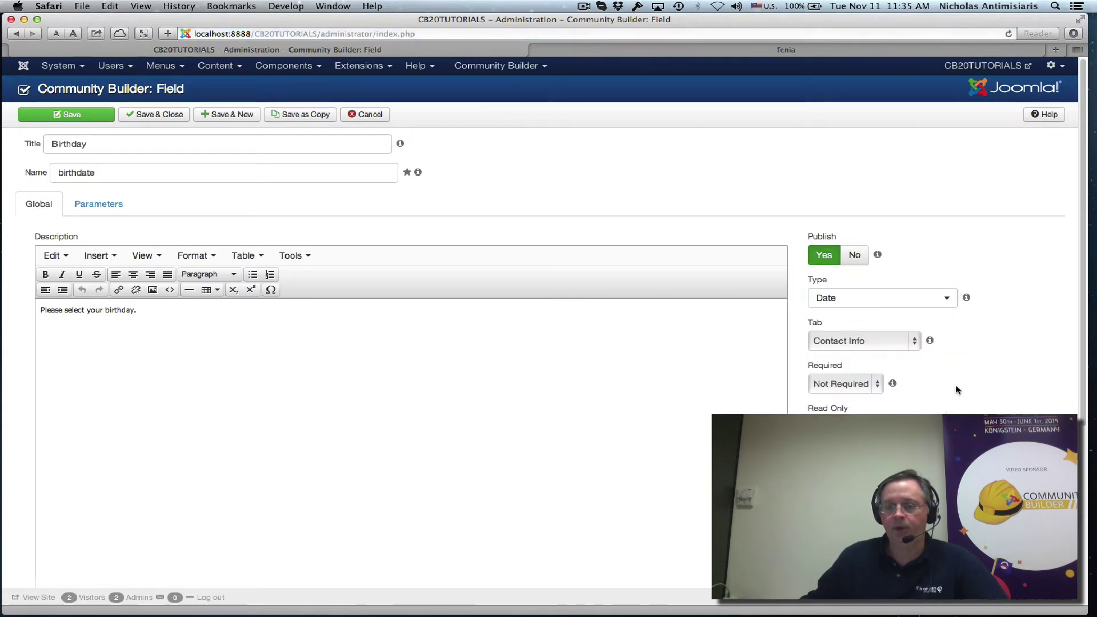
scroll(955, 385, down, 3)
mouse_move(823, 299)
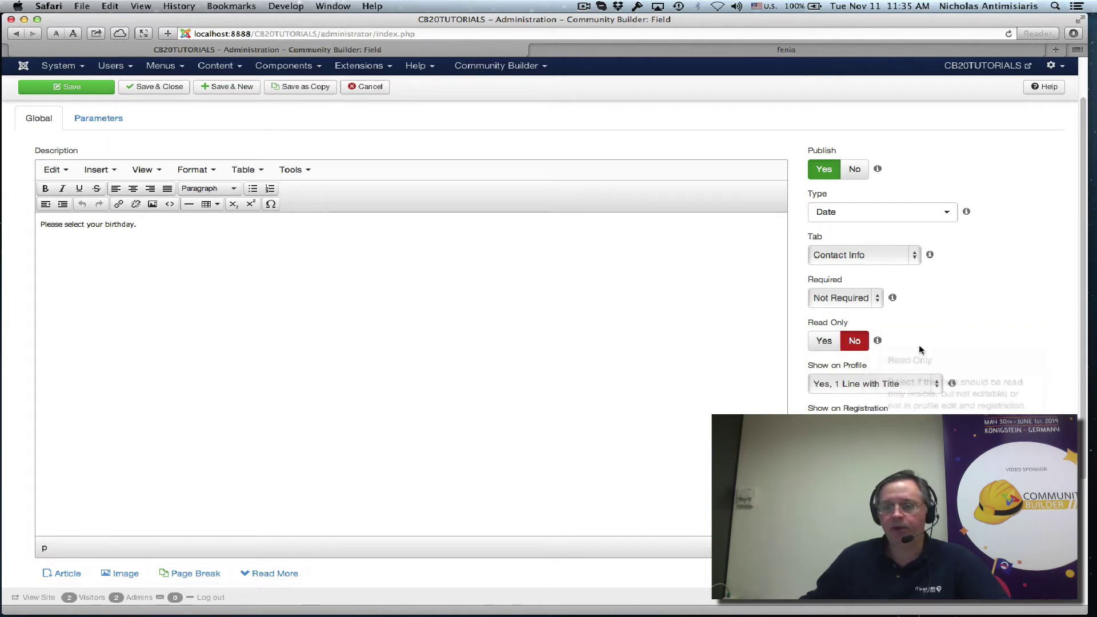
scroll(955, 362, down, 3)
mouse_move(887, 361)
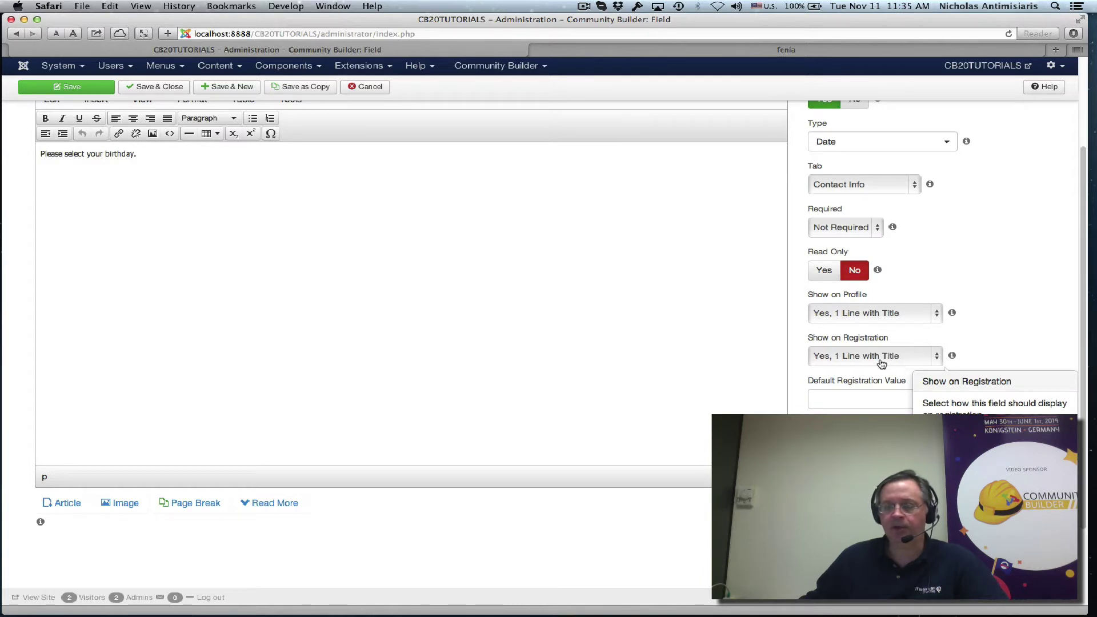
scroll(978, 286, up, 5)
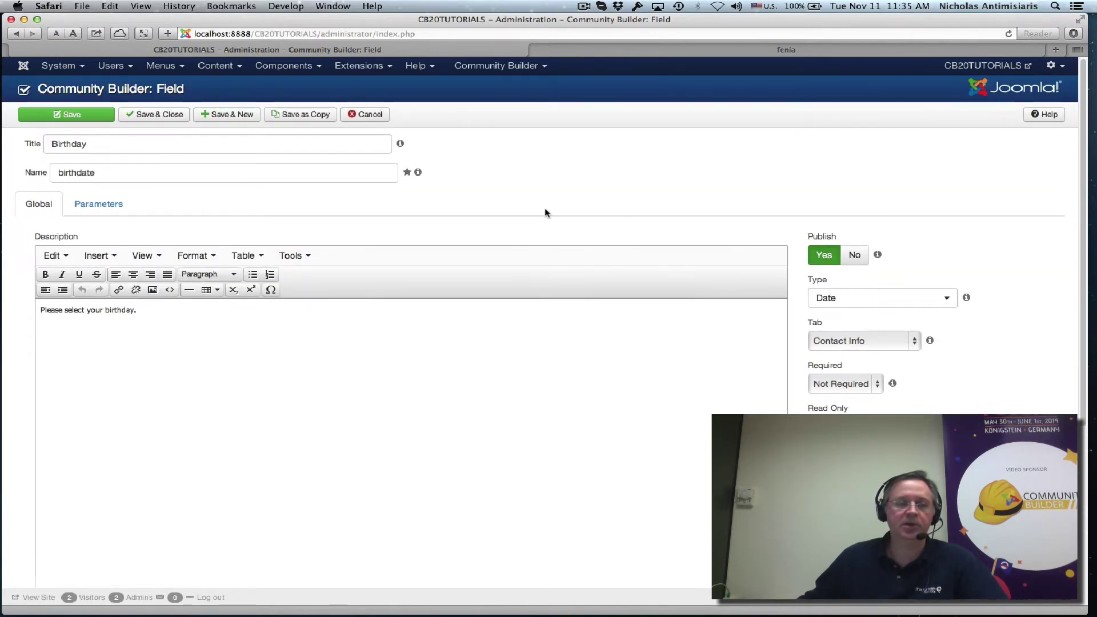
- Save the Birthday field and assign it to the Additional Info tab
click(86, 116)
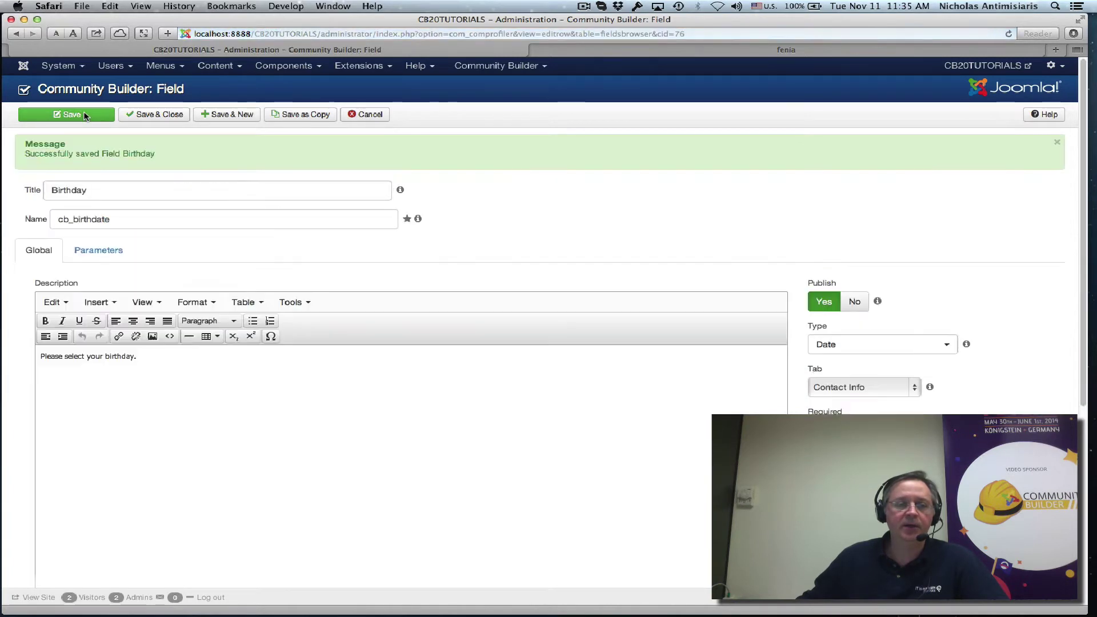
click(103, 254)
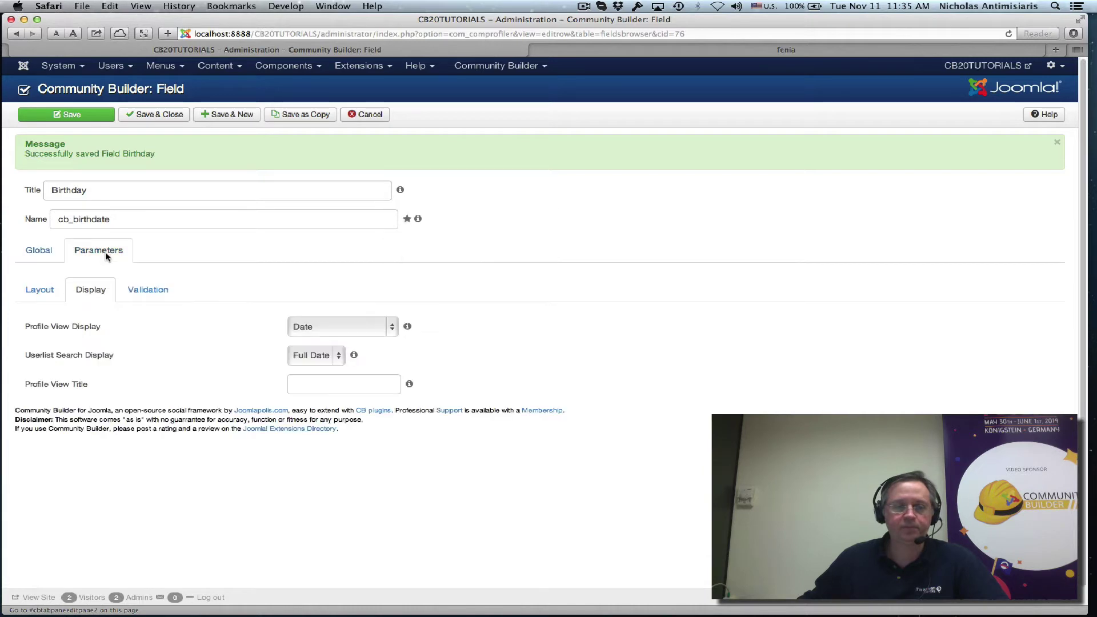
click(45, 257)
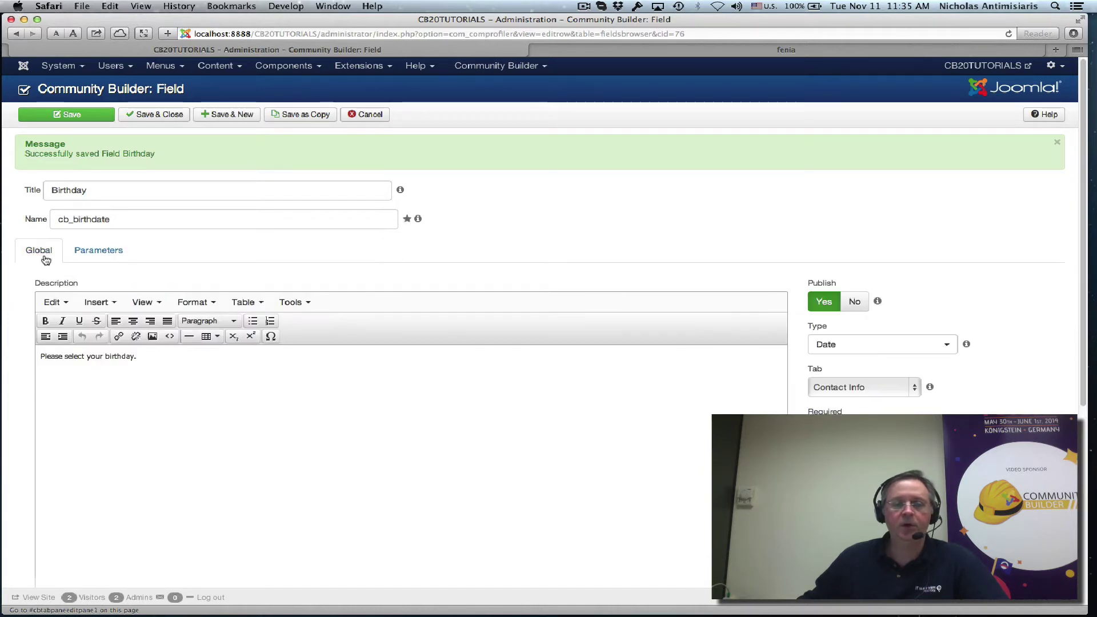
click(870, 386)
click(871, 402)
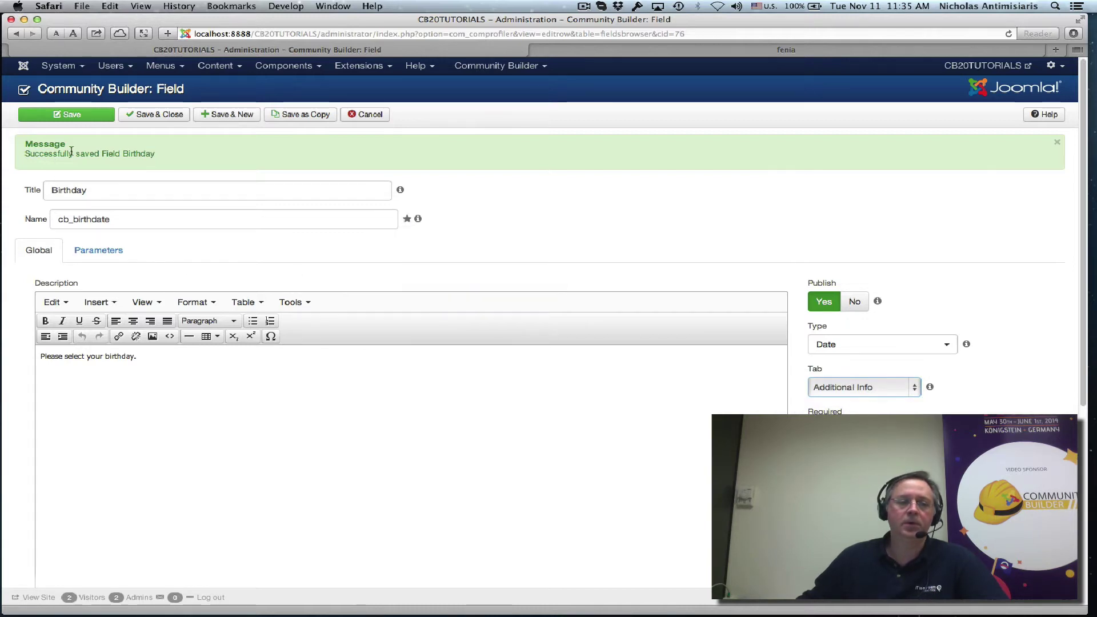
- Review the field's Parameters > Display settings and save the field again
click(105, 248)
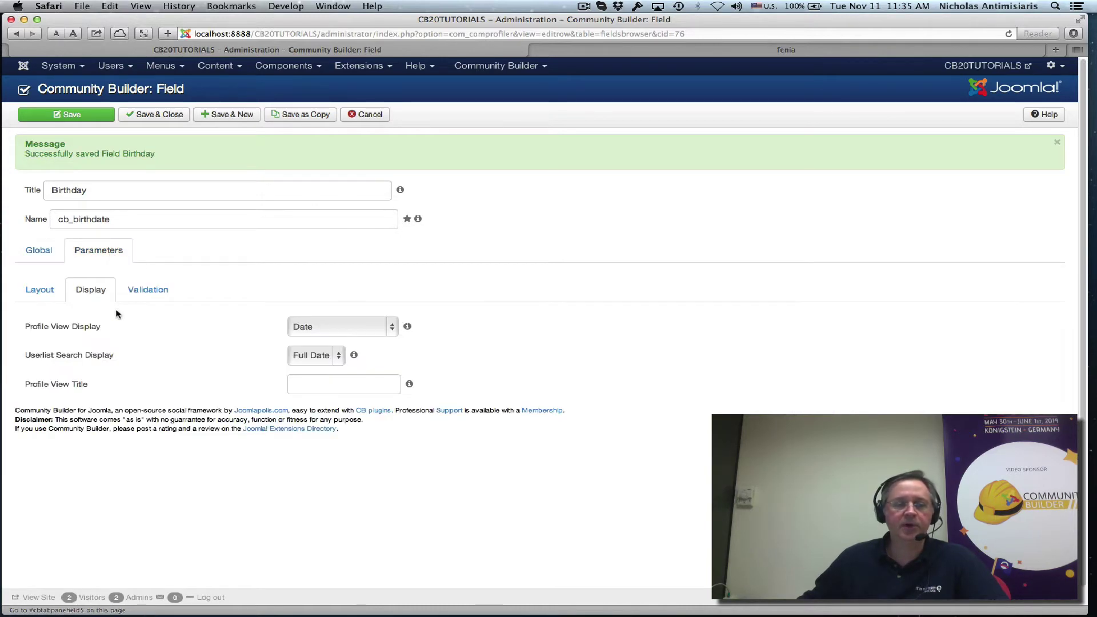
click(31, 294)
scroll(204, 451, down, 3)
scroll(204, 437, up, 3)
click(92, 291)
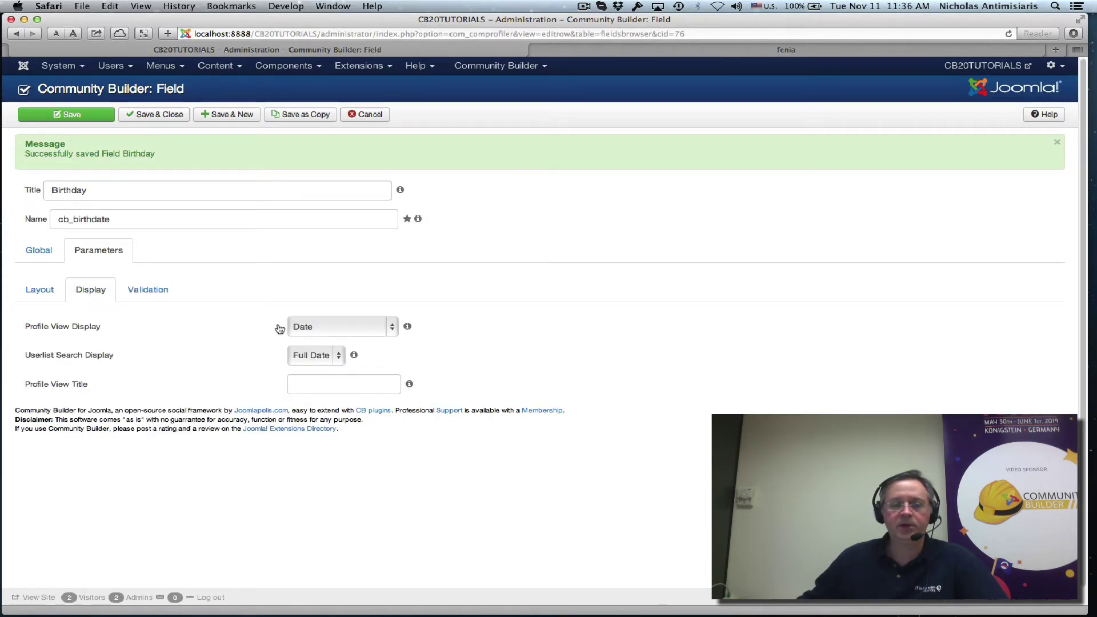
mouse_move(296, 355)
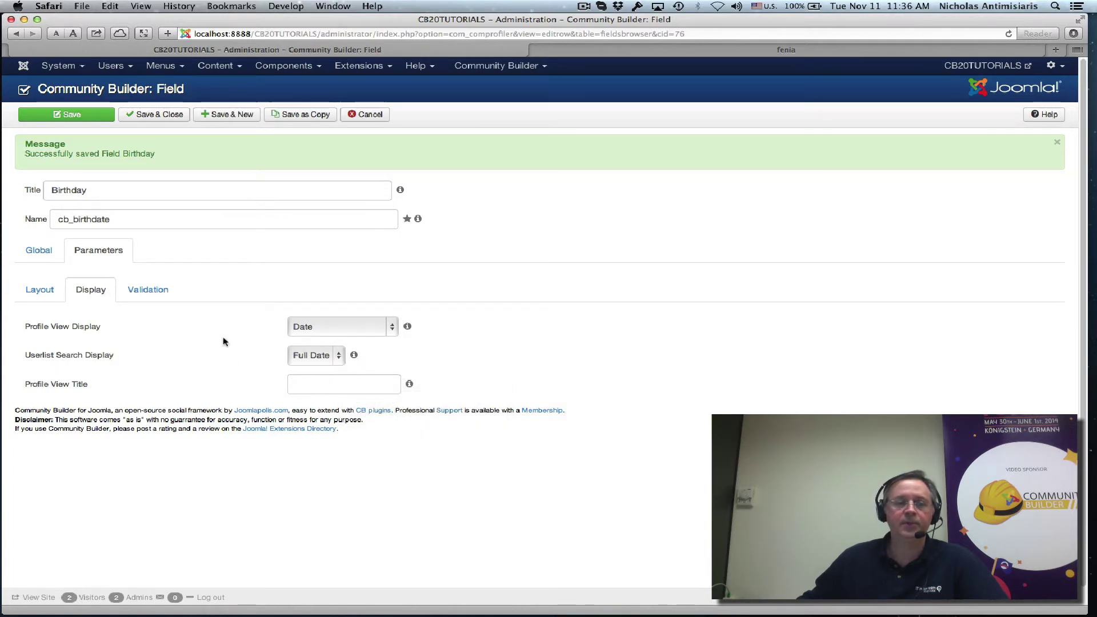
click(79, 114)
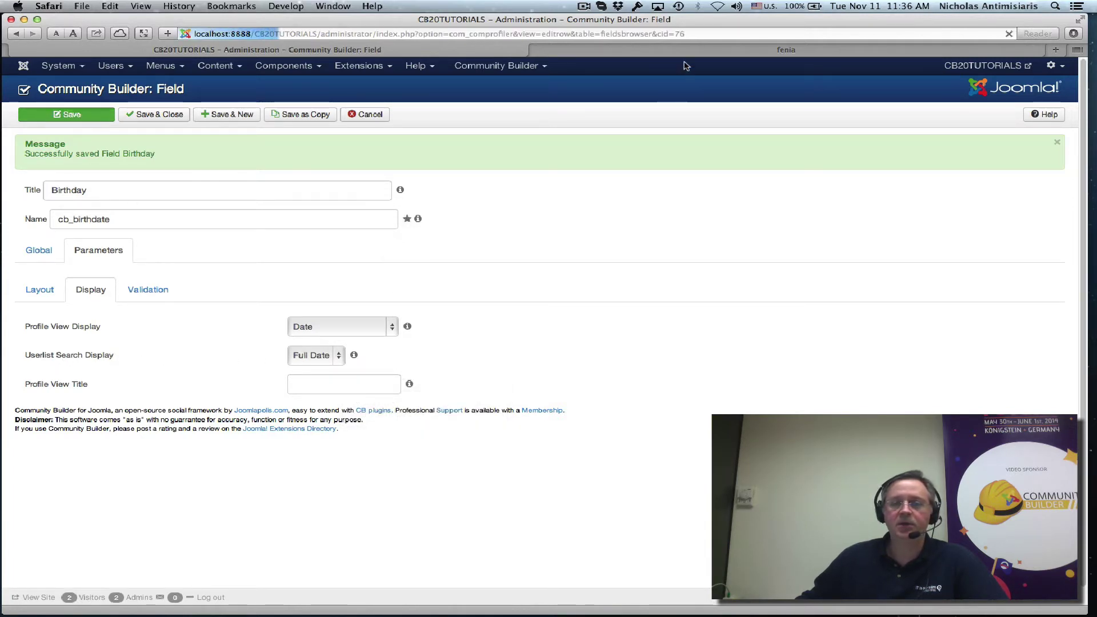
- Open Edit > Update Your Profile on the front end and show Additional Info
click(681, 50)
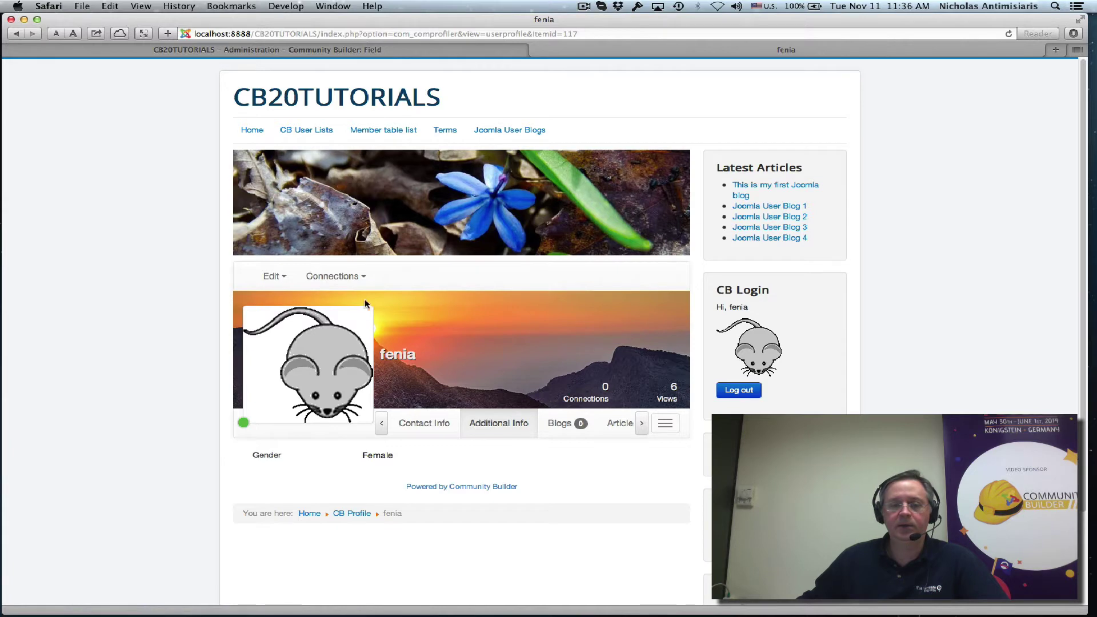
click(273, 276)
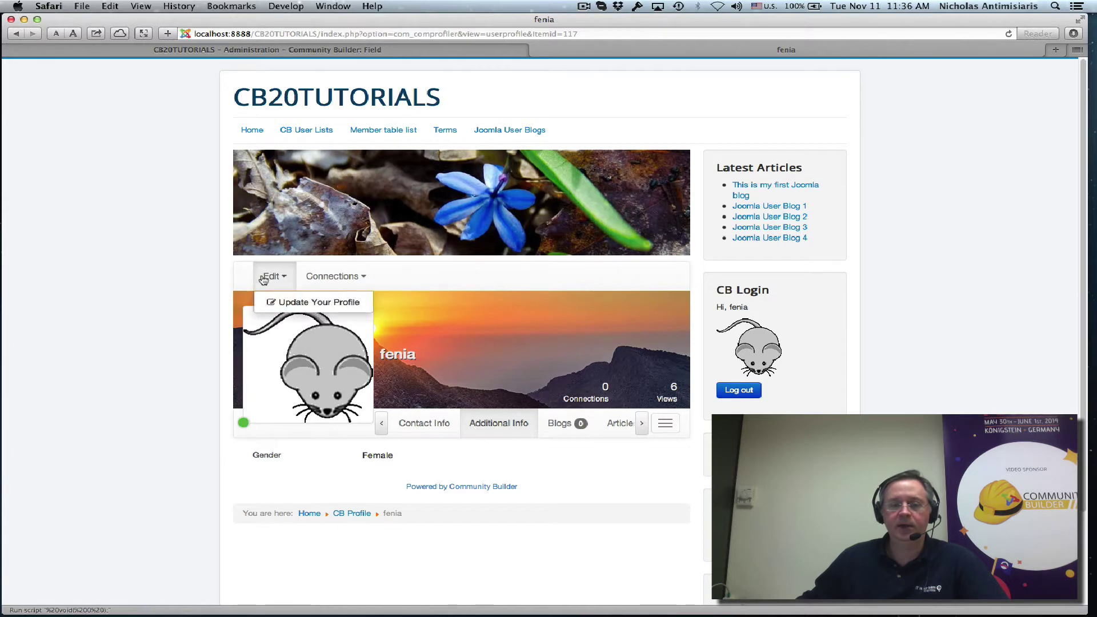
click(288, 303)
scroll(257, 332, down, 2)
click(389, 265)
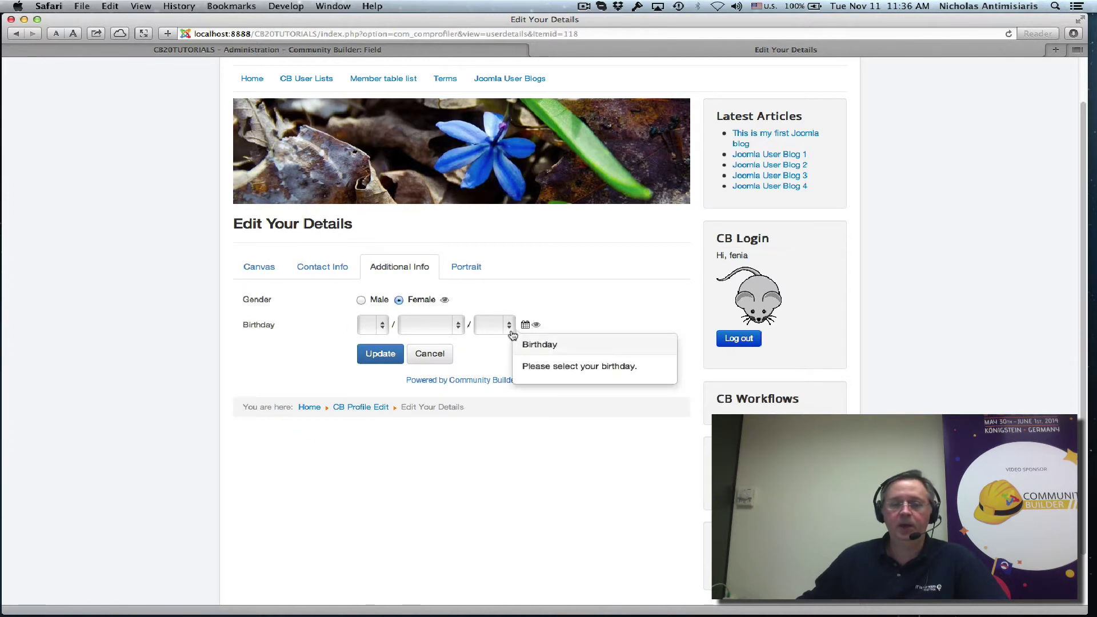
- Try the Birthday day, month and year selectors without picking values
click(371, 325)
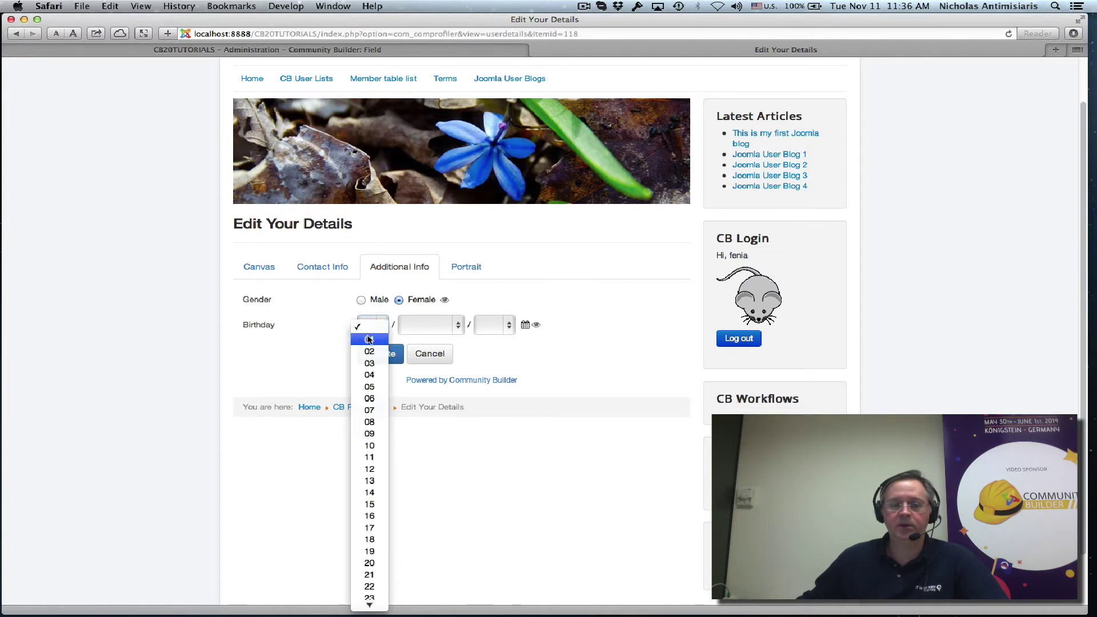
click(420, 324)
click(421, 325)
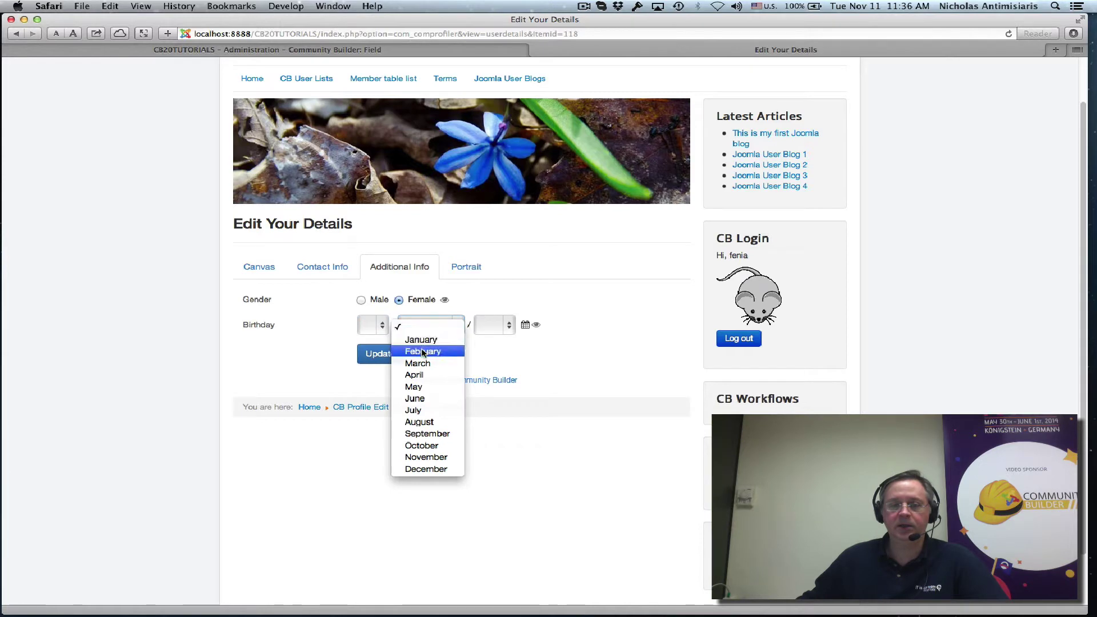
click(489, 329)
click(489, 329)
click(572, 321)
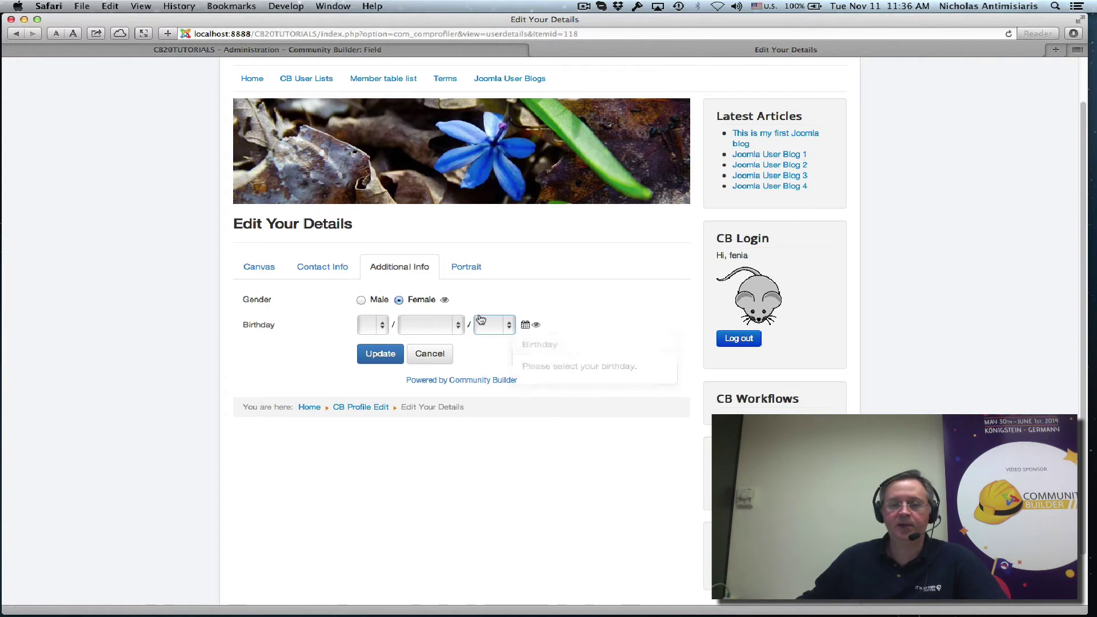
click(372, 324)
click(418, 321)
click(419, 324)
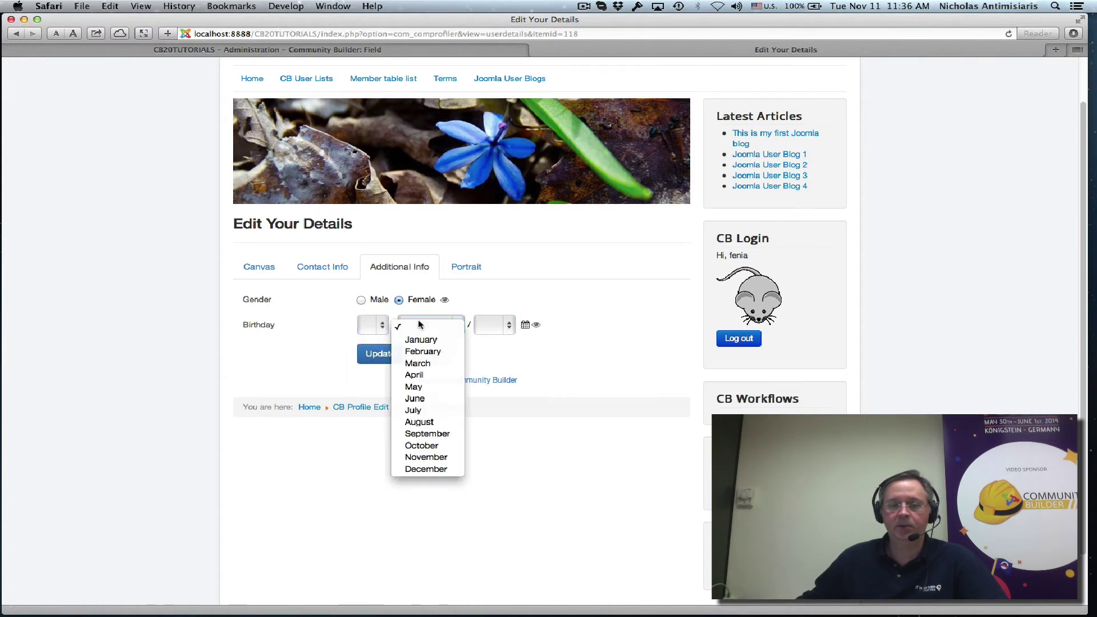
click(486, 323)
click(487, 323)
click(558, 296)
- Set the global Date Format to yyyy/mm/dd in Configuration and save it
click(189, 50)
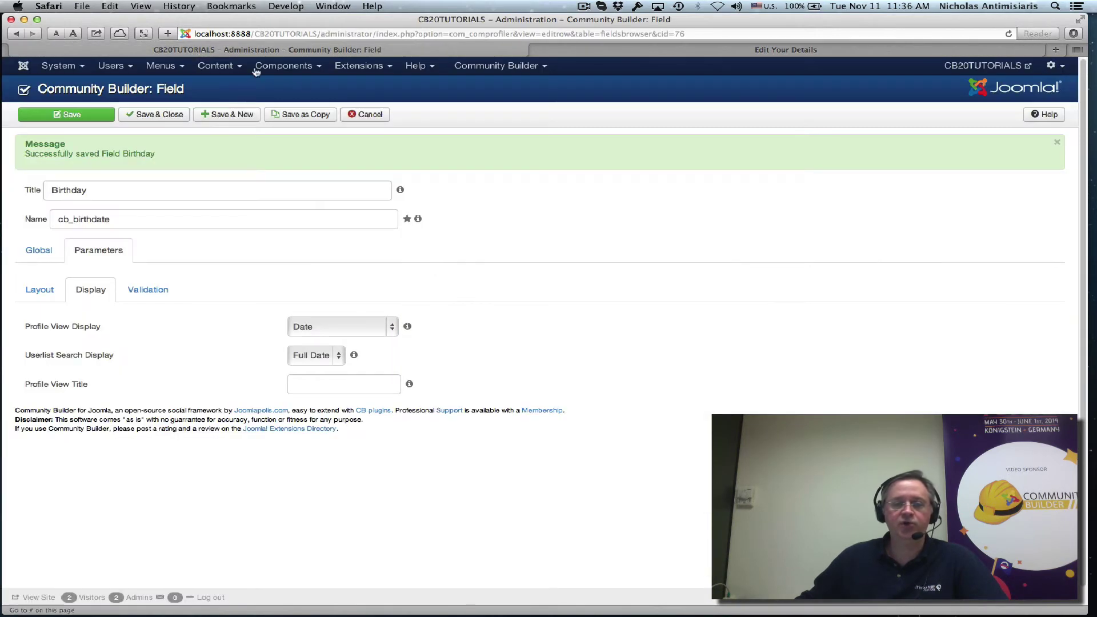
click(472, 67)
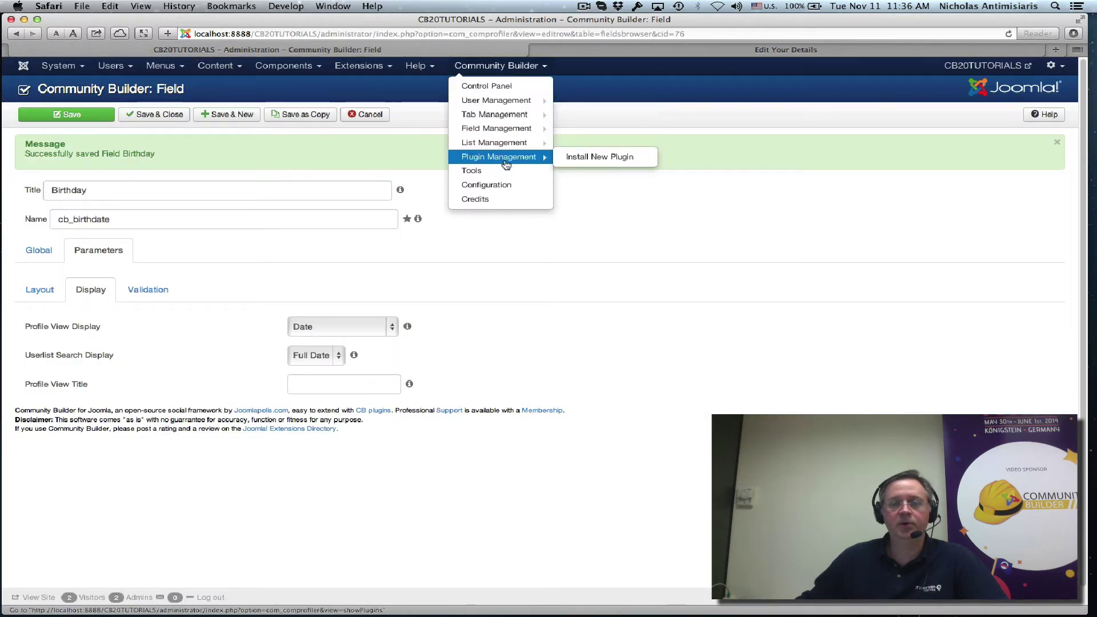
click(505, 185)
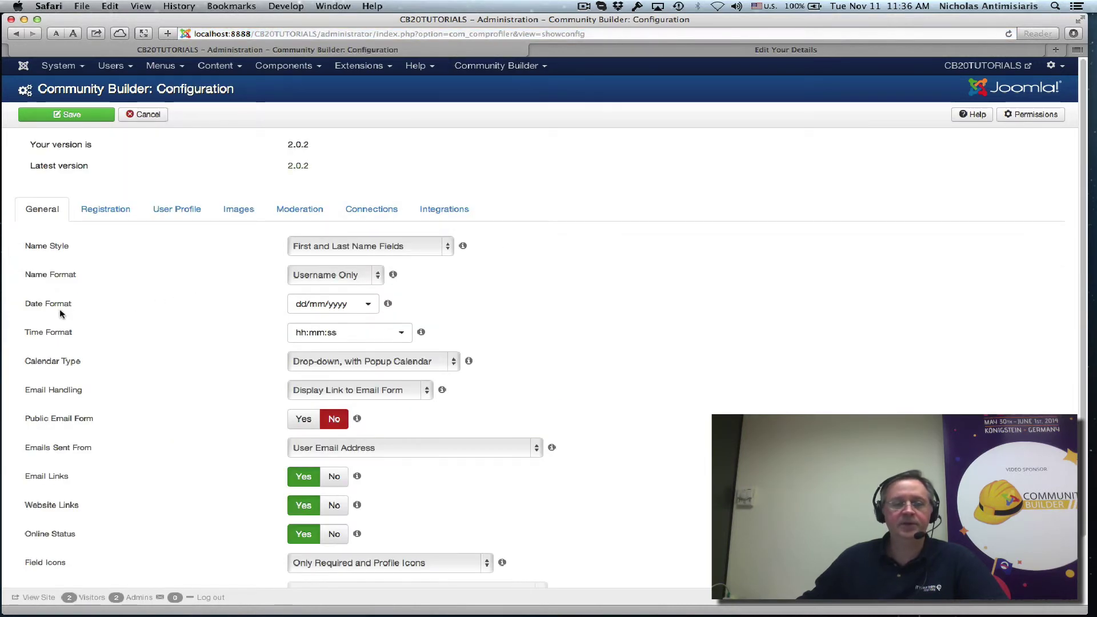
mouse_move(296, 306)
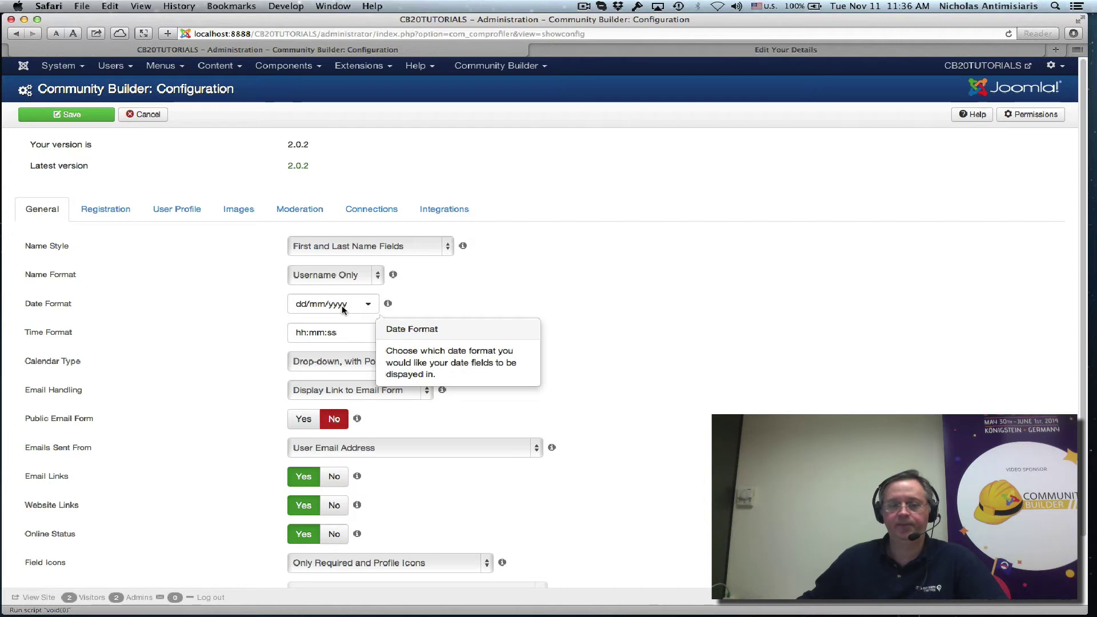
click(369, 307)
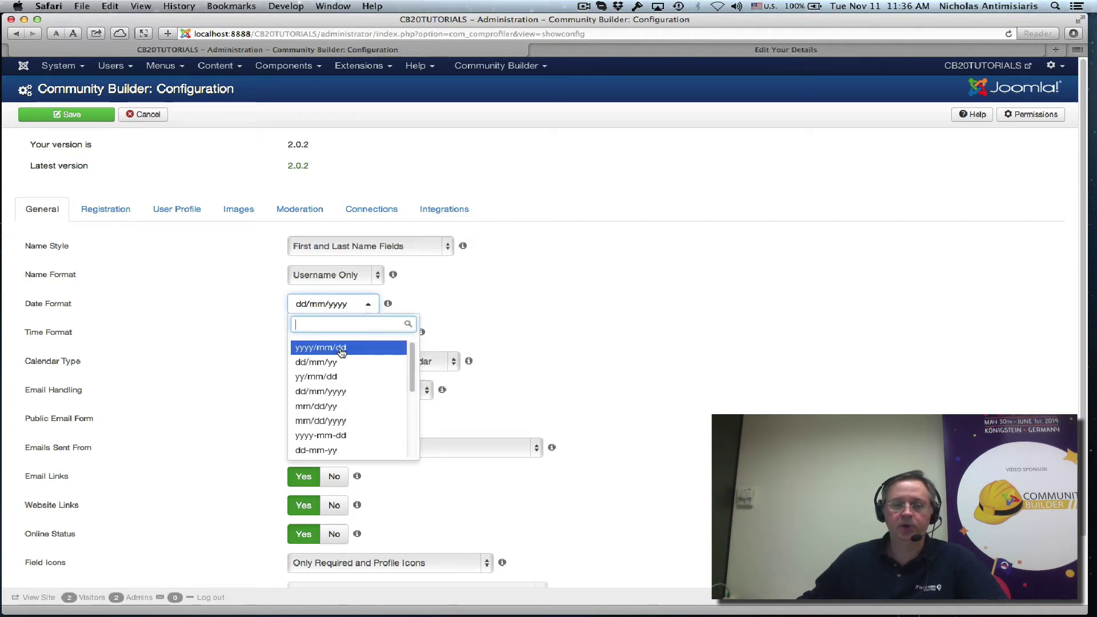
click(320, 347)
click(74, 116)
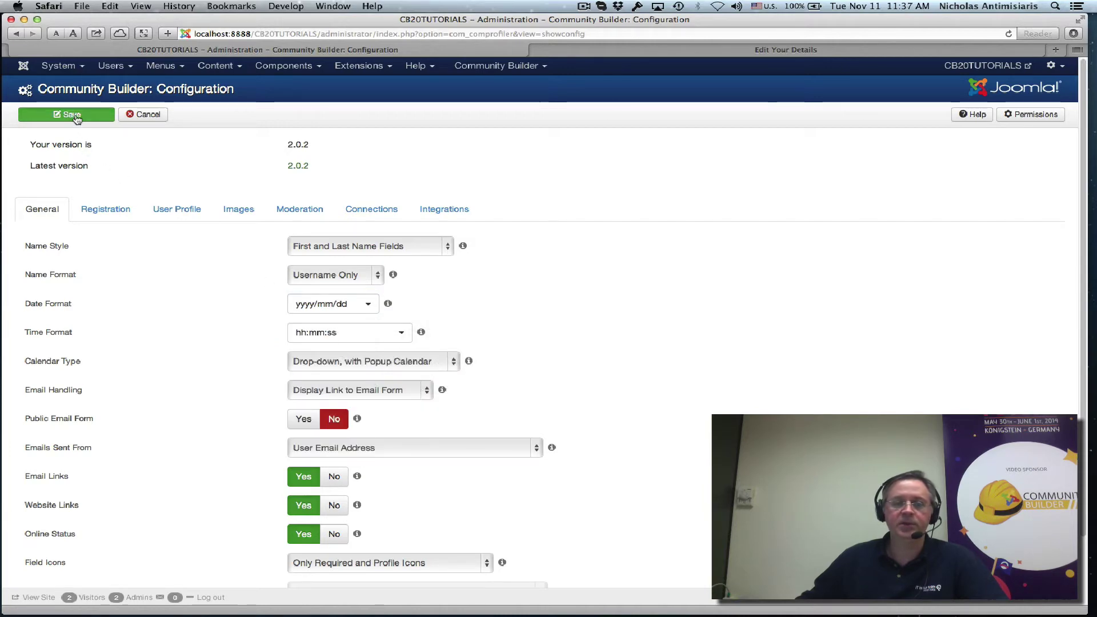
click(662, 48)
- Reload the edit form and check the Birthday year, month and day selectors on Additional Info
click(1007, 34)
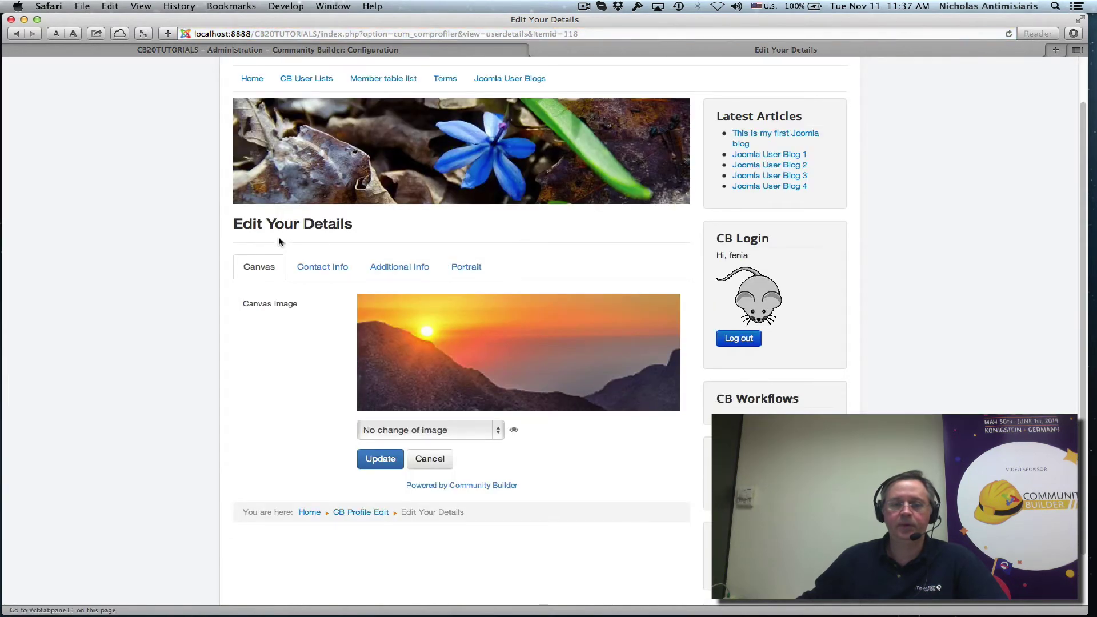
click(385, 260)
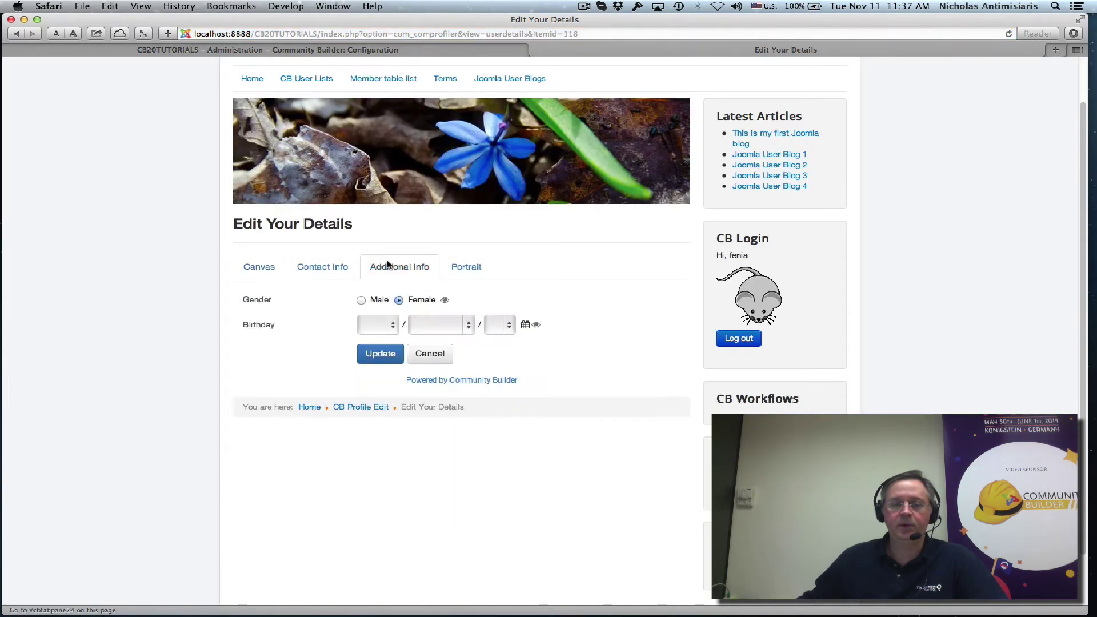
click(394, 327)
click(443, 326)
click(444, 326)
click(502, 326)
click(503, 326)
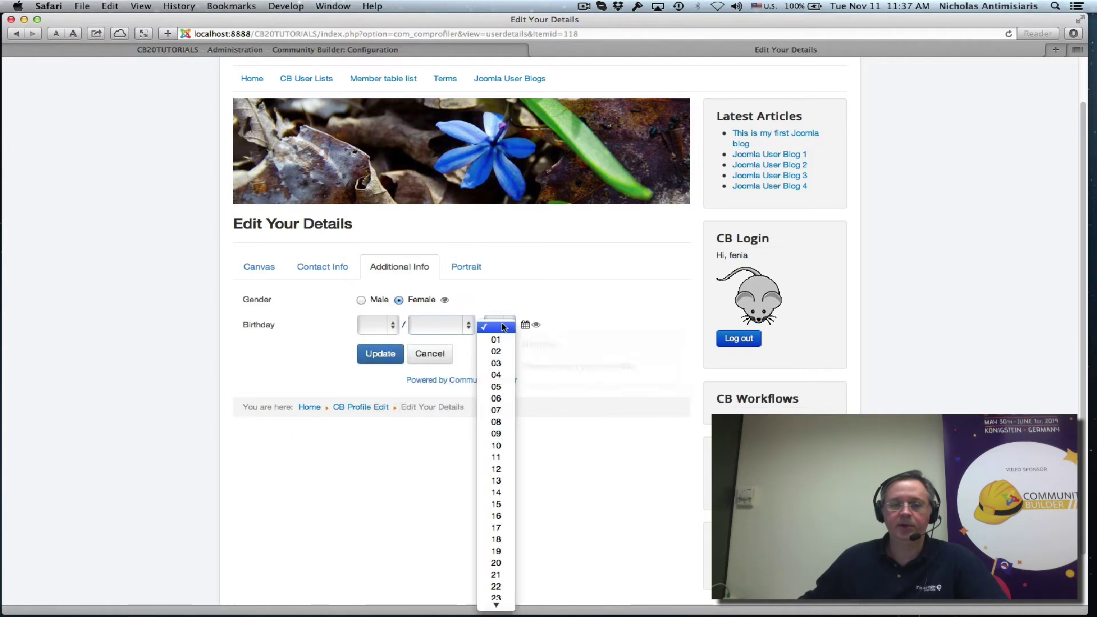
click(618, 304)
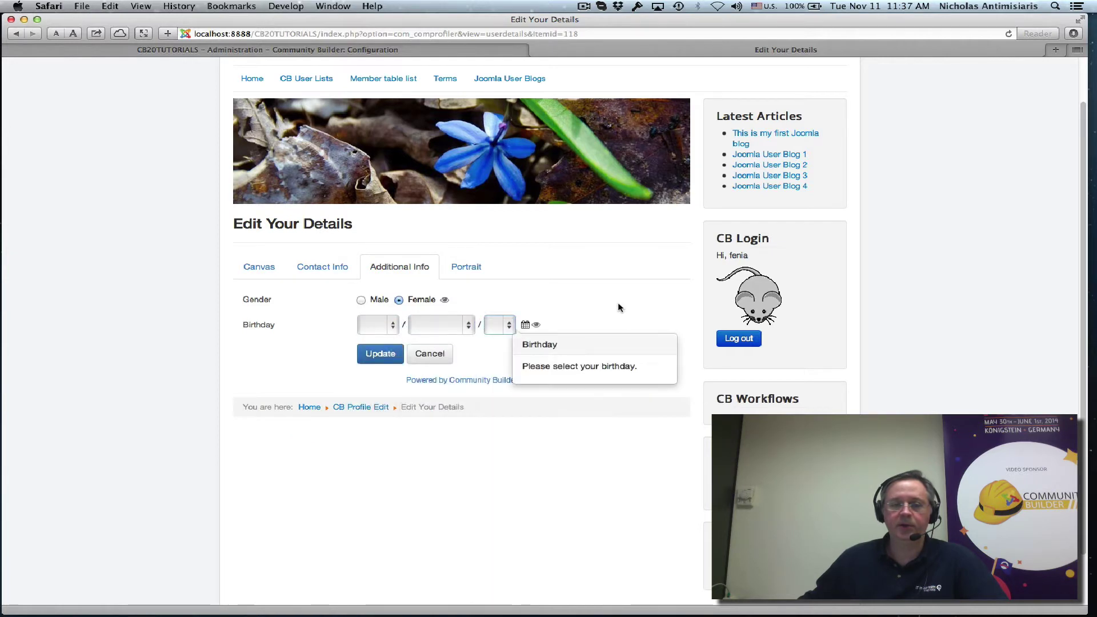
click(299, 51)
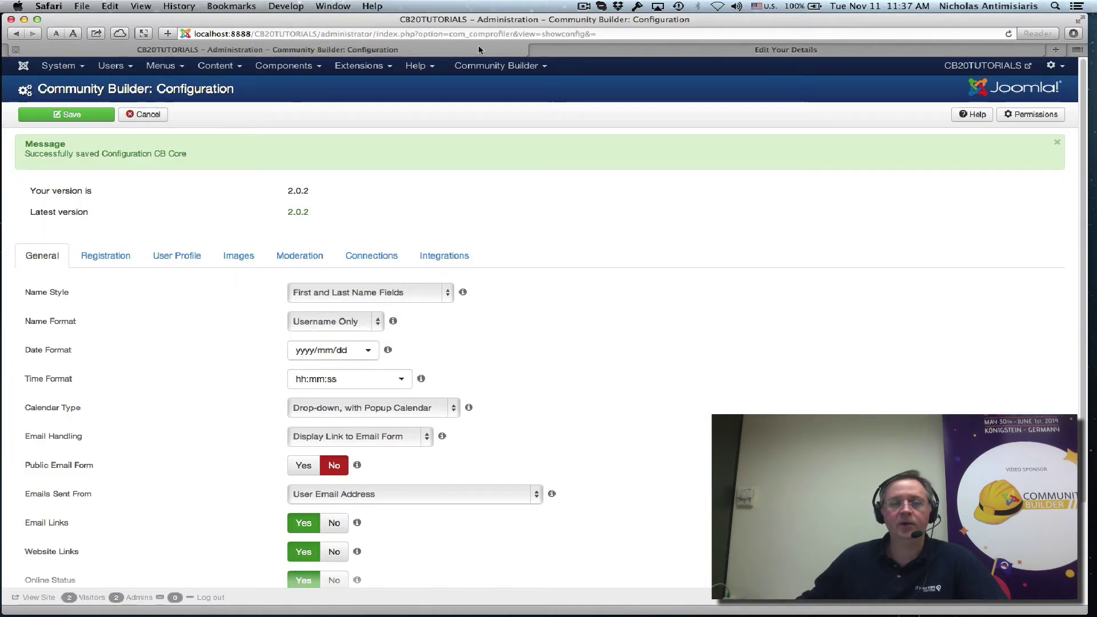
- Filter Community Builder's Field Management list by 'bi' to find the Birthday field
click(496, 66)
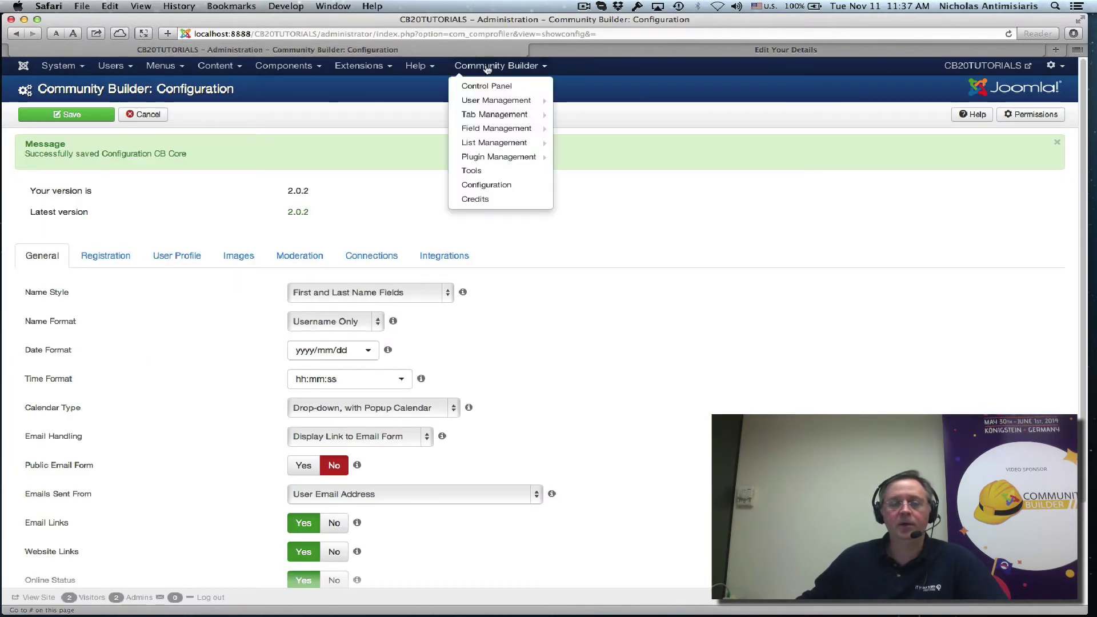
click(509, 128)
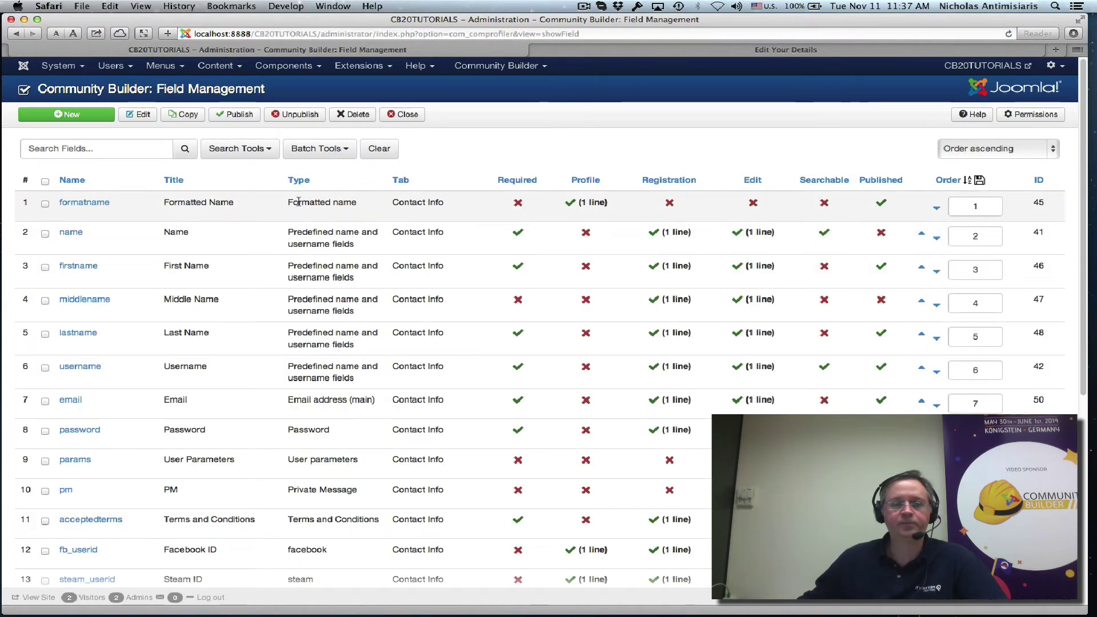
click(69, 149)
text(birth)
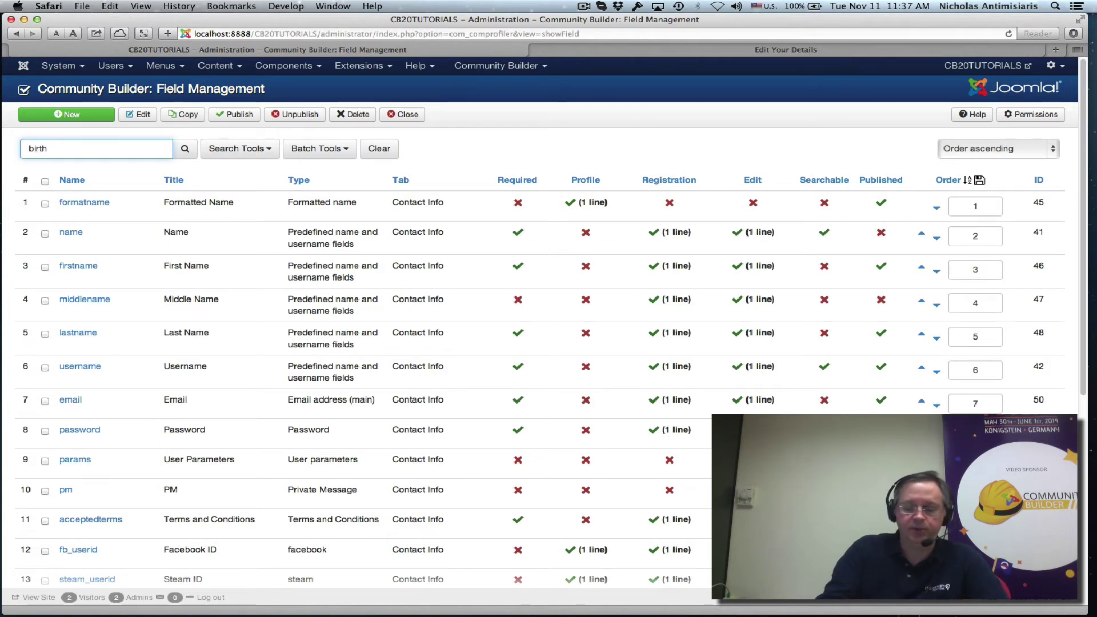
key(Return)
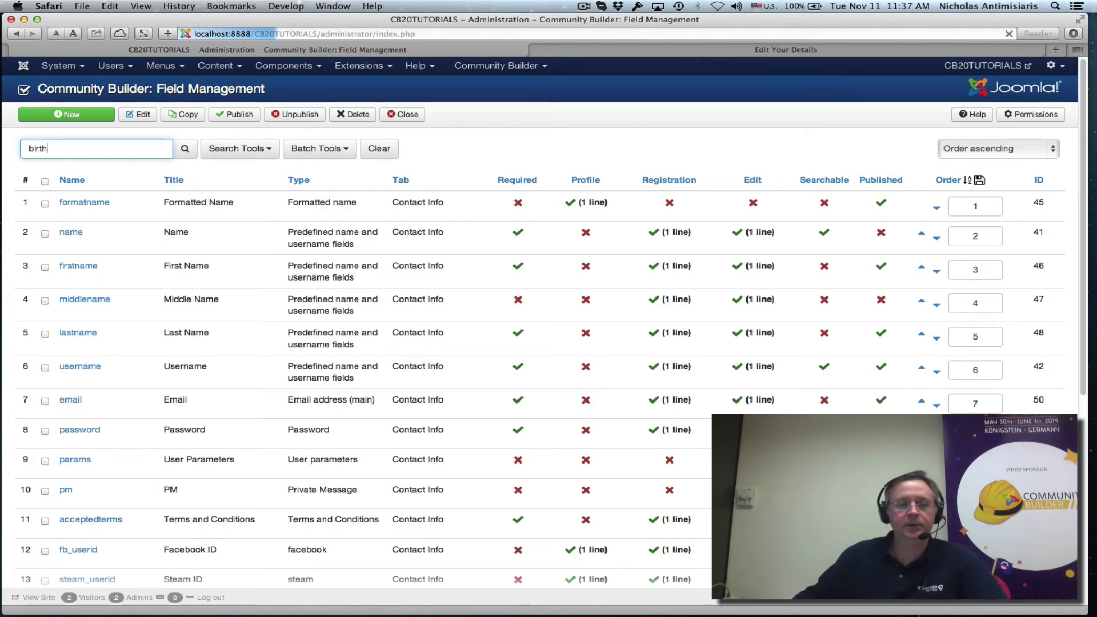
- Open cb_birthdate and view its validation year limits of -110 and +25
click(68, 201)
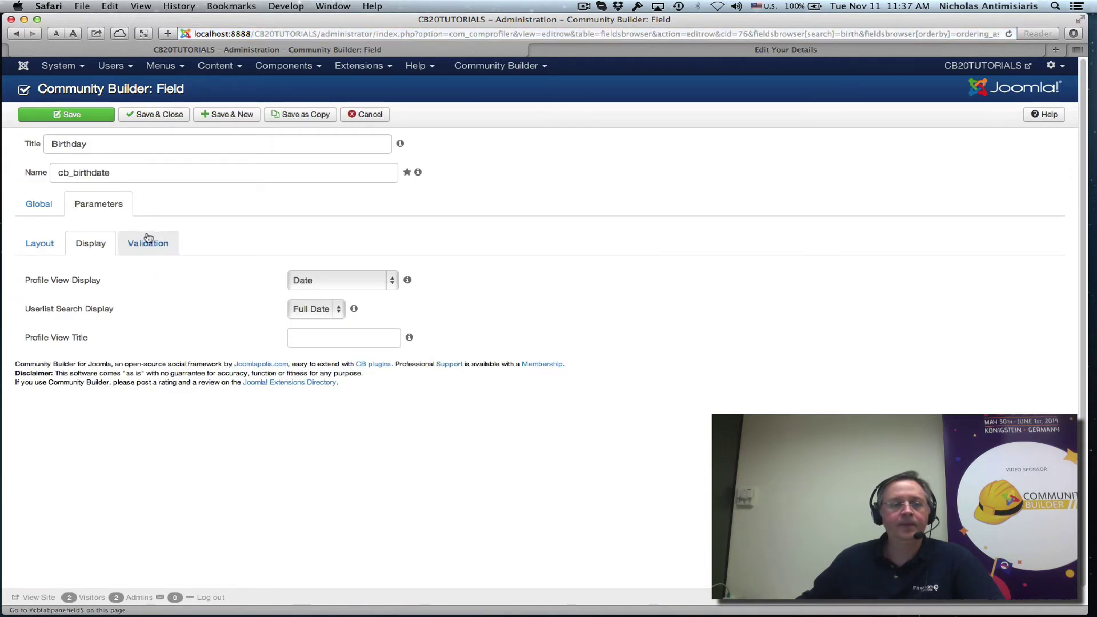
click(134, 247)
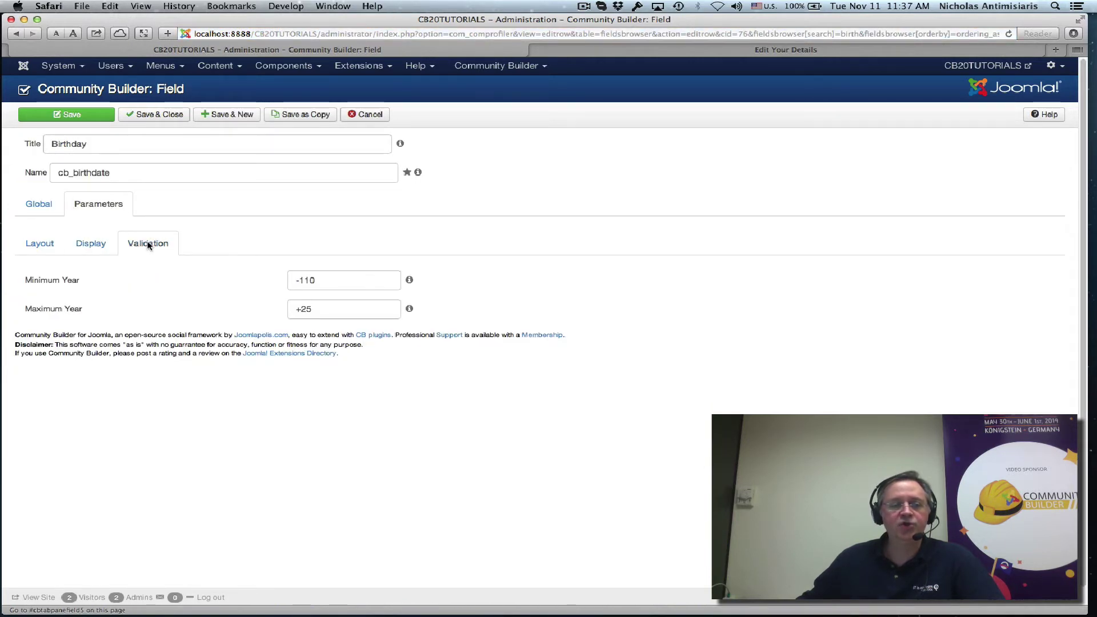
mouse_move(290, 282)
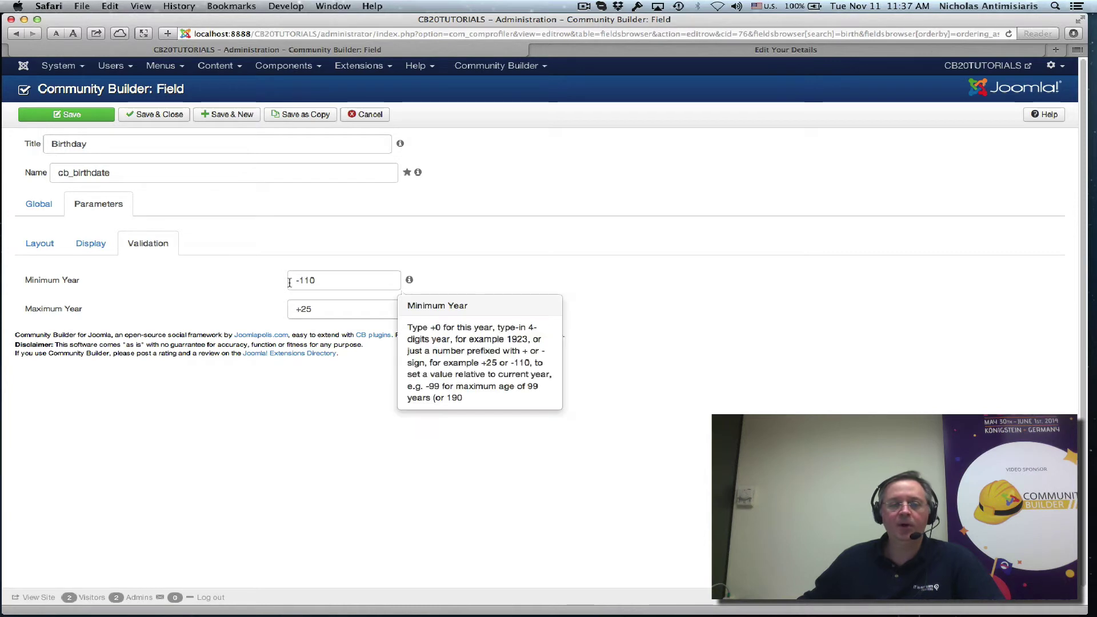
mouse_move(305, 311)
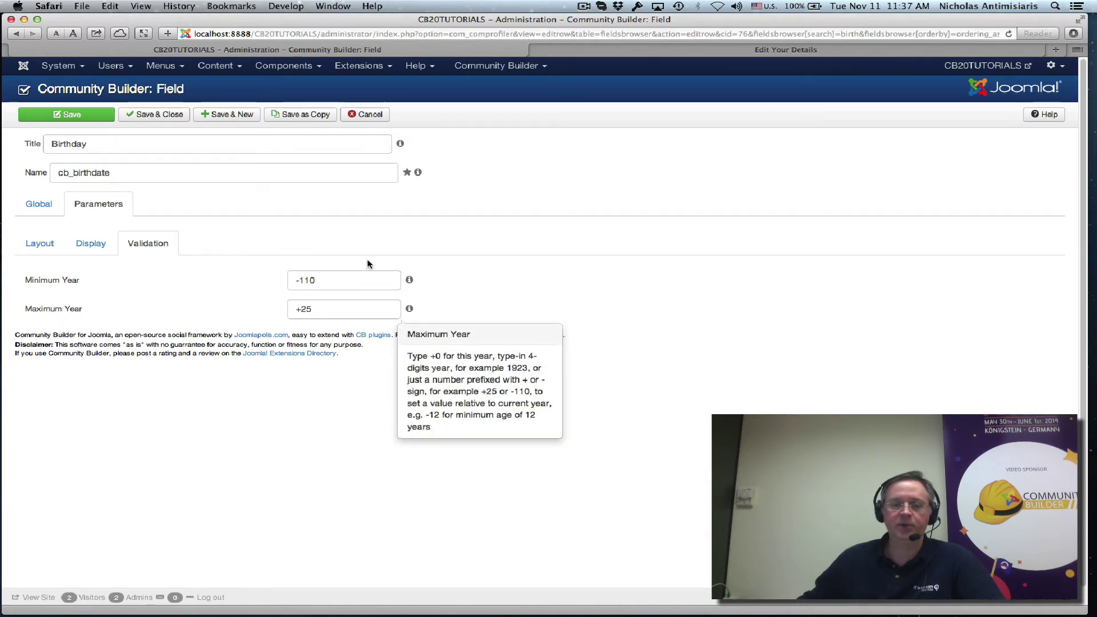
mouse_move(365, 273)
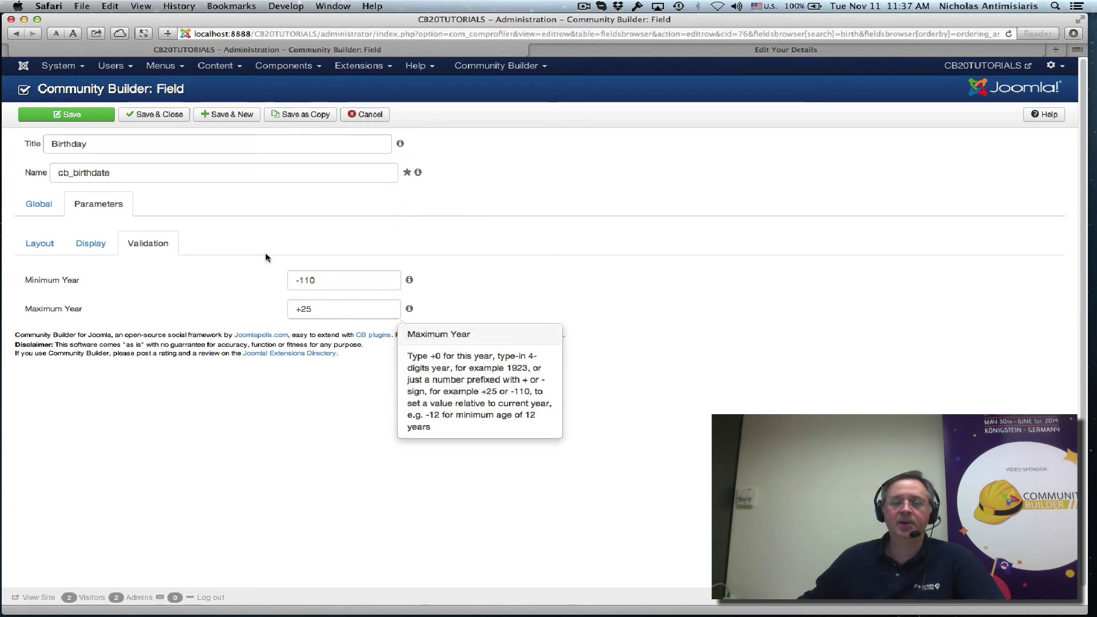
- On Edit Your Details, scroll through the Birthday year dropdown's choices, 1904 to 2039
click(618, 51)
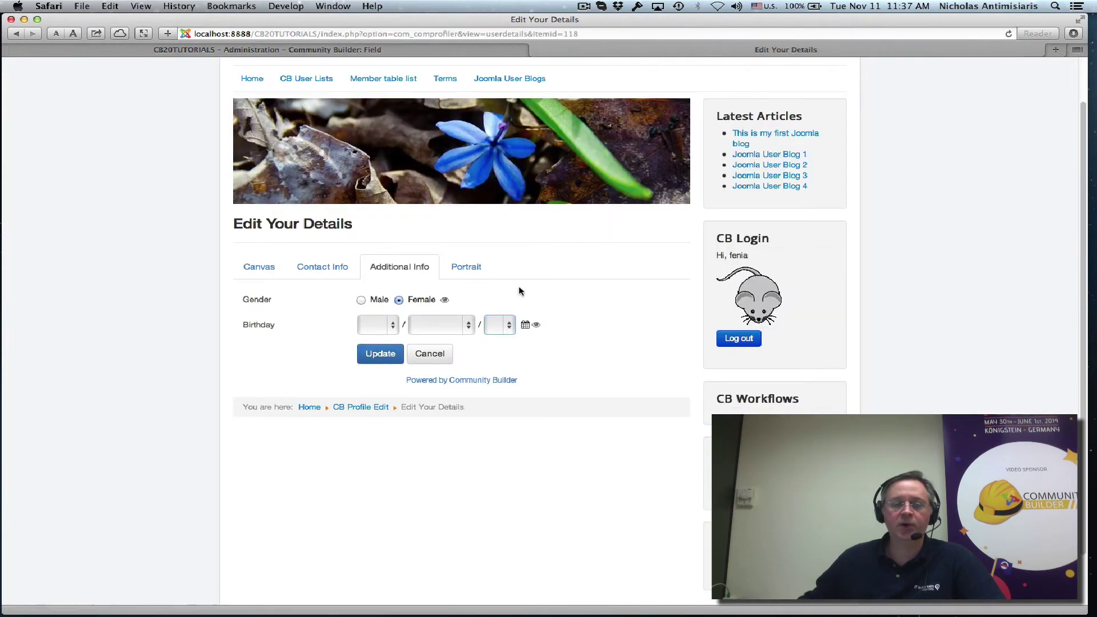
click(388, 327)
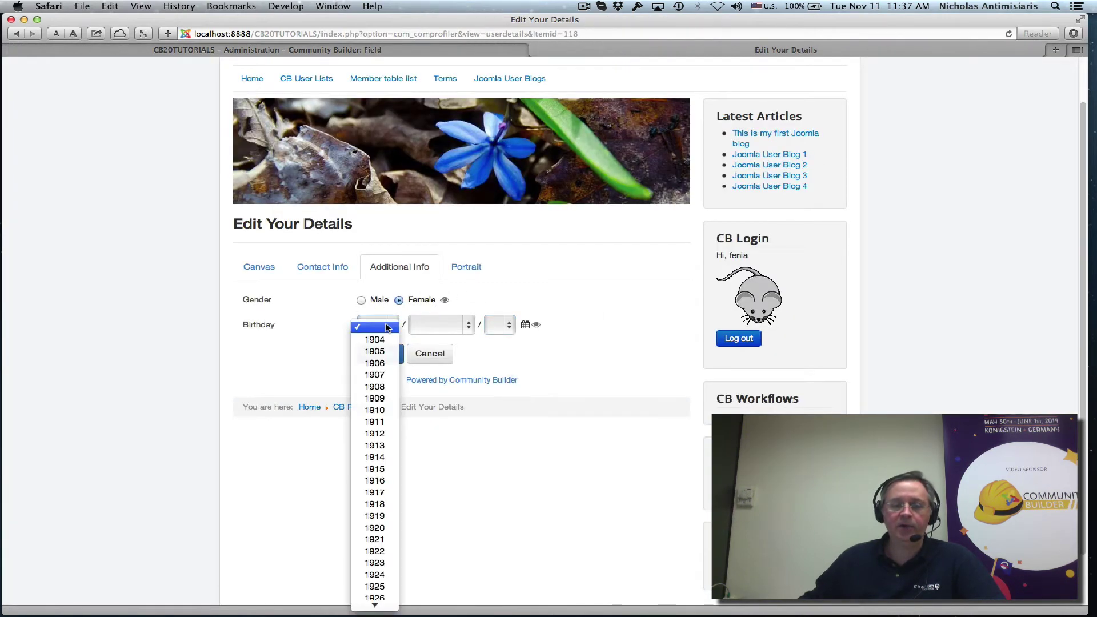
scroll(381, 351, down, 5)
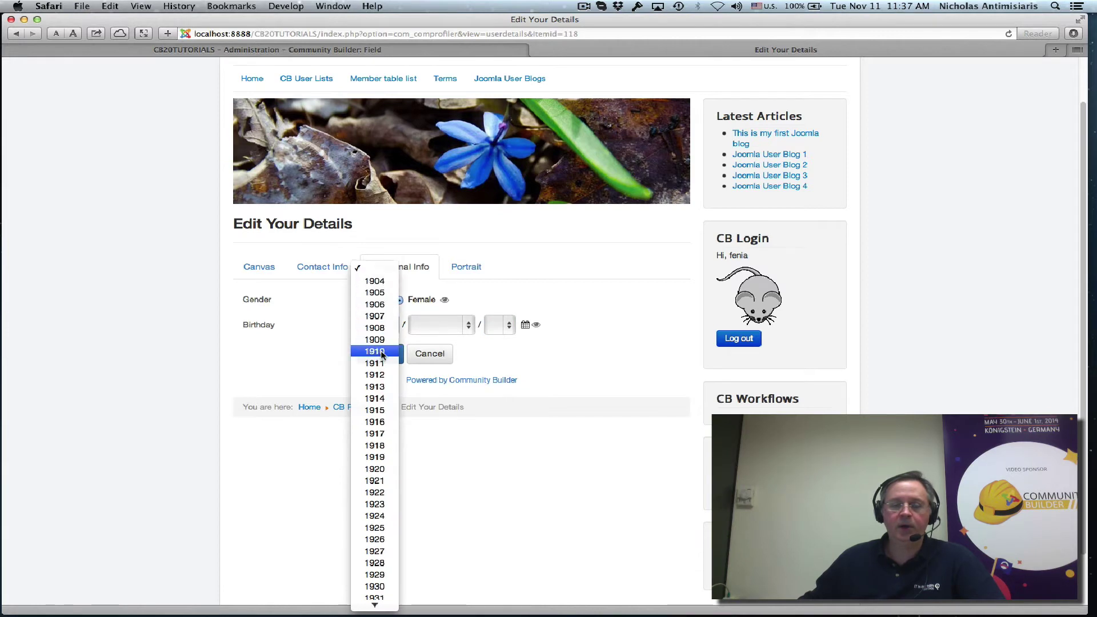
scroll(382, 352, down, 10)
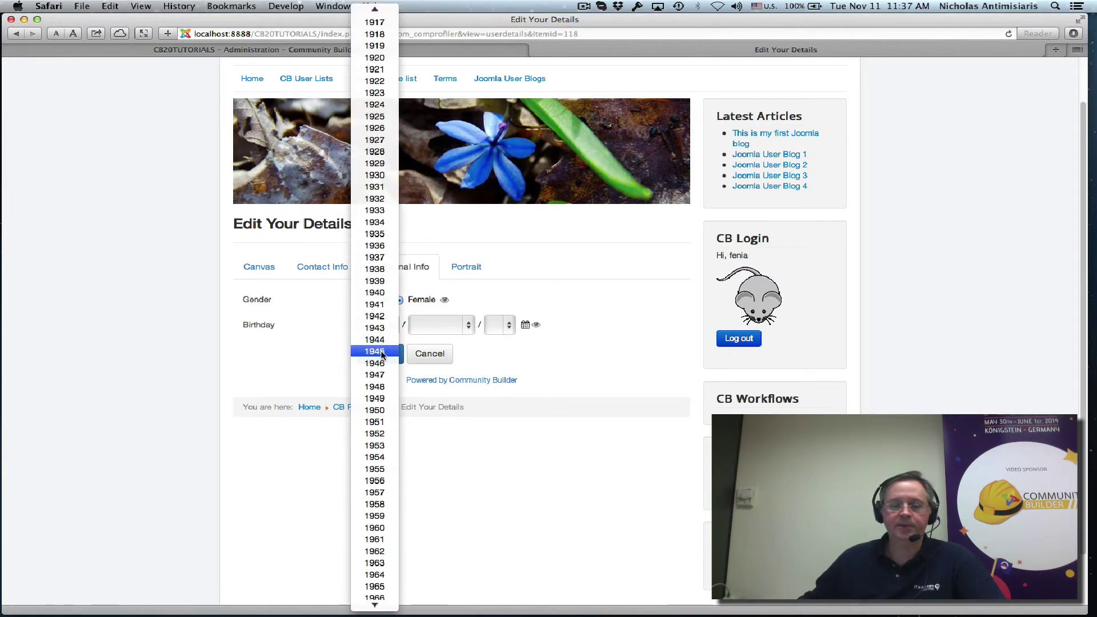
scroll(382, 354, down, 9)
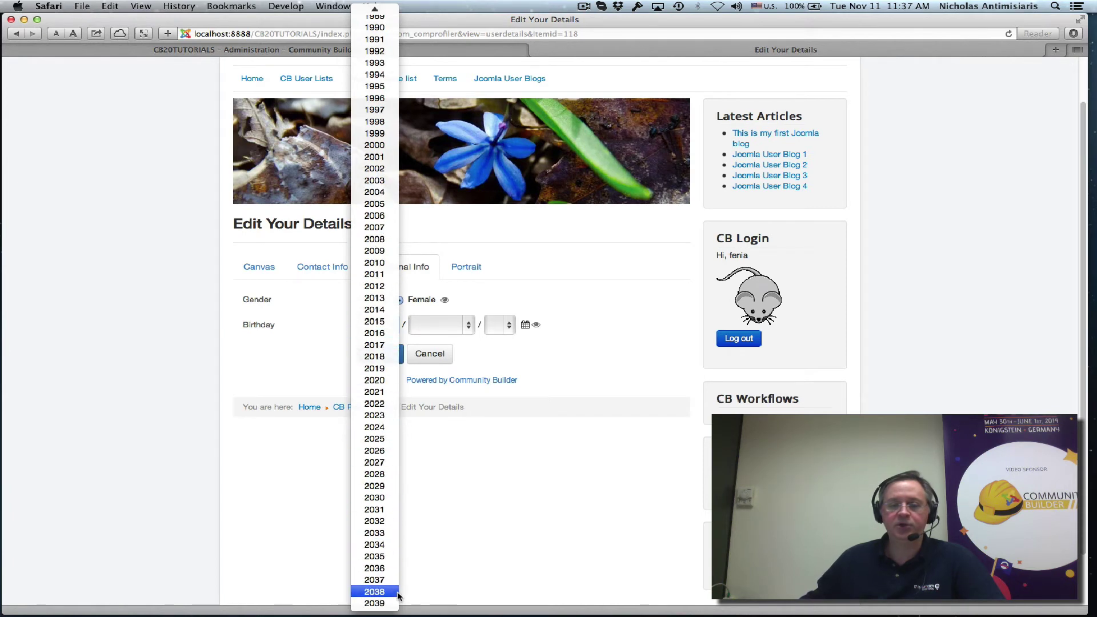
click(622, 316)
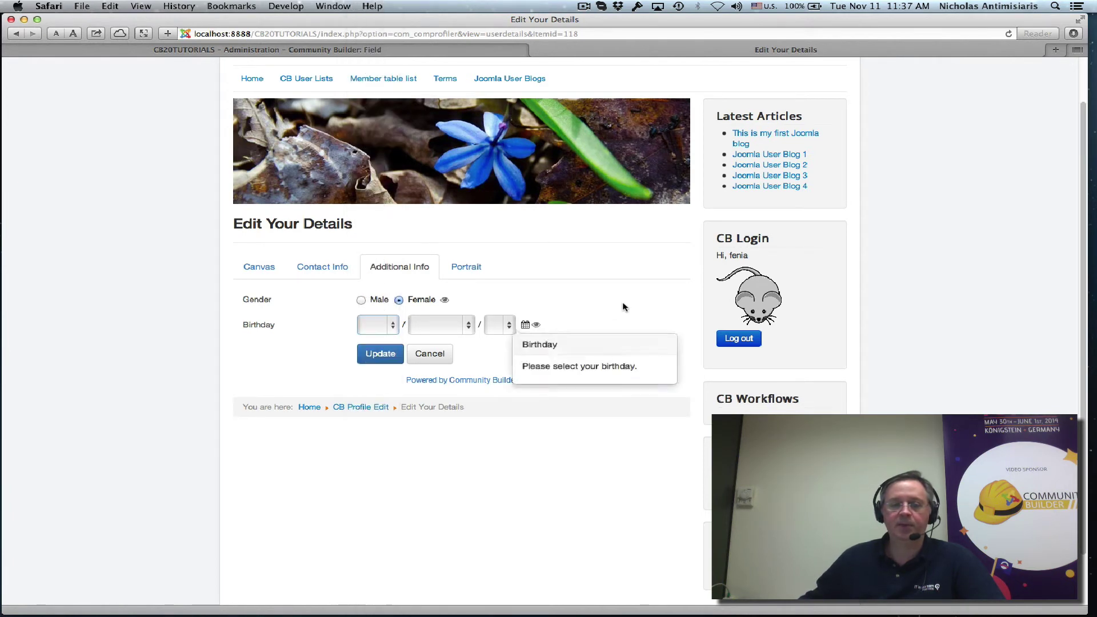
- Check the birthday calendar picker's year list, spanning roughly 1904 to 2035
click(526, 326)
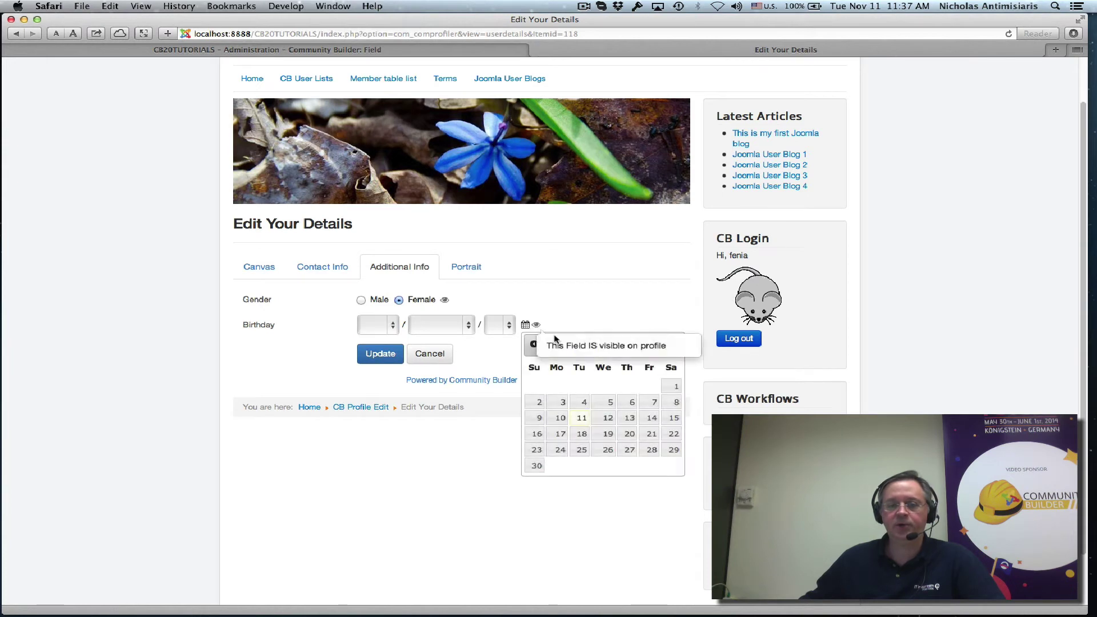
click(645, 346)
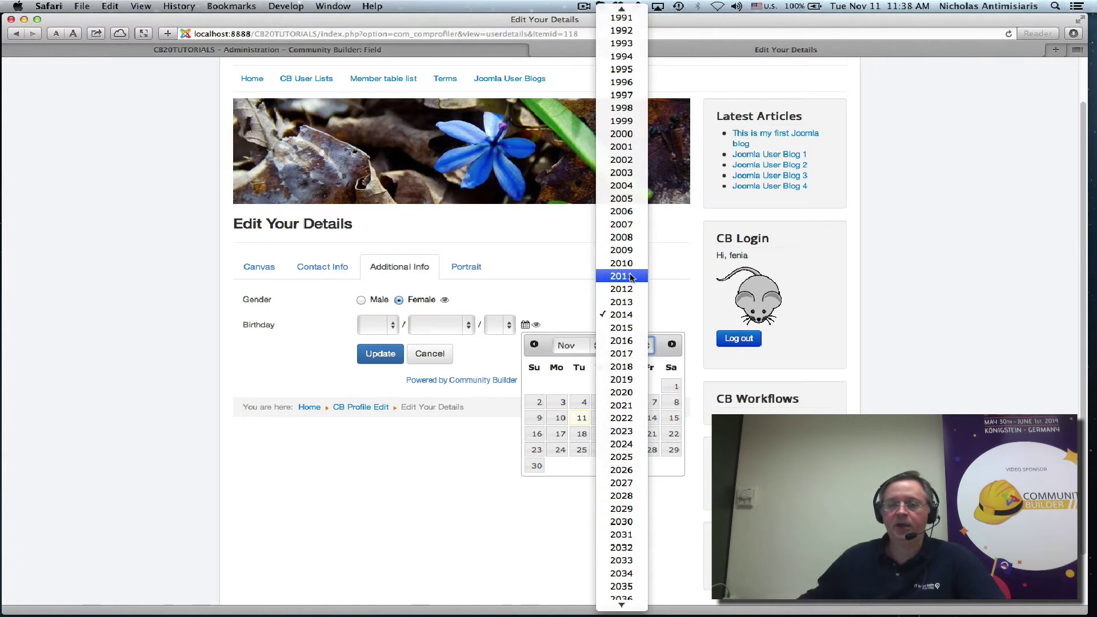
scroll(631, 277, up, 15)
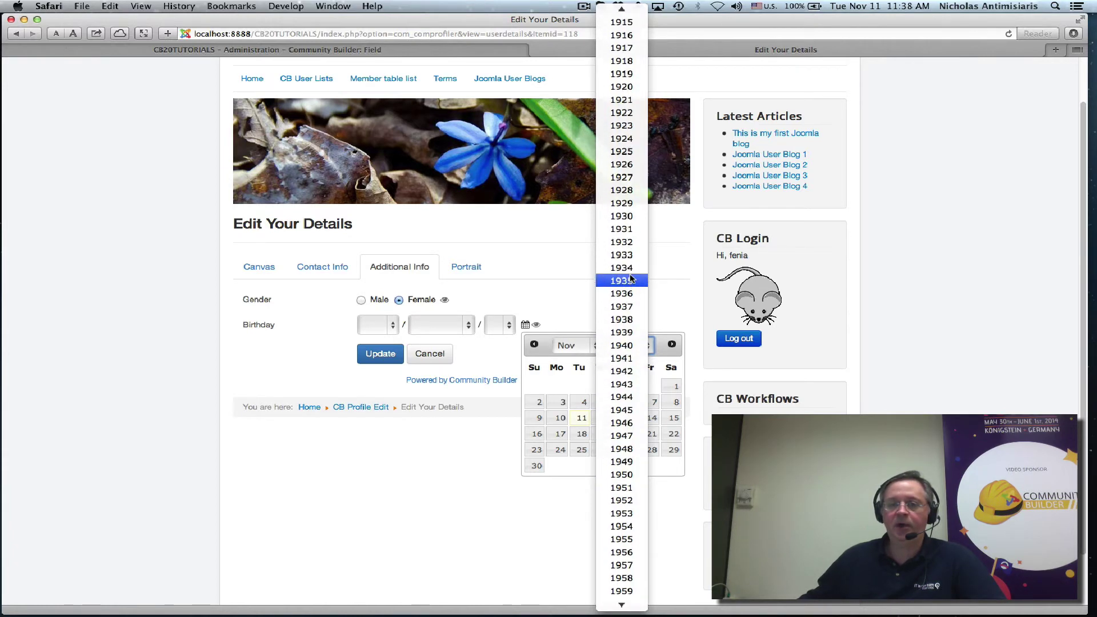
scroll(631, 277, up, 3)
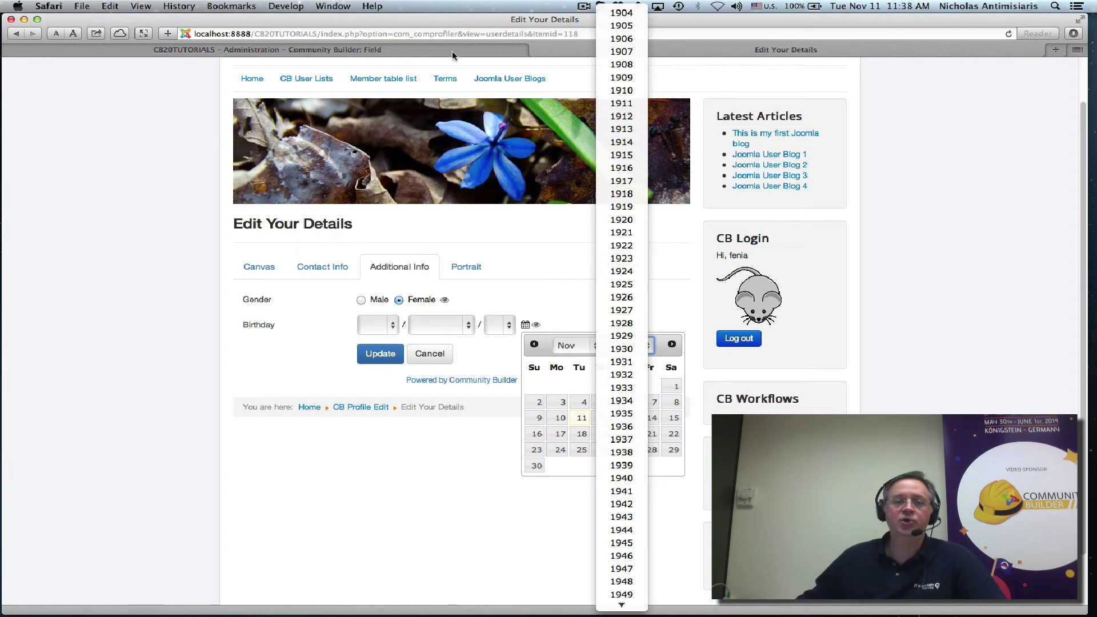
- Return to the admin Birthday field to review its Minimum and Maximum Year settings
click(184, 118)
click(266, 50)
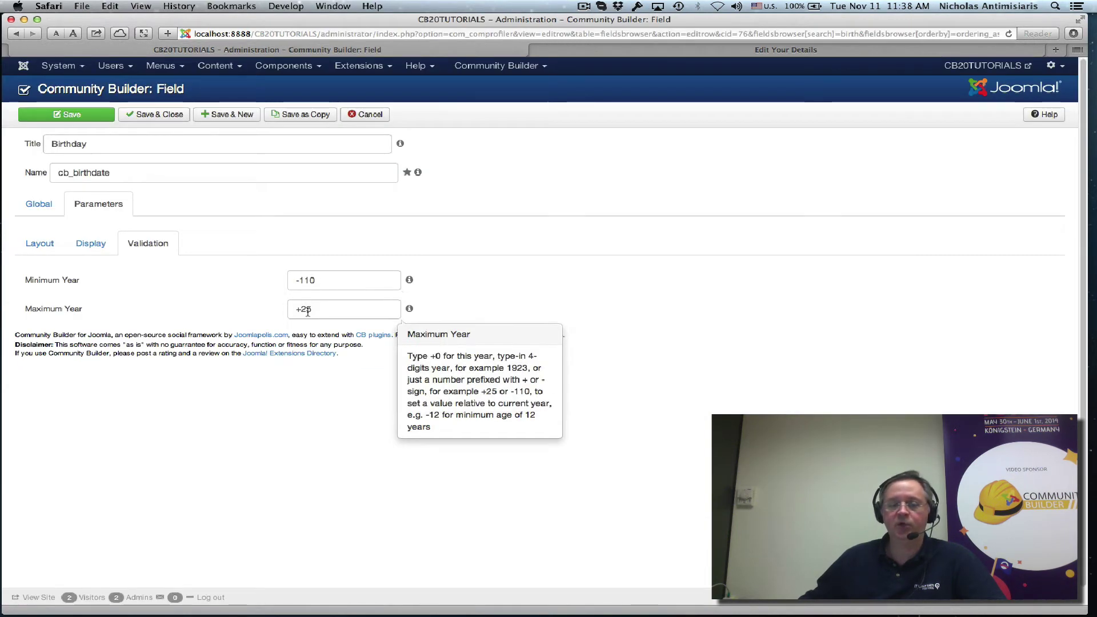
mouse_move(312, 314)
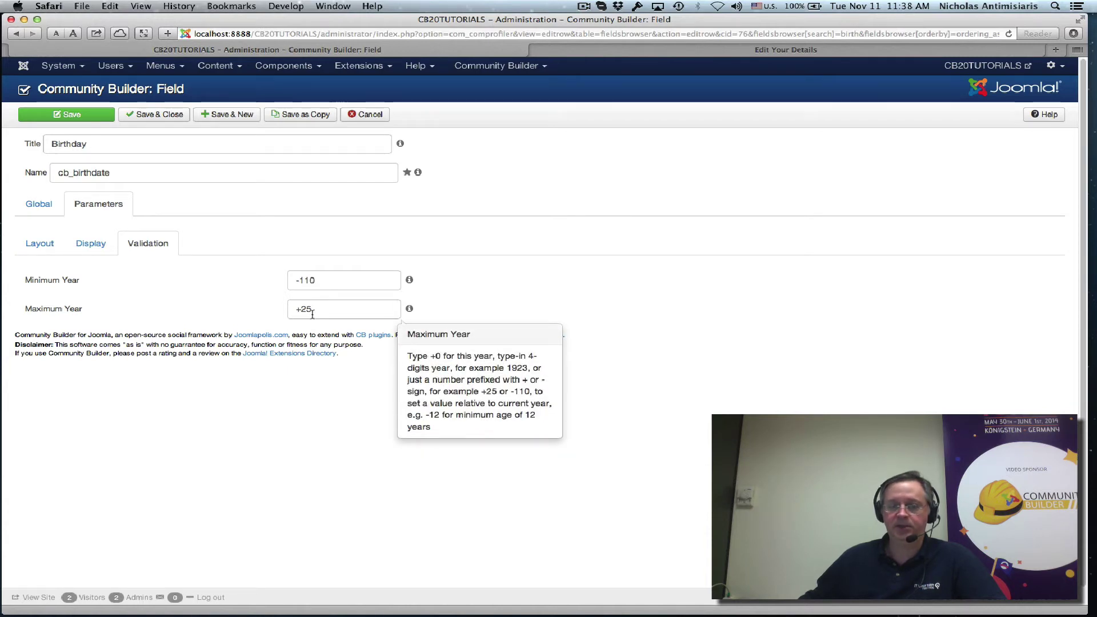
mouse_move(352, 277)
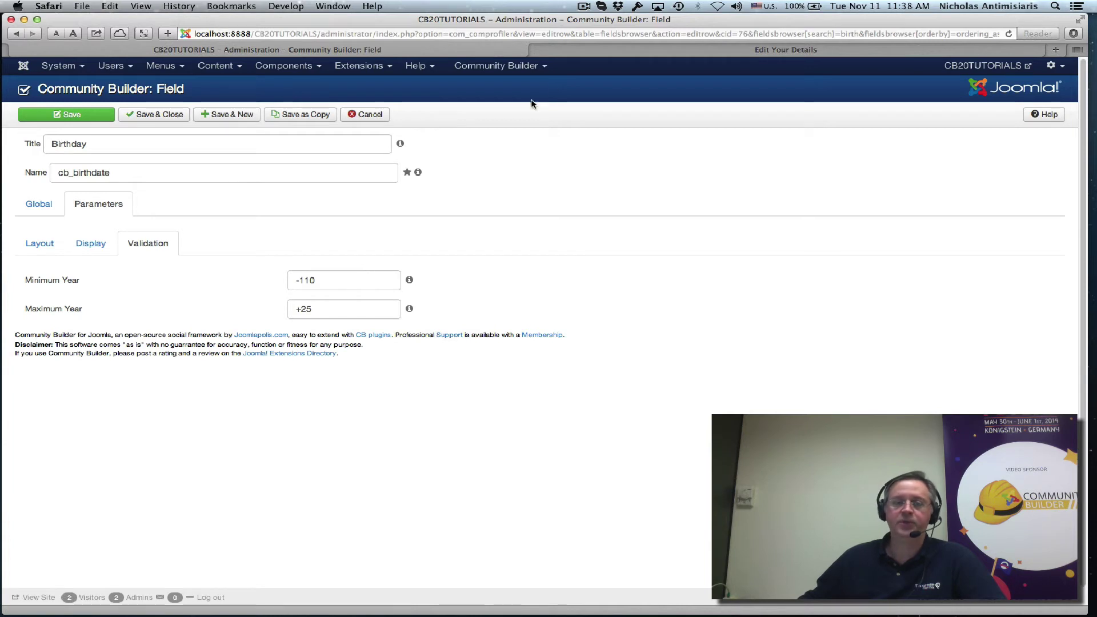
- Pick 1990 and day 4 as the birthday, update the profile, and view Additional Info
click(627, 50)
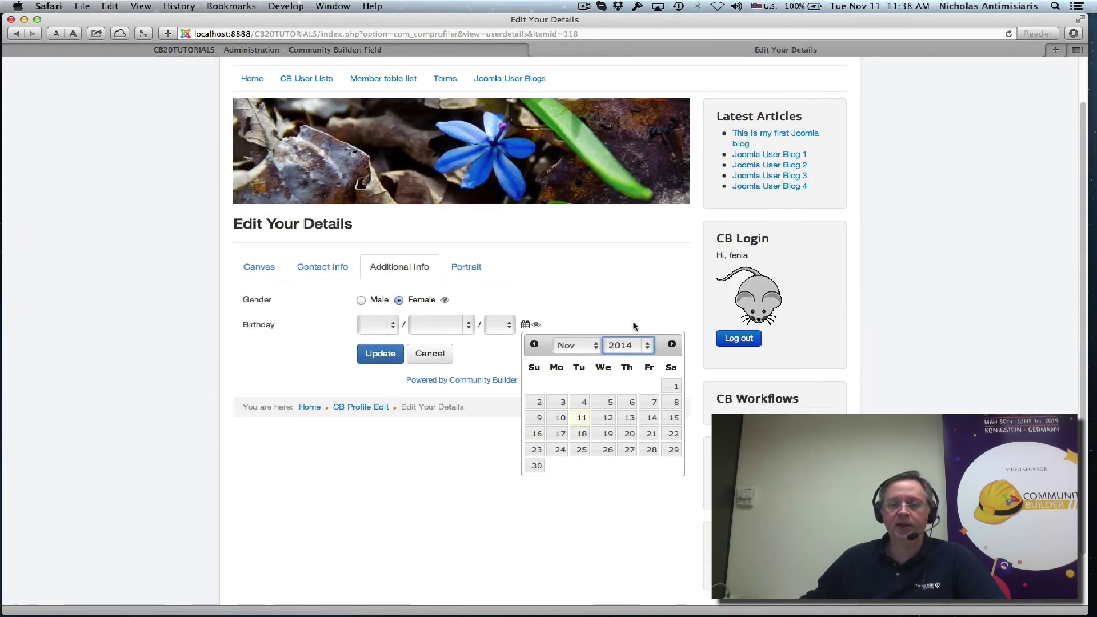
click(641, 350)
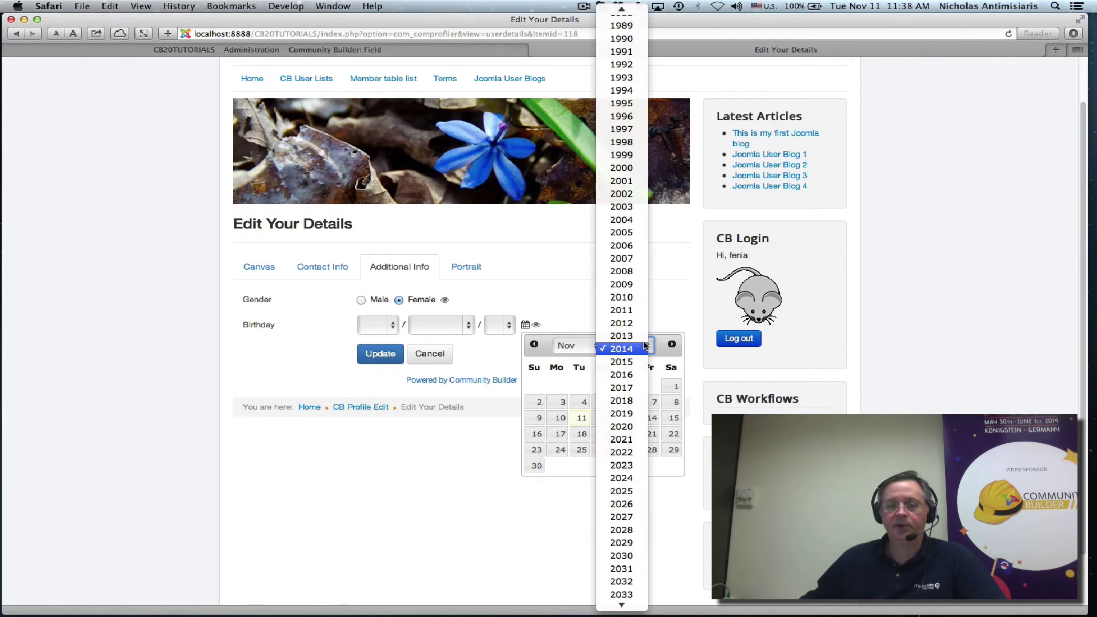
click(624, 40)
click(543, 400)
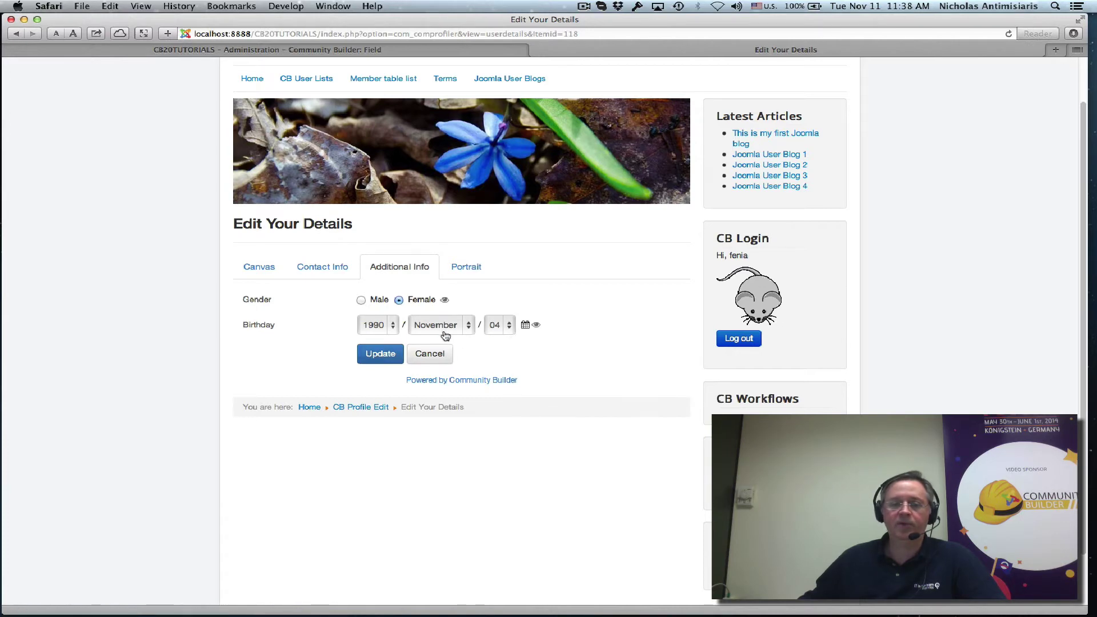
click(380, 355)
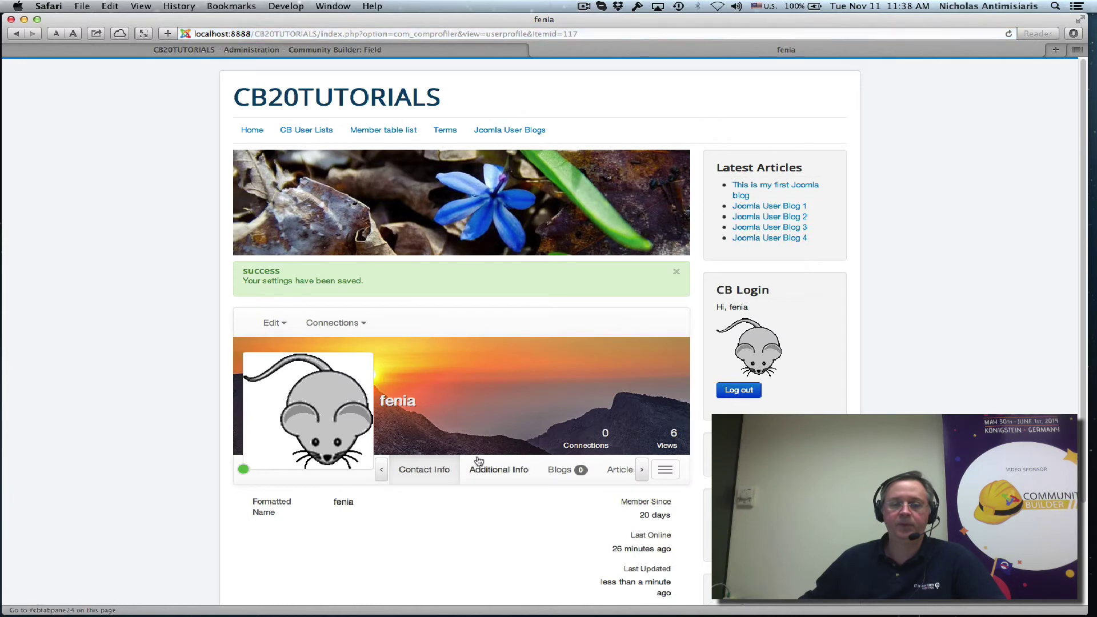
click(490, 470)
scroll(384, 454, down, 3)
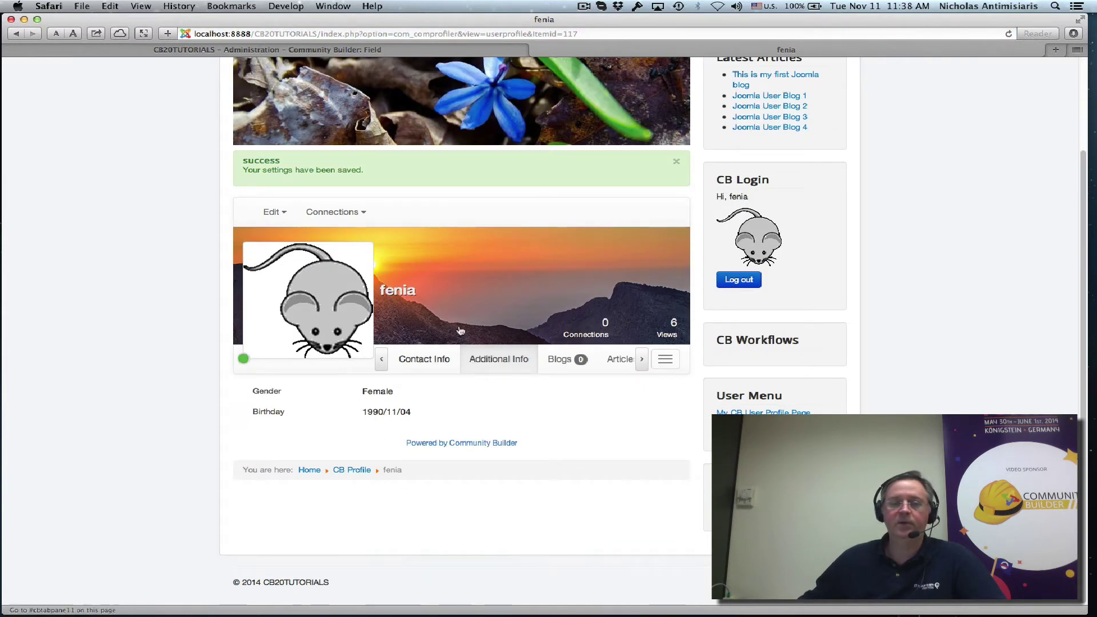
- Set Community Builder's global Date Format to dd/mm/yyyy and save the configuration
click(257, 50)
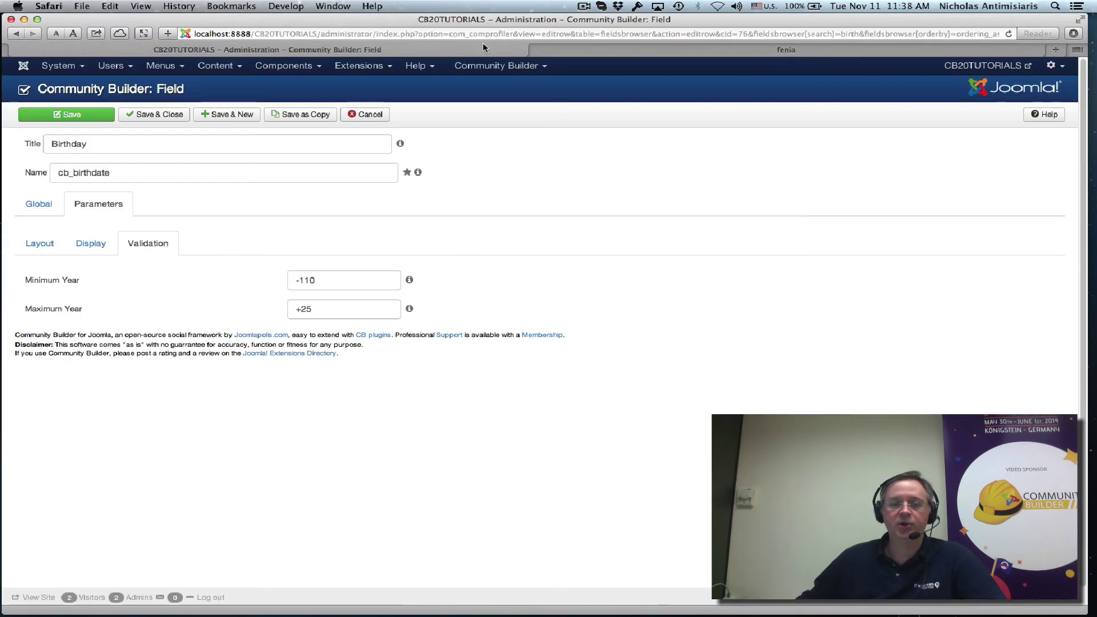
click(498, 67)
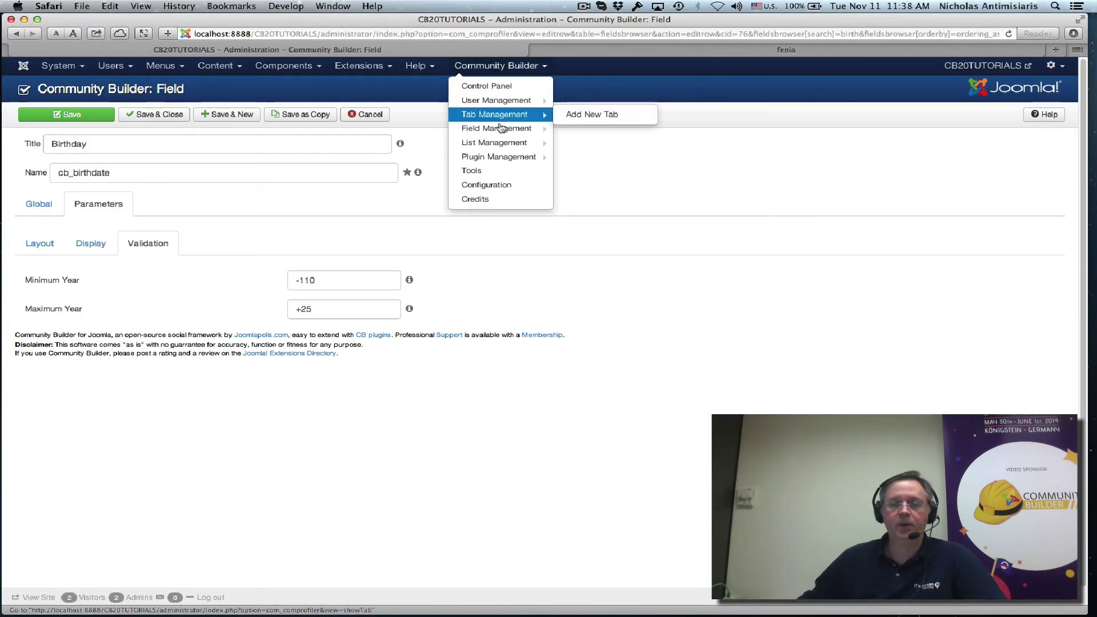
click(494, 184)
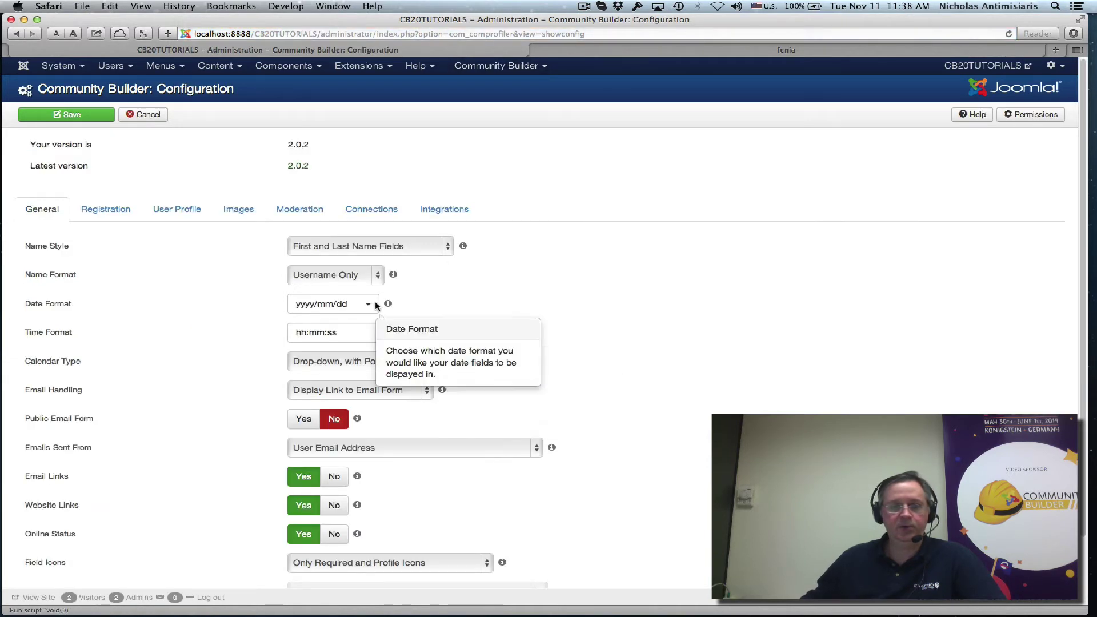
click(369, 306)
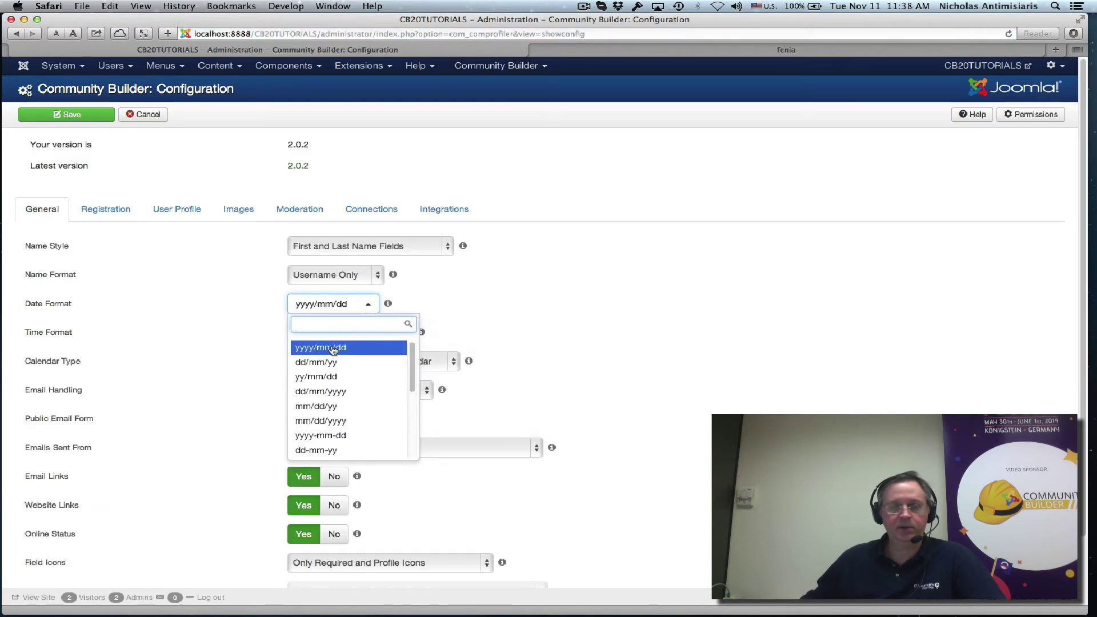
click(336, 391)
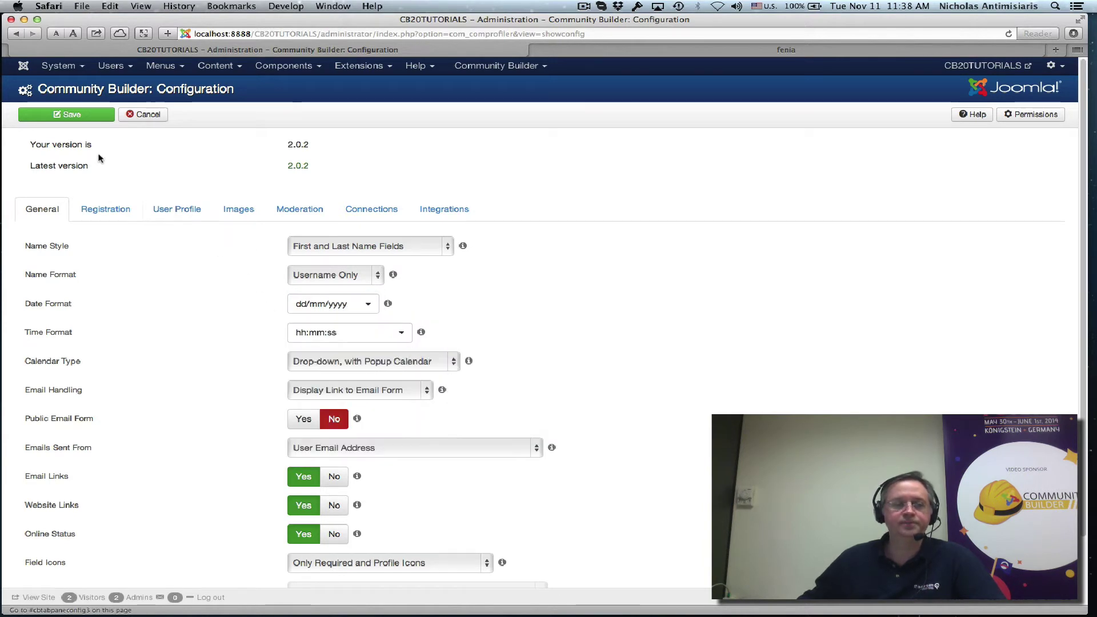
click(66, 114)
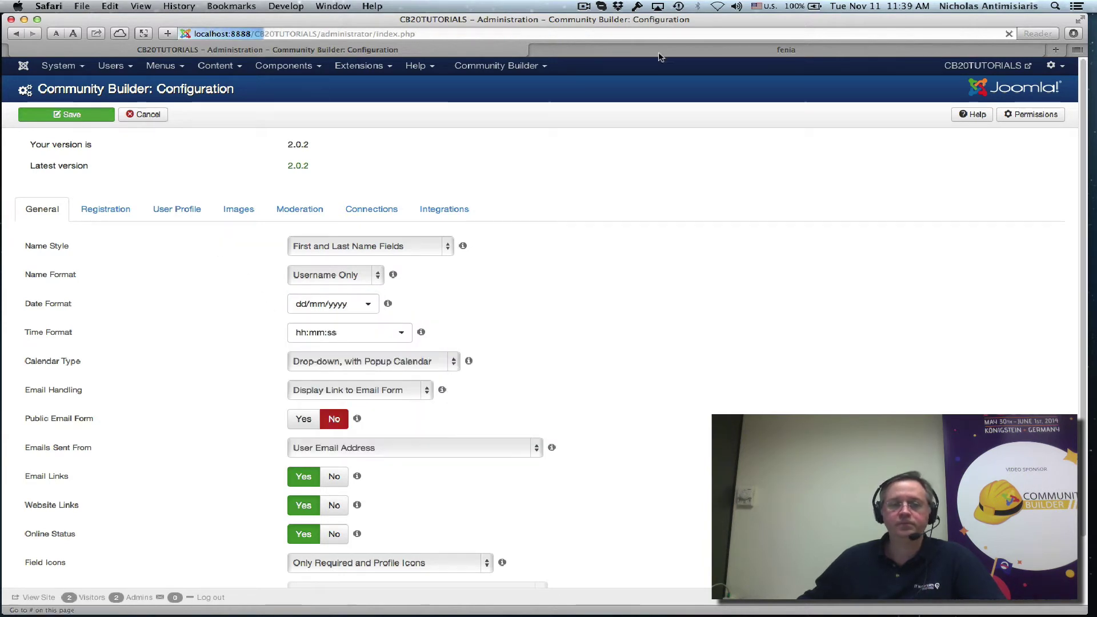
- Reload the profile to confirm the birthday reads 04/11/1990, then return to the admin
click(694, 52)
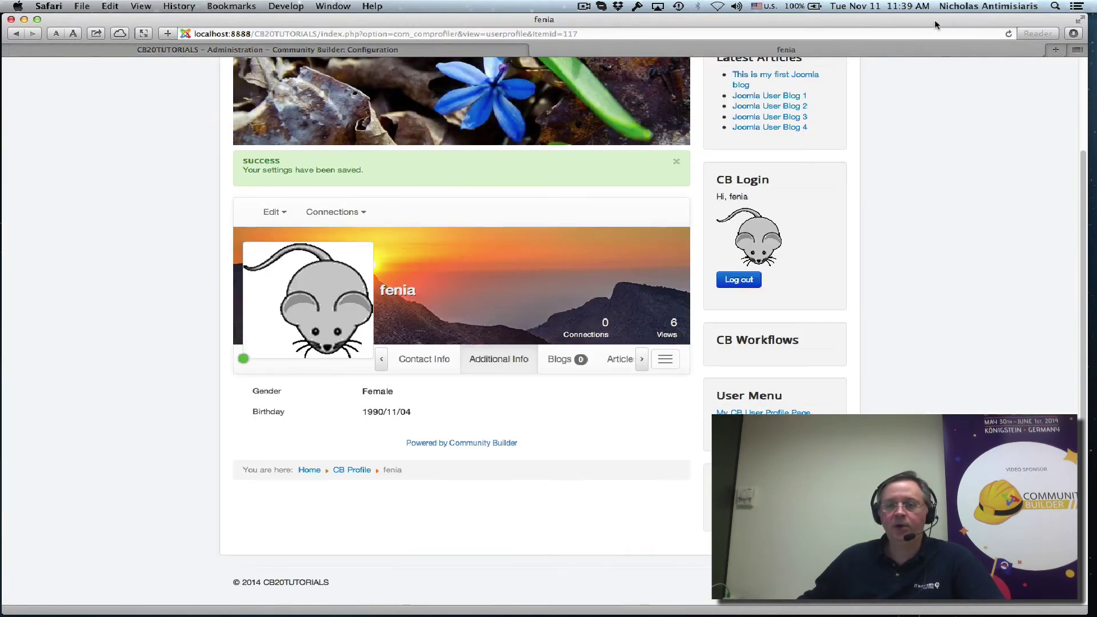
click(1008, 36)
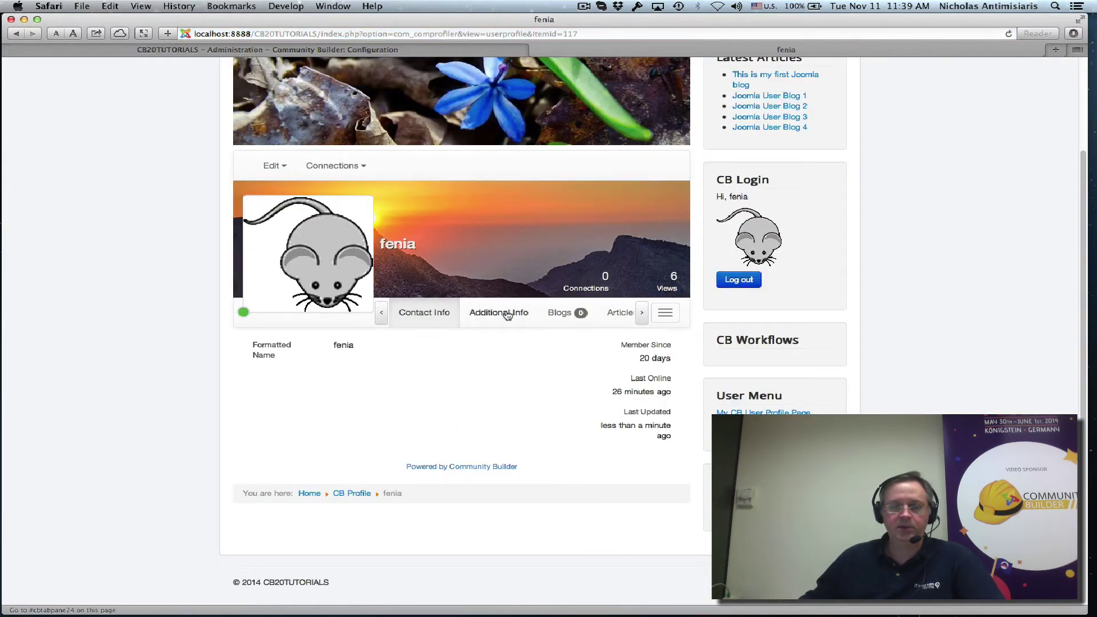
click(507, 315)
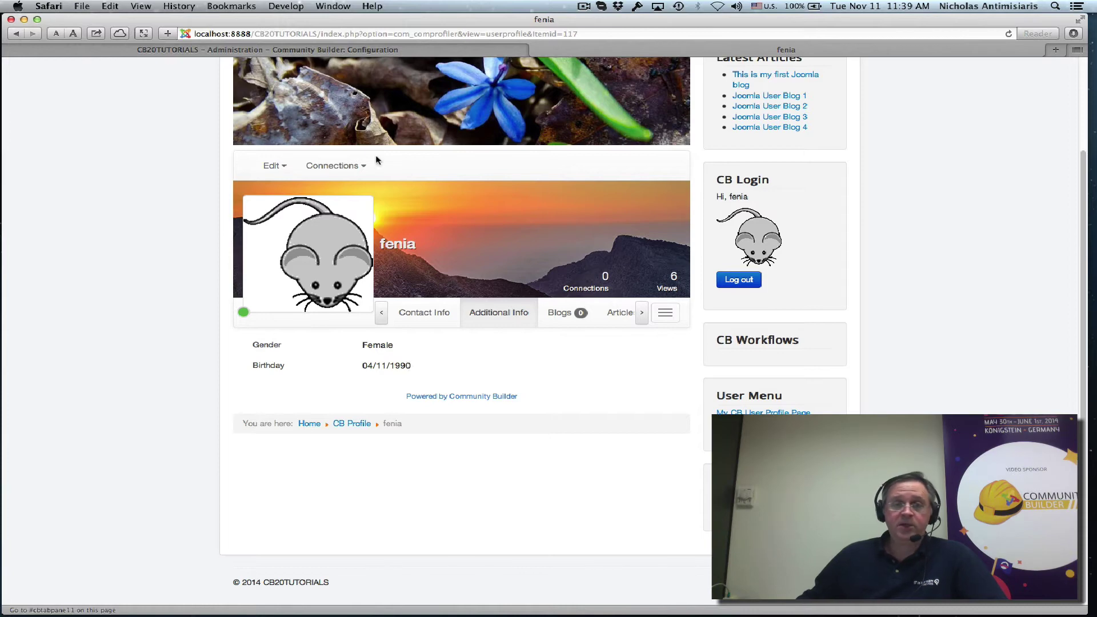
click(327, 51)
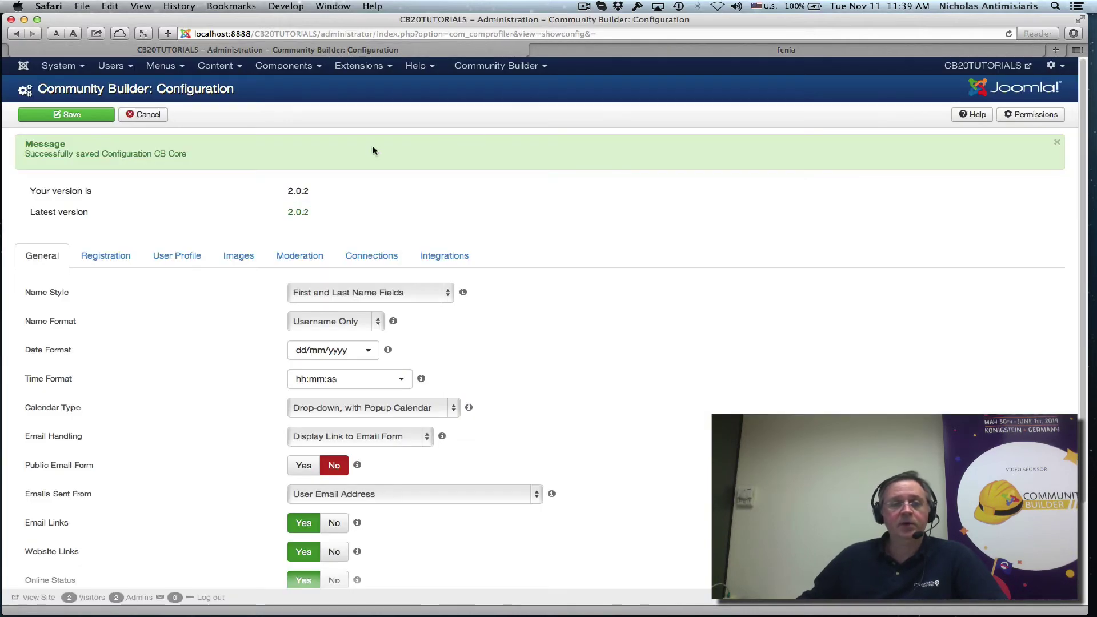
click(496, 66)
- Set cb_birthdate's Profile View Display to Age, save, and confirm the profile shows 24
mouse_move(494, 100)
mouse_move(499, 157)
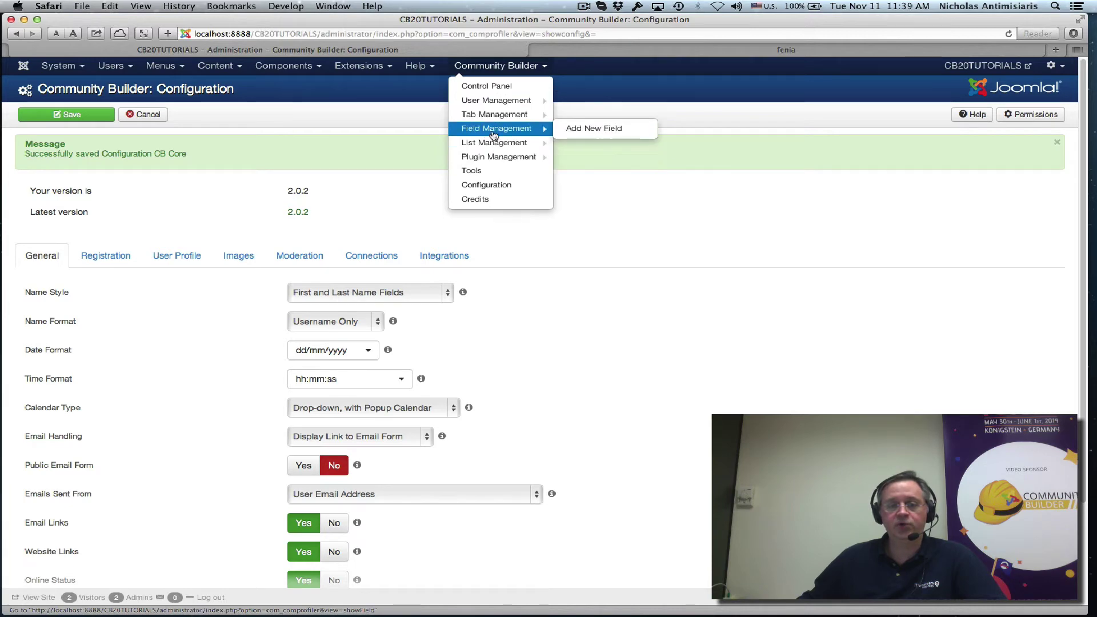
click(494, 128)
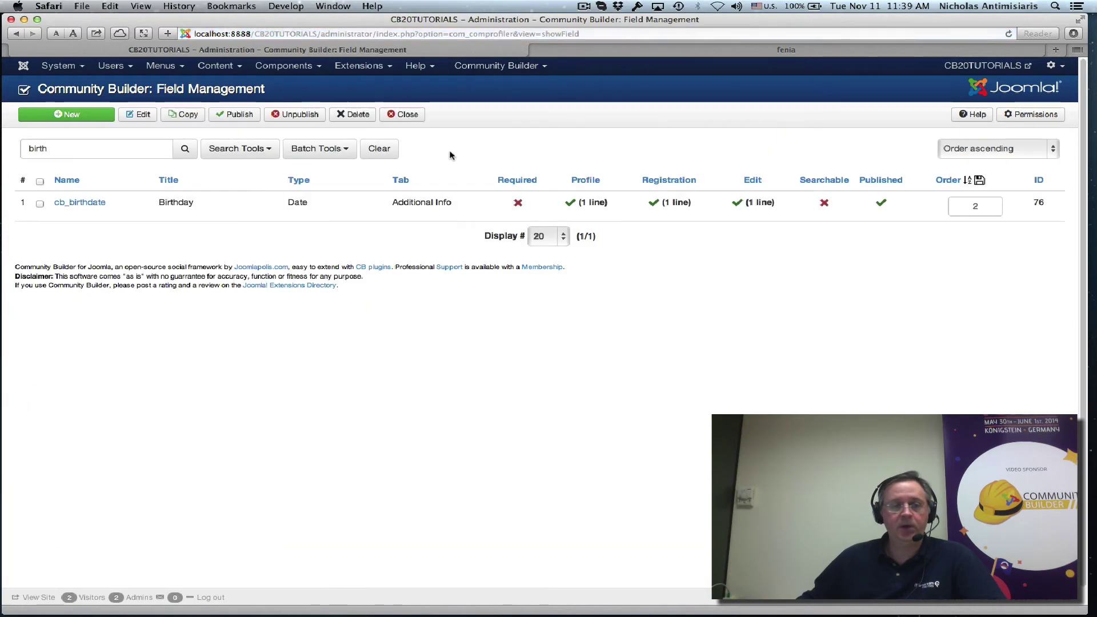
click(80, 203)
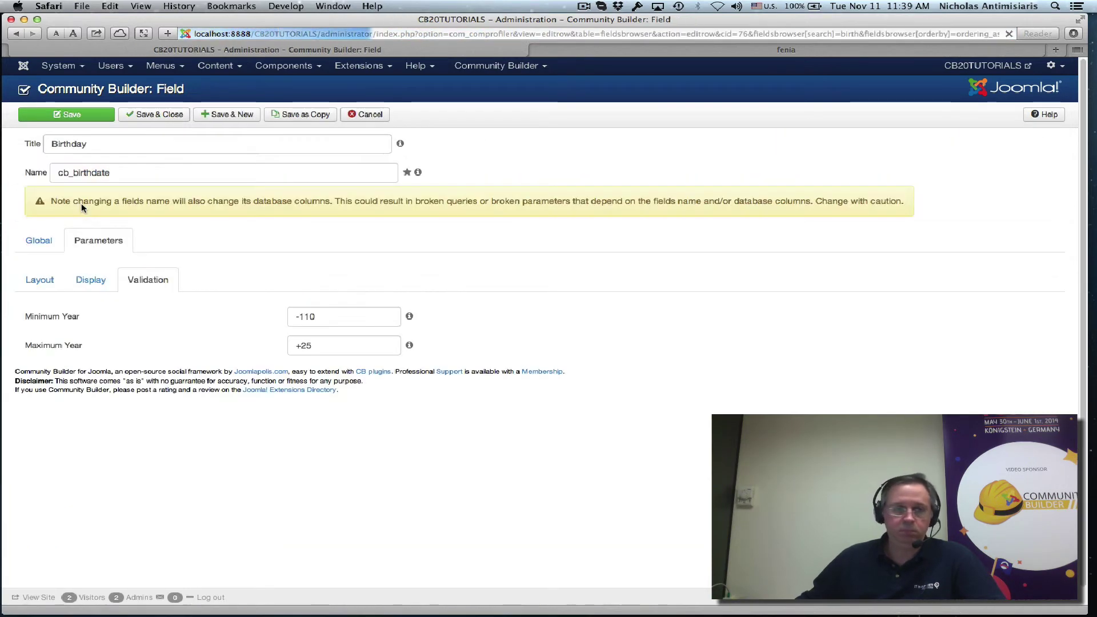
click(82, 244)
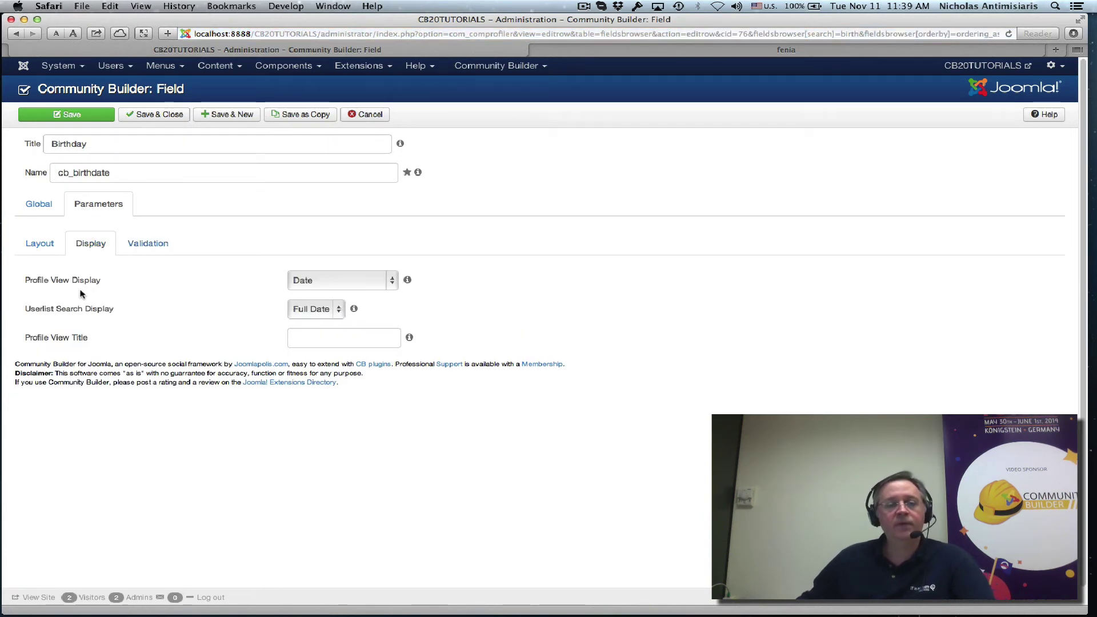
click(384, 280)
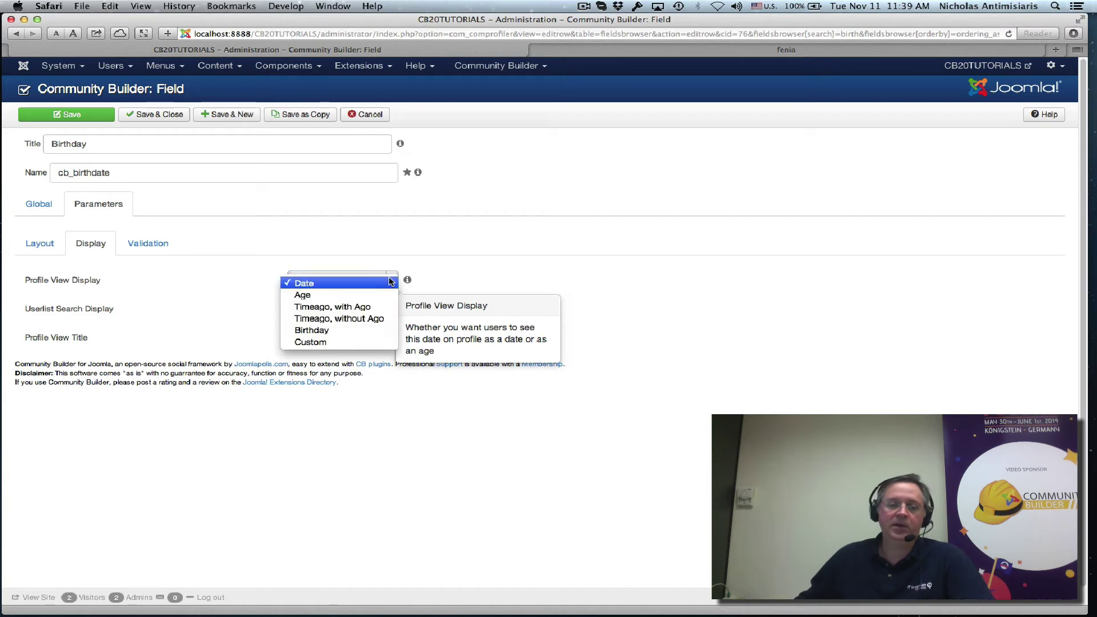
click(337, 295)
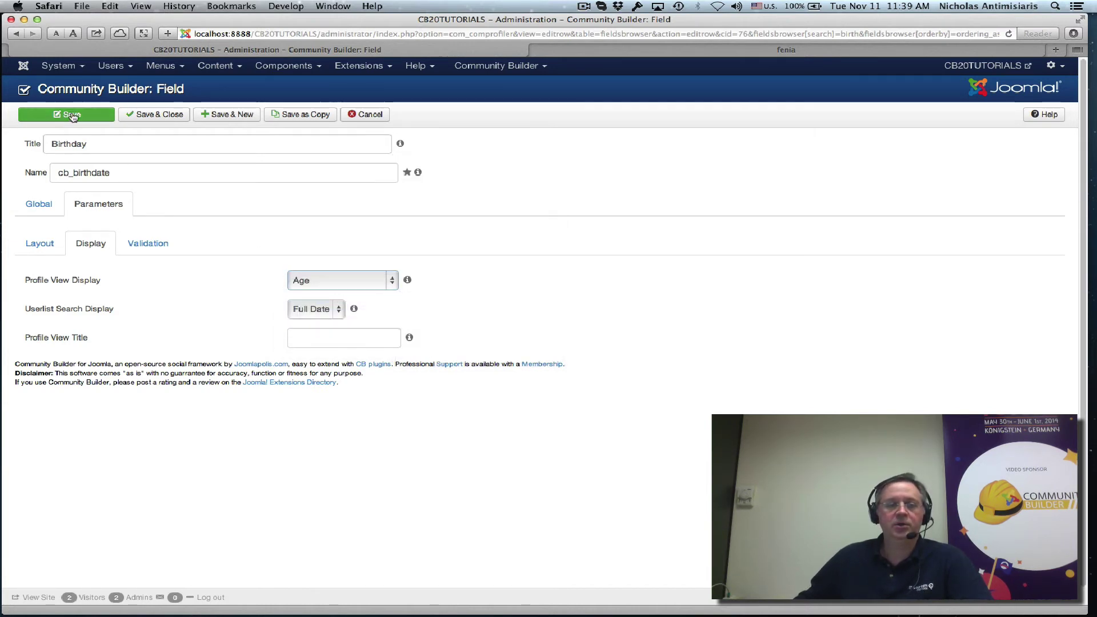
click(72, 115)
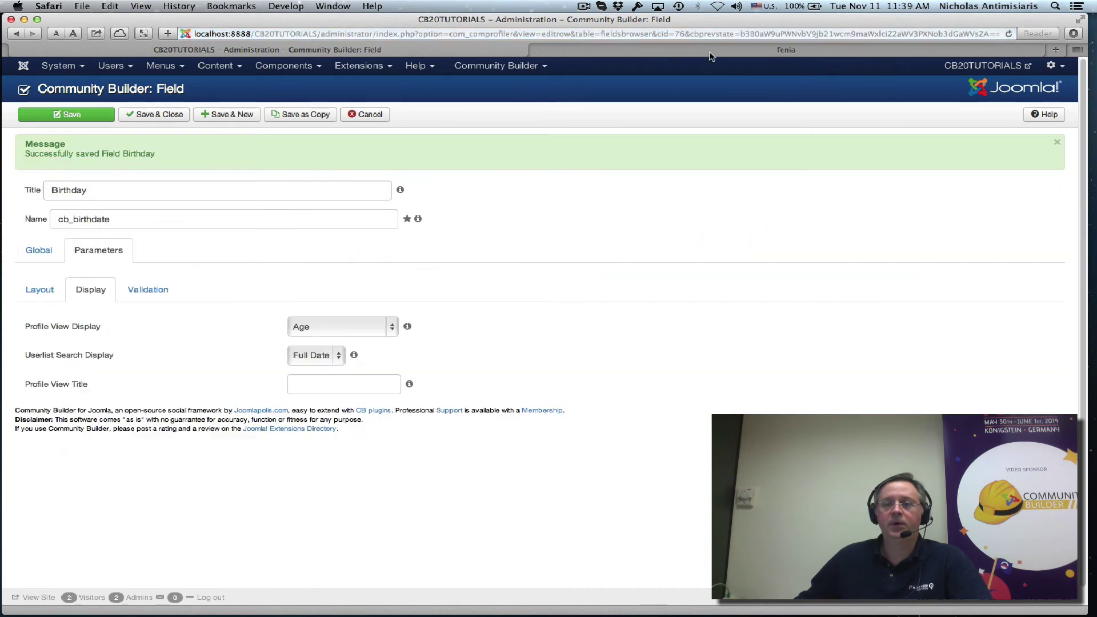
click(708, 51)
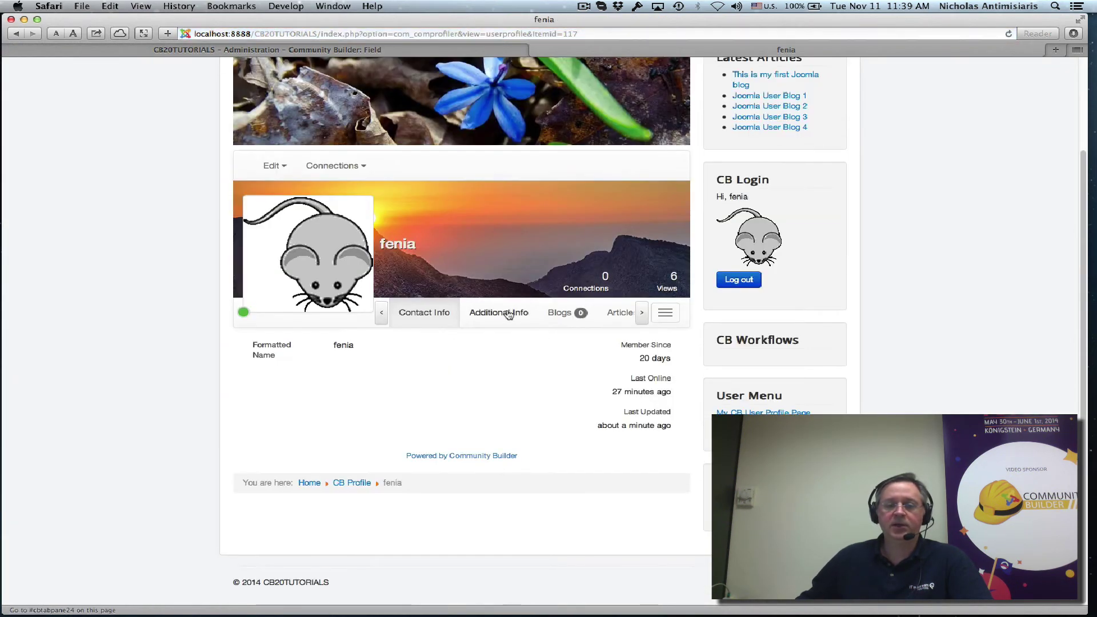
click(508, 314)
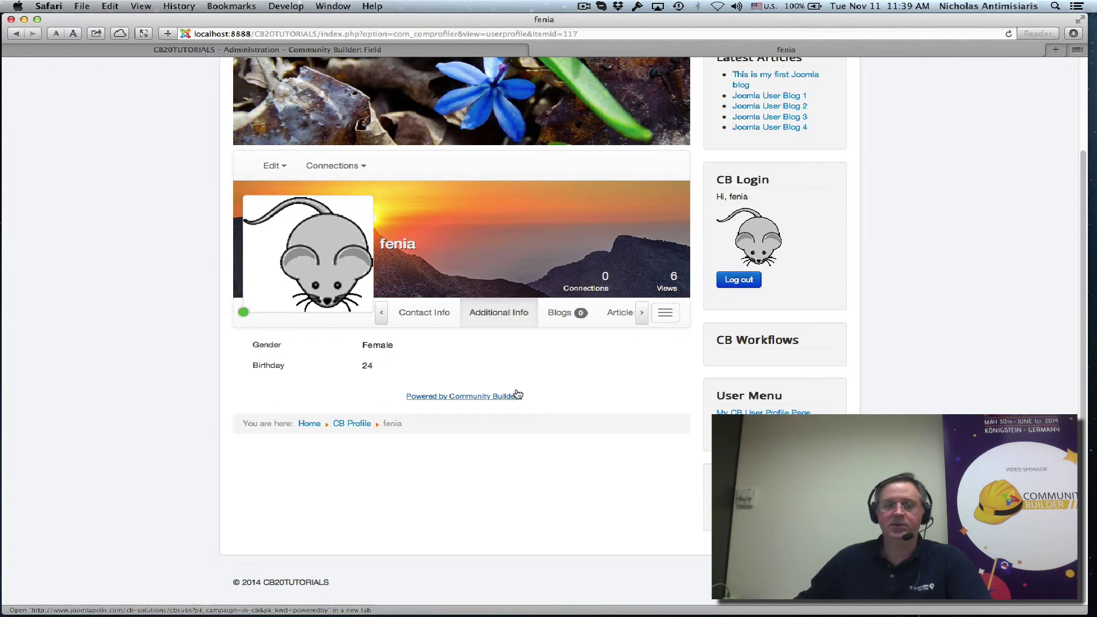
- Set the Birthday field's Profile View Title to "[username]'s age" and save
click(225, 50)
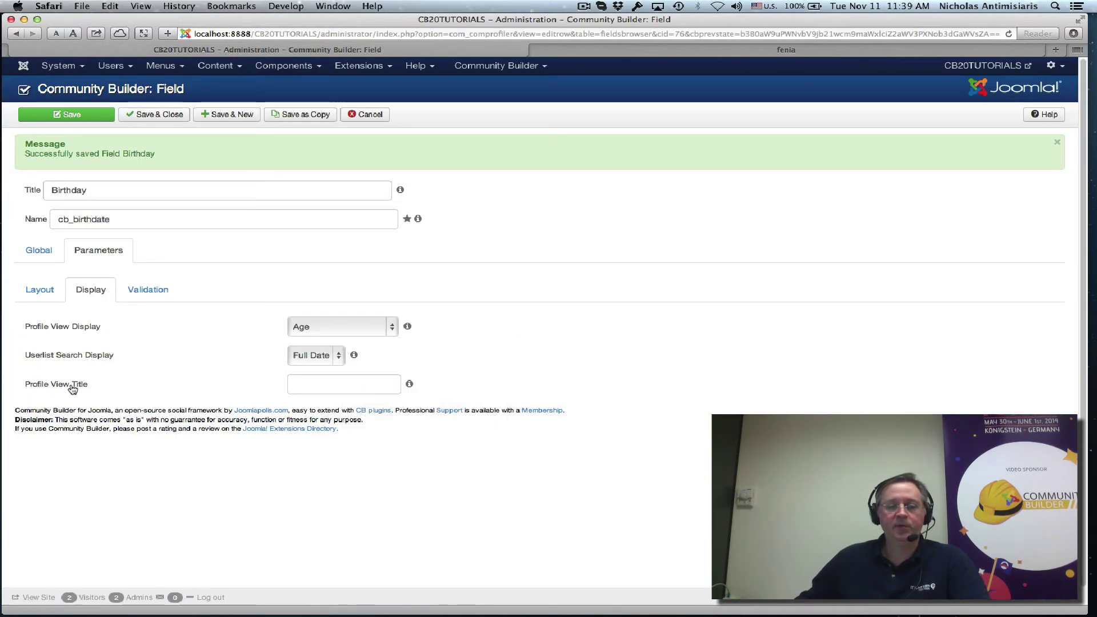
click(324, 386)
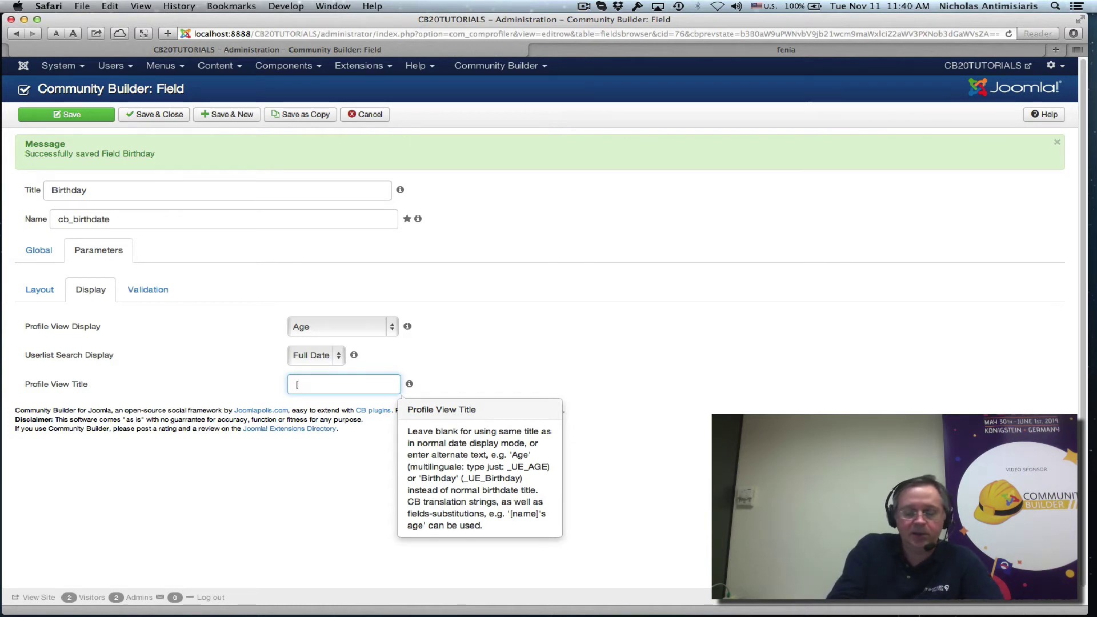
text([usern)
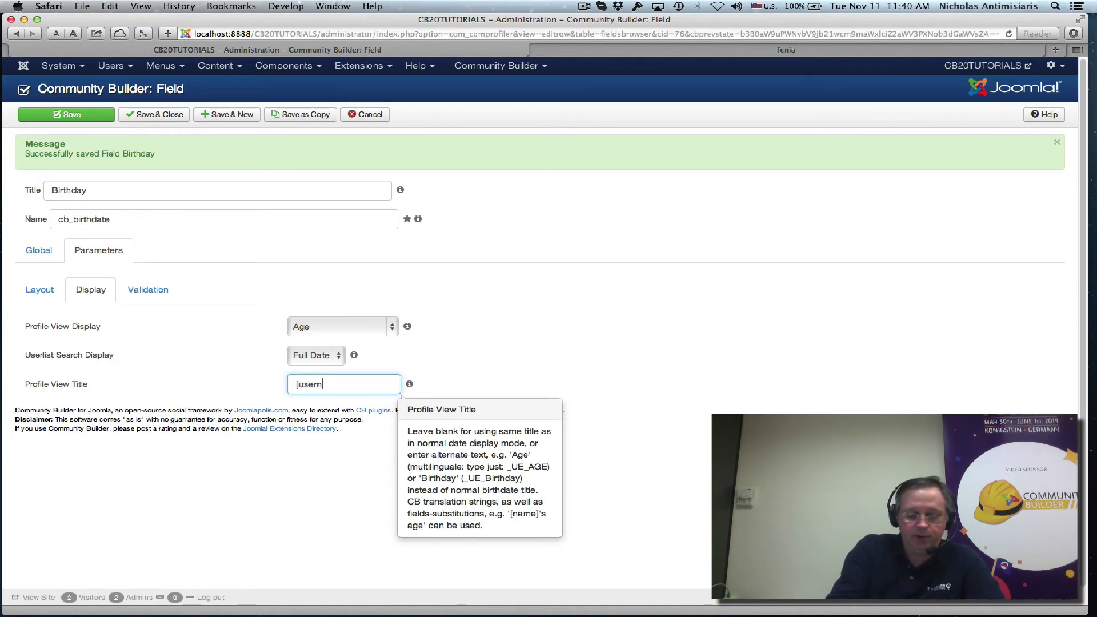
text(ame)
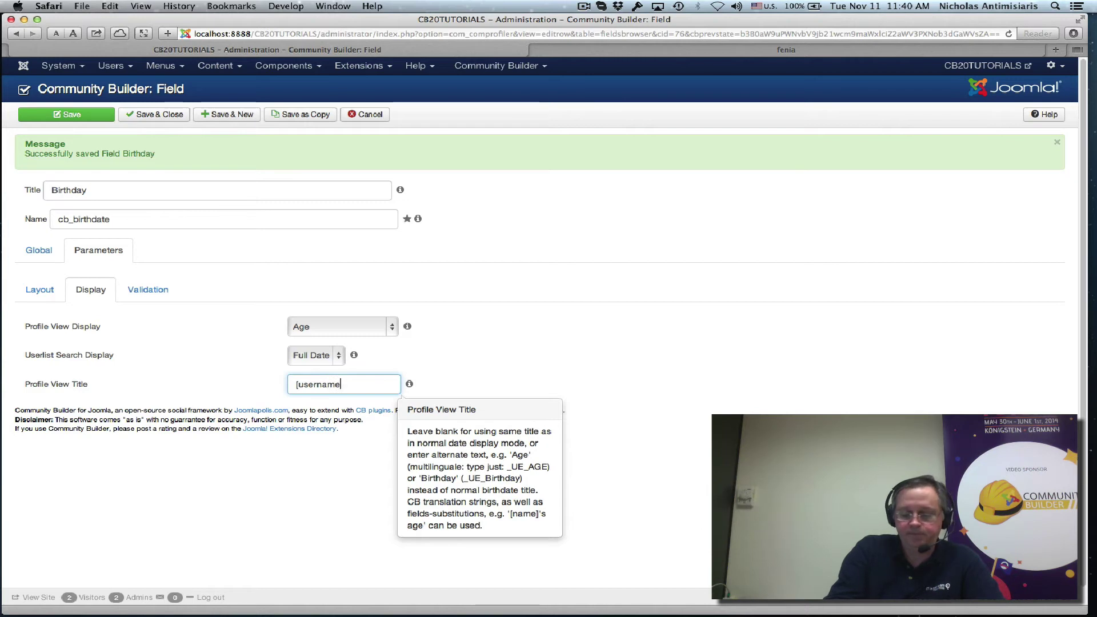
text(]'s aga)
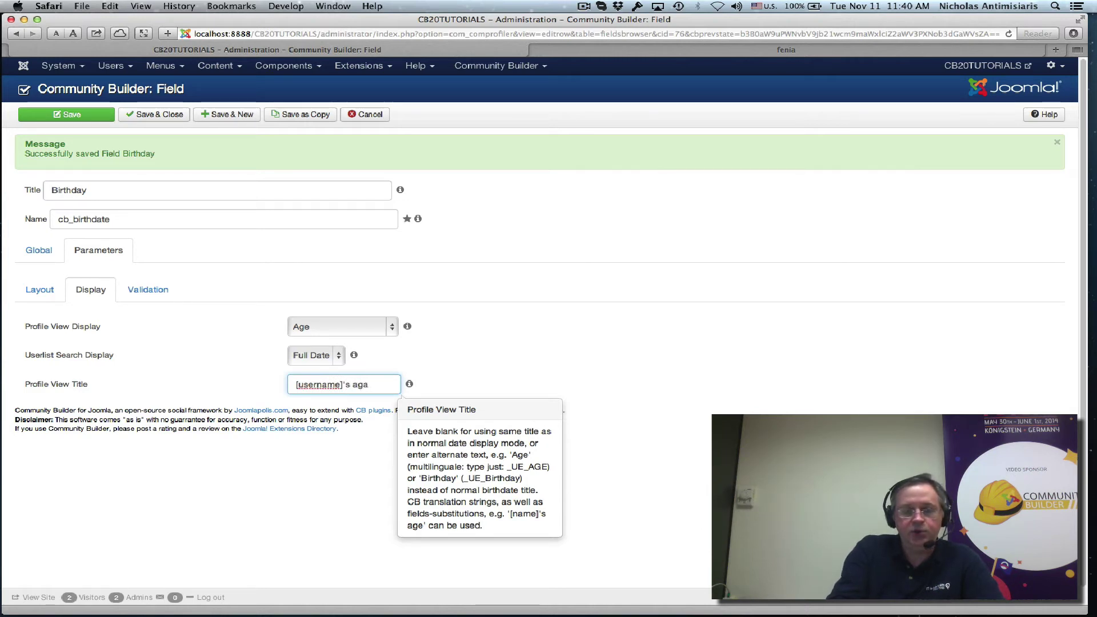
key(BackSpace)
text(e)
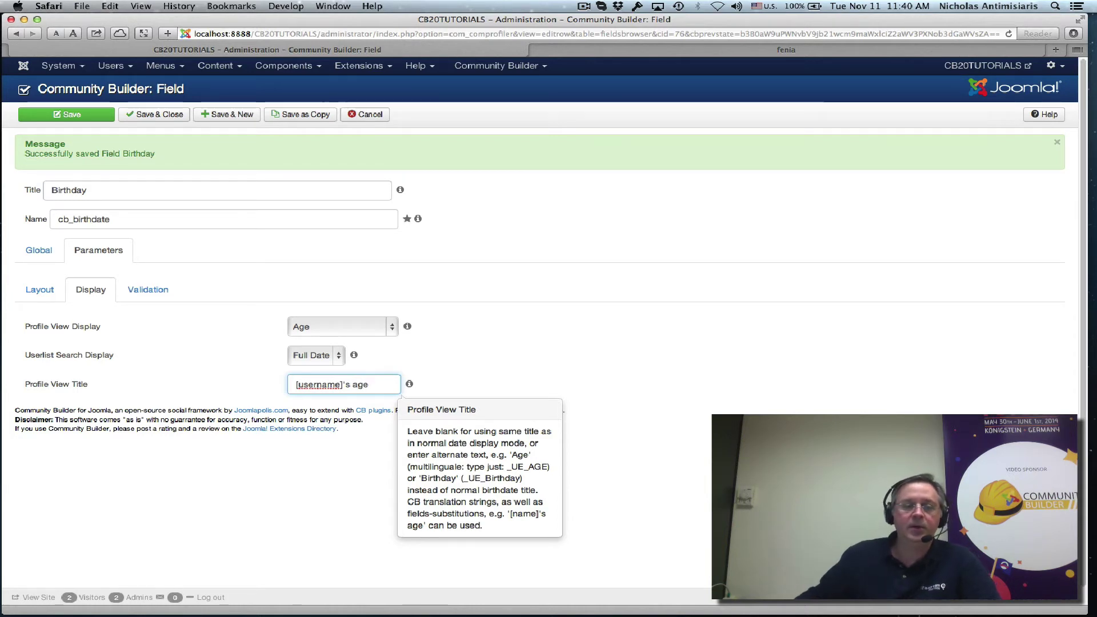
click(48, 115)
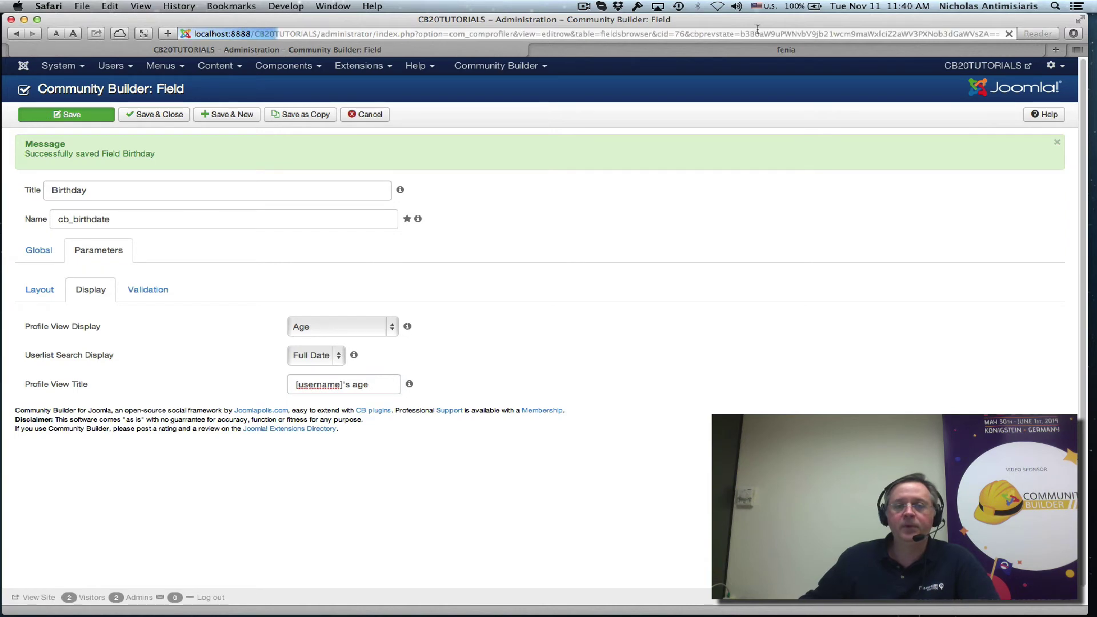
- Reload the front-end profile and check the age 24 under its new title
click(752, 51)
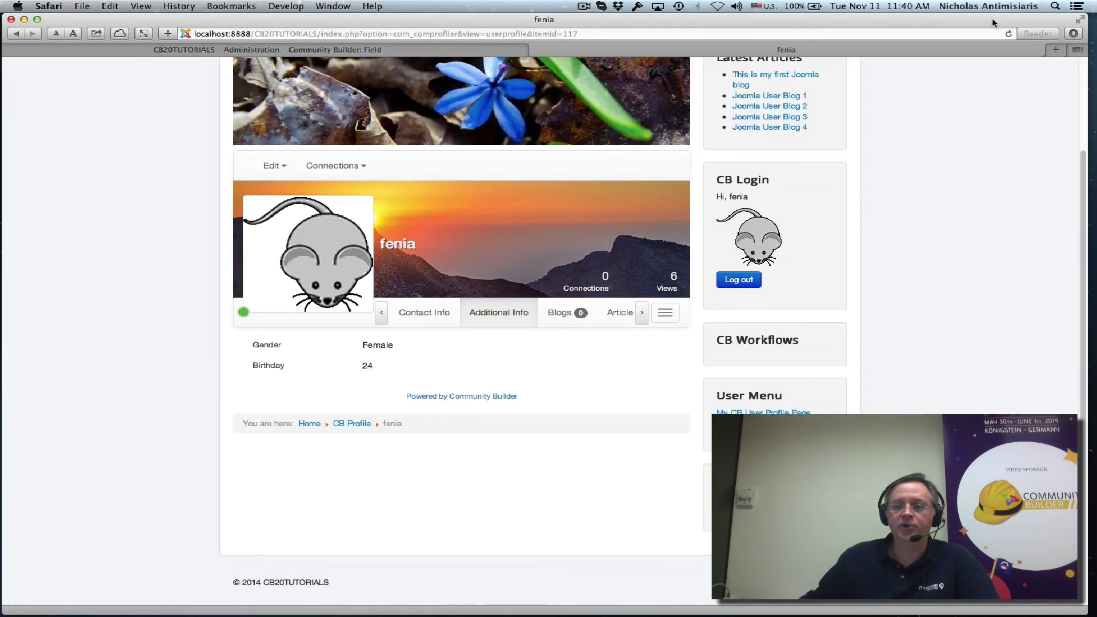
click(1008, 34)
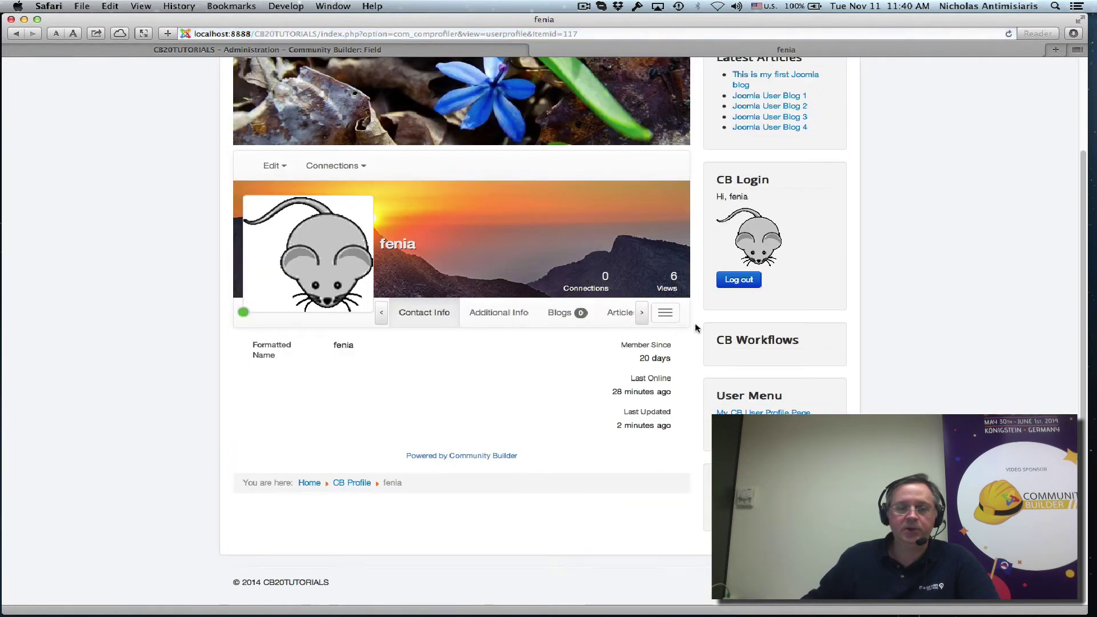
click(491, 318)
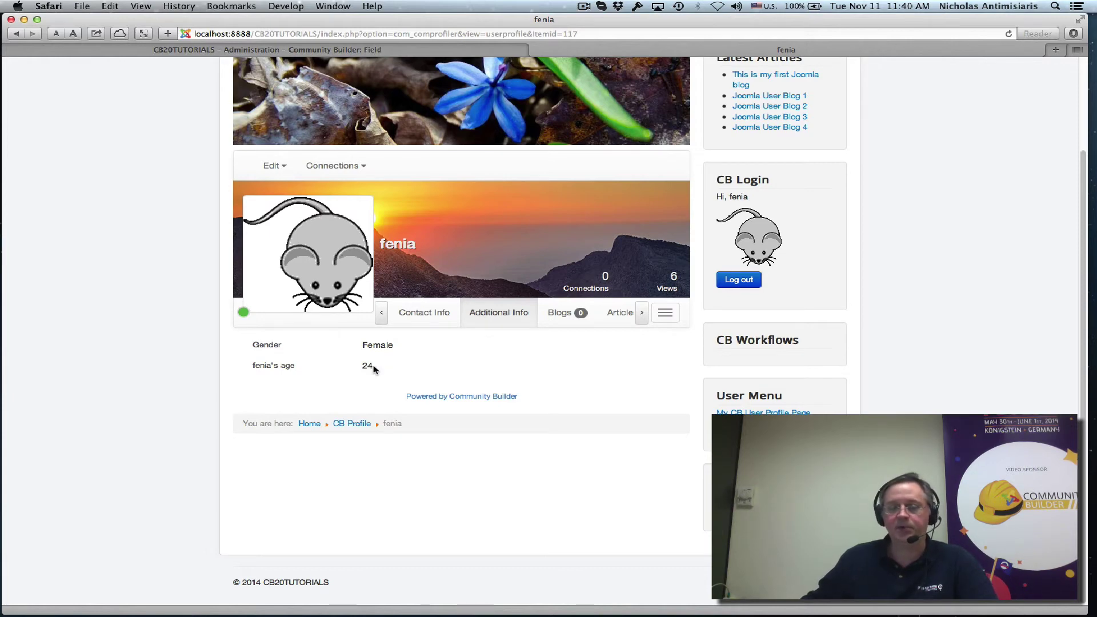
- Set the Birthday field's Profile Value Layout to "[value] years old" and save
click(349, 50)
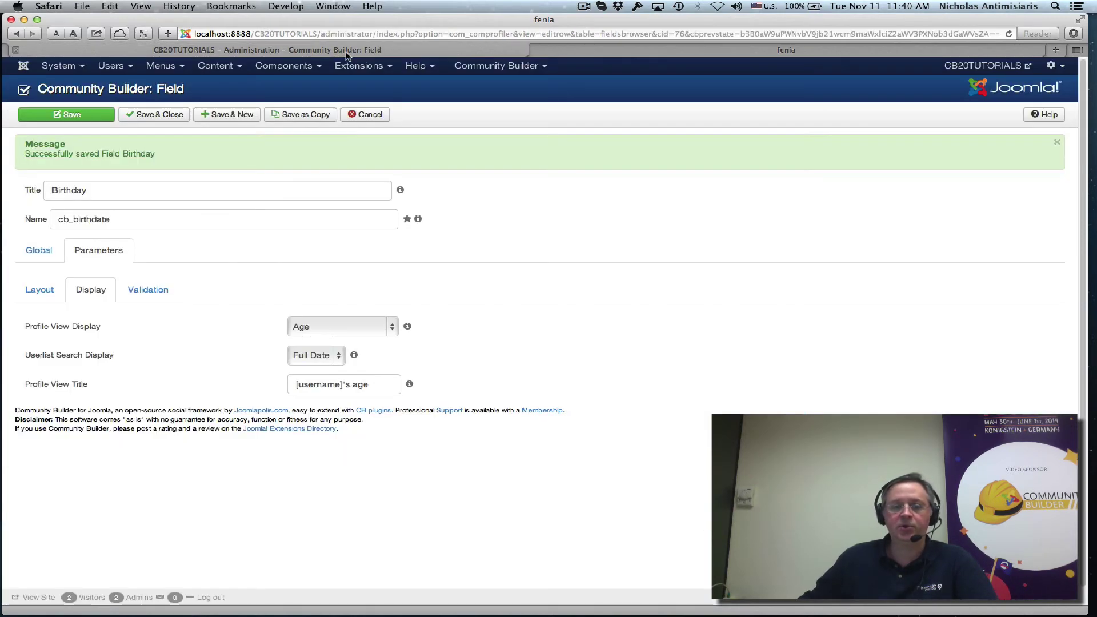
click(35, 294)
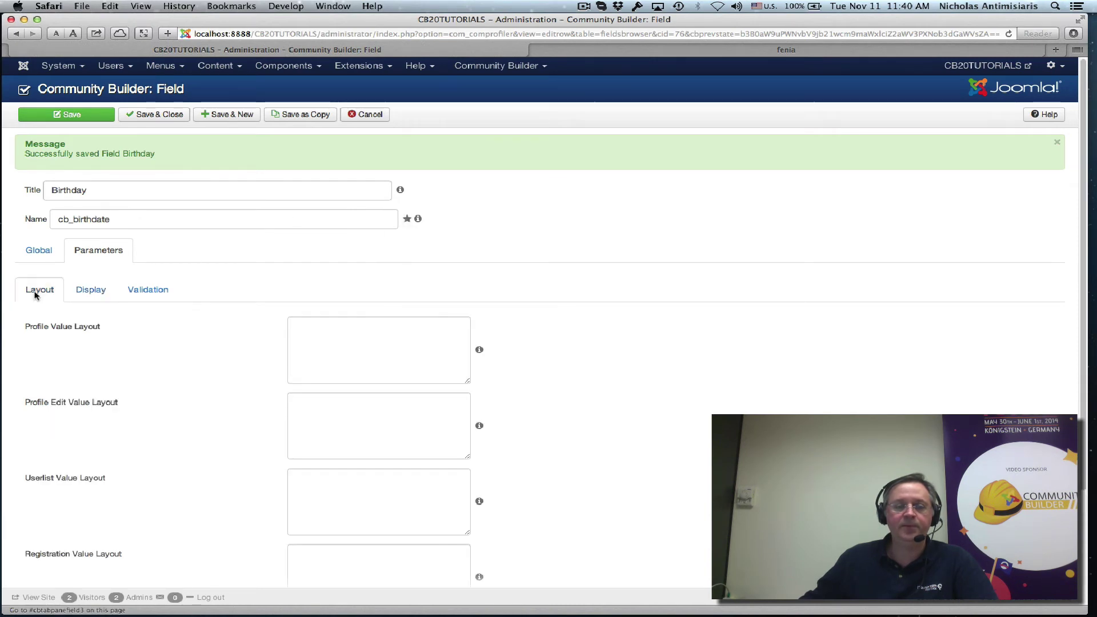
click(318, 326)
text([value)
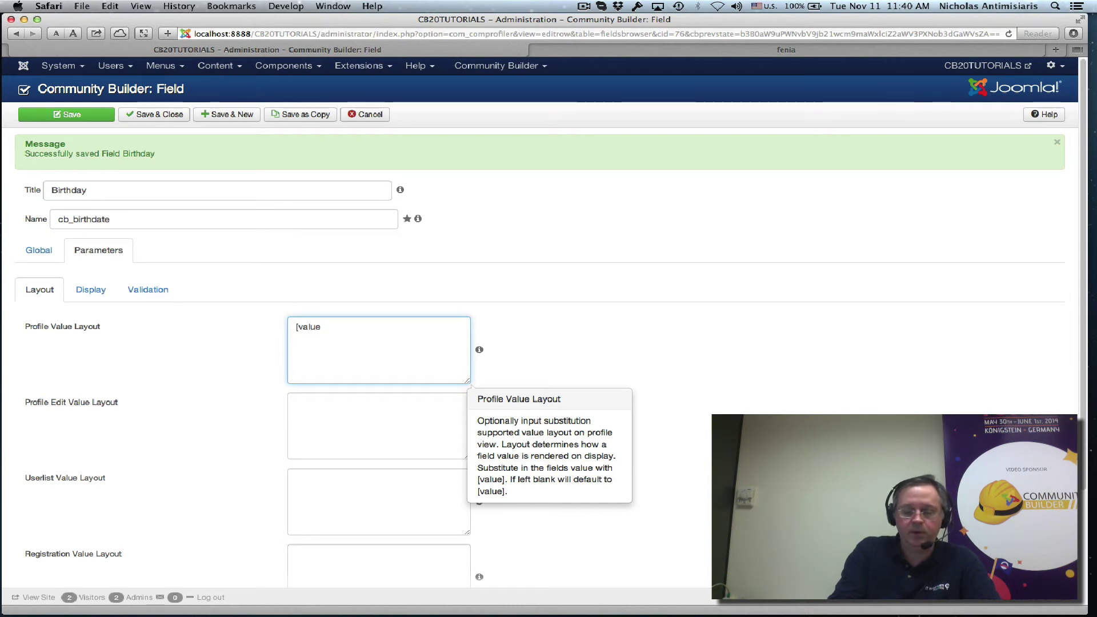
text(] years old)
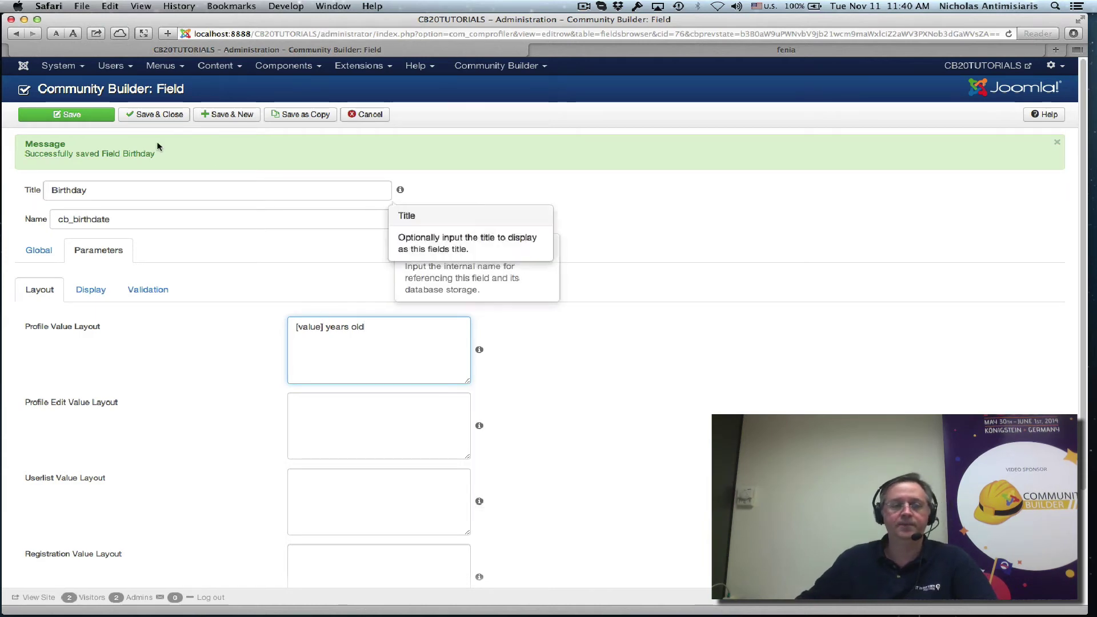
click(90, 117)
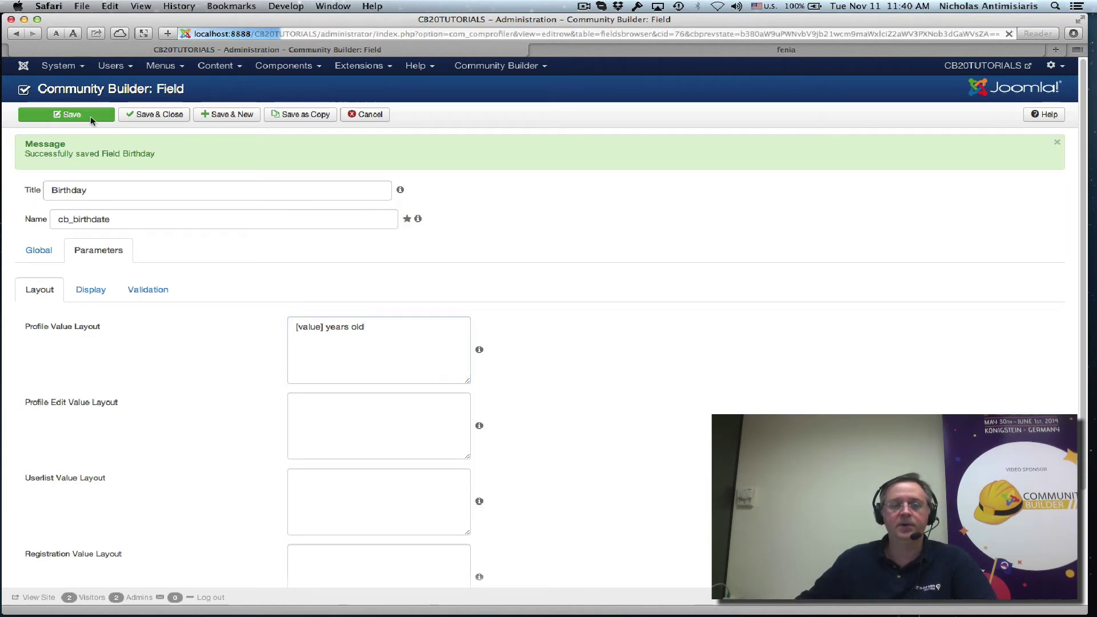
- Confirm the profile reads "24 years old", then return to the Birthday display settings
click(781, 49)
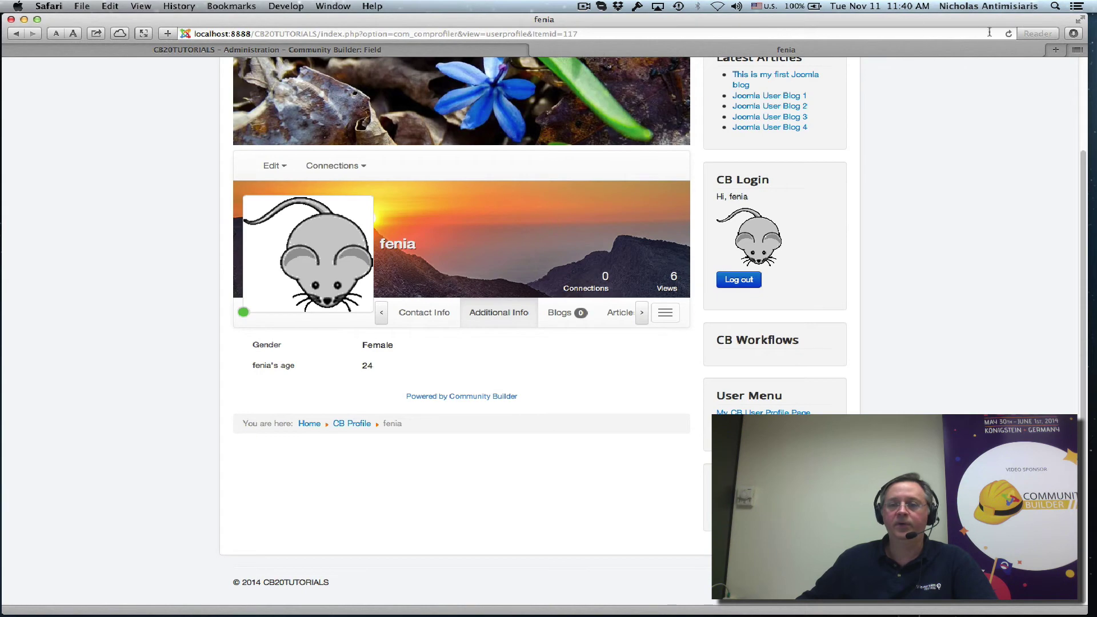
click(1008, 34)
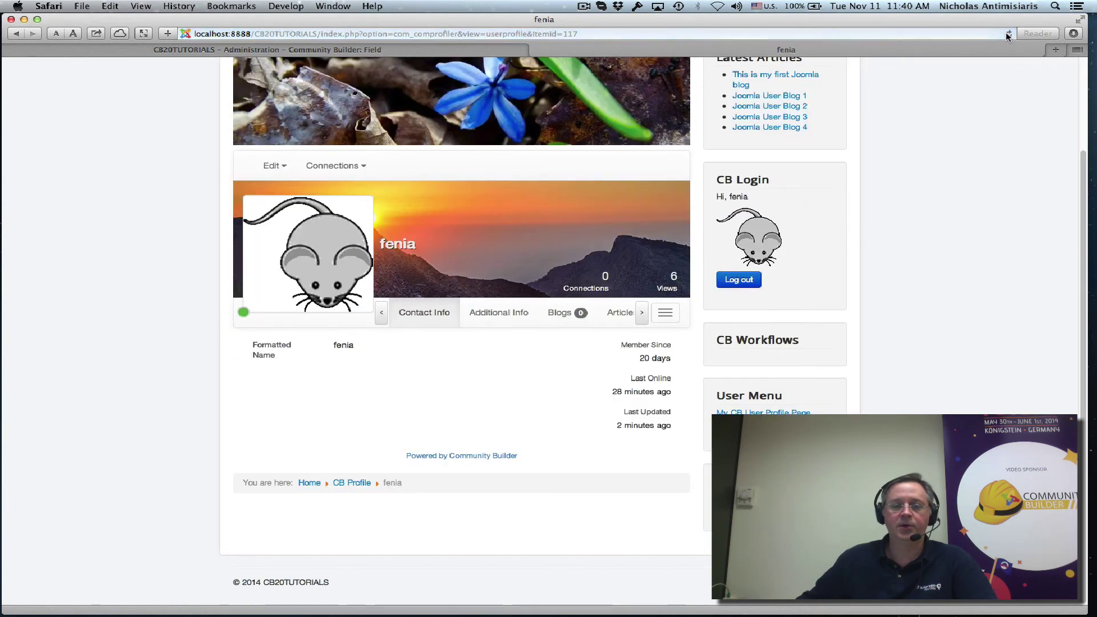
click(501, 320)
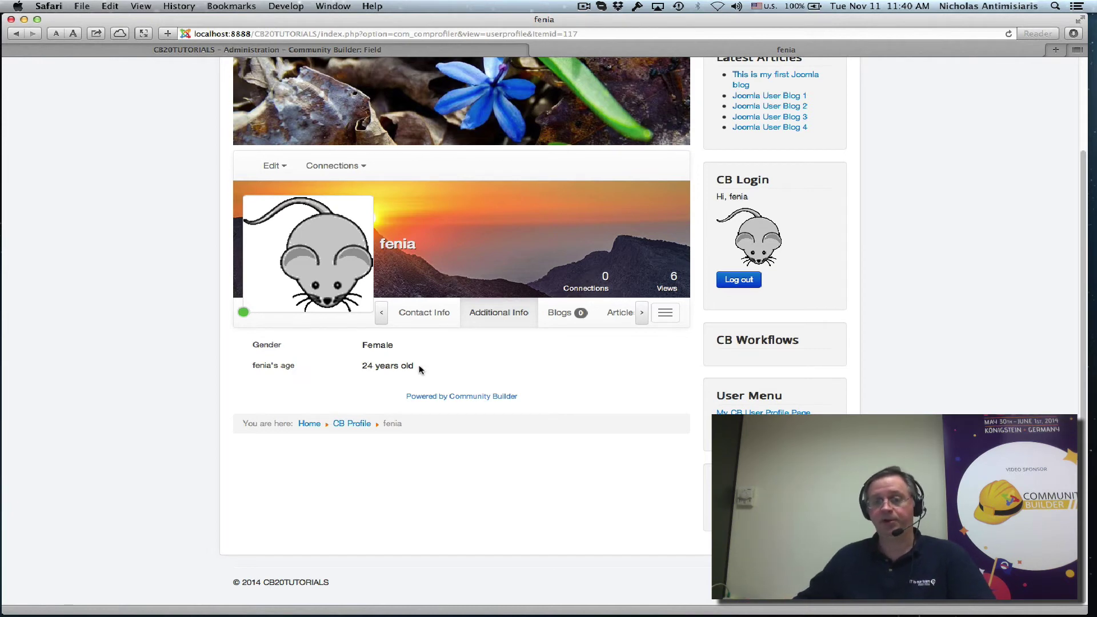
click(279, 54)
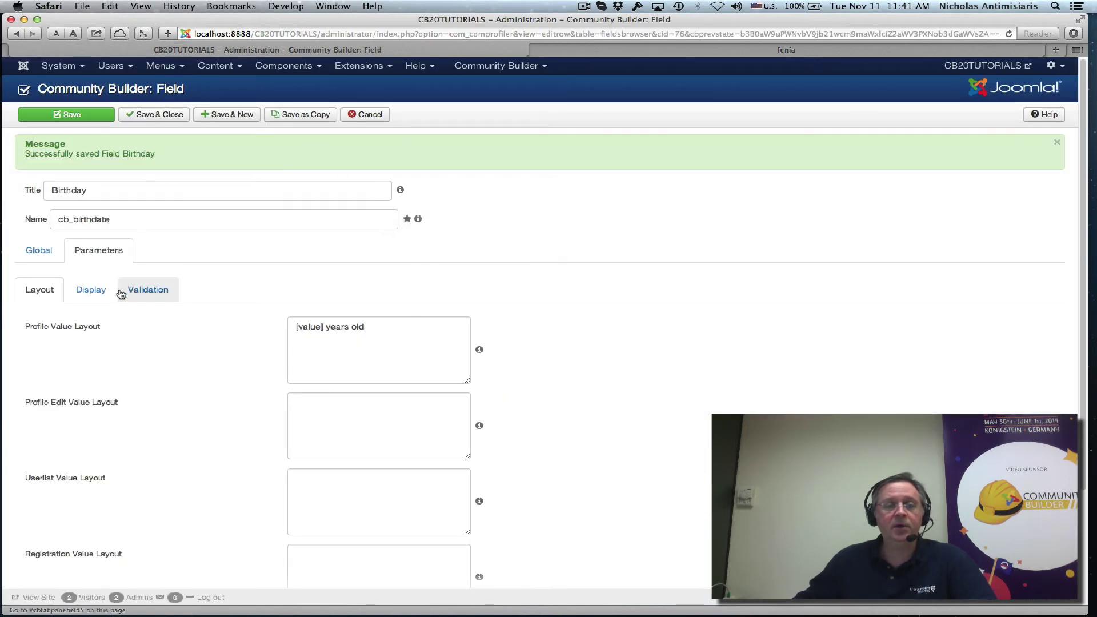
click(90, 289)
click(342, 330)
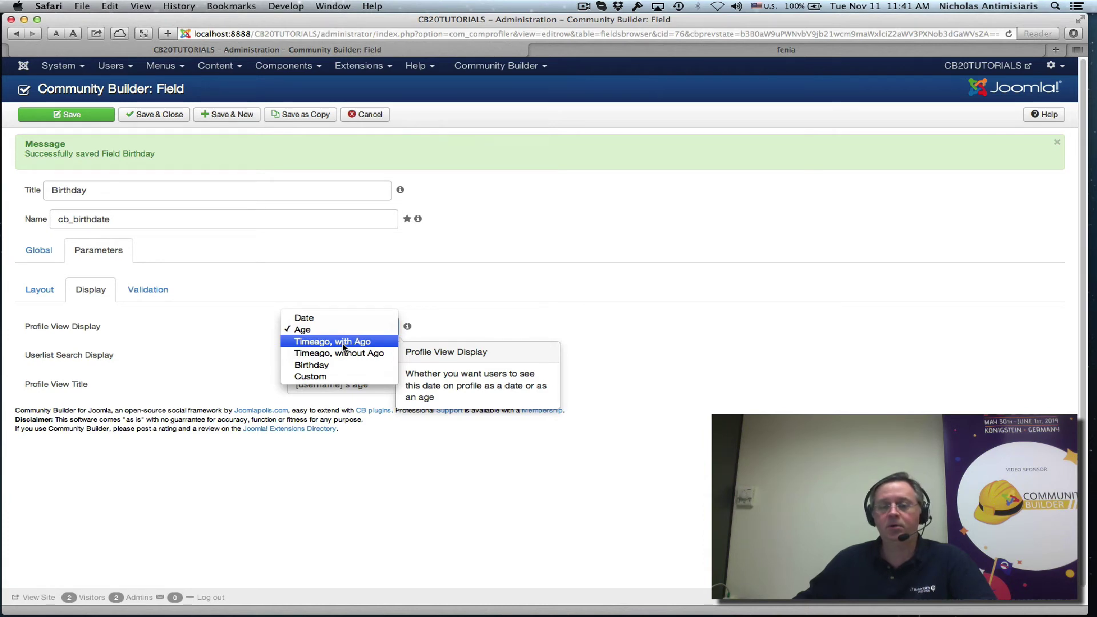
- Set Profile View Display to 'Timeago, with Ago', clear the title and value layout, and save
click(343, 342)
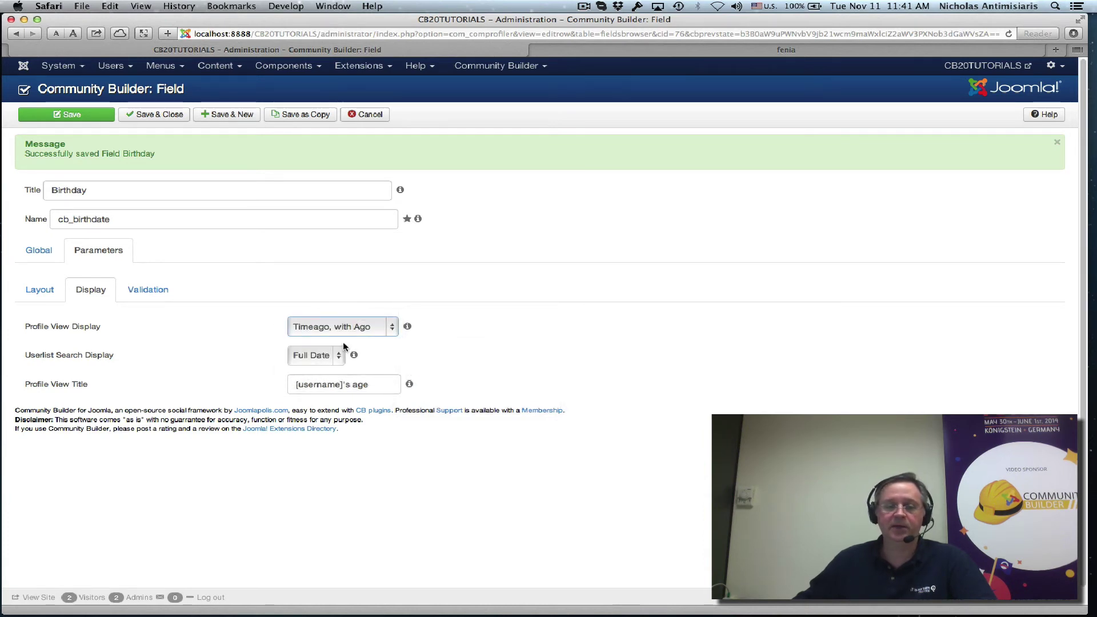
click(371, 387)
drag(371, 387, 257, 386)
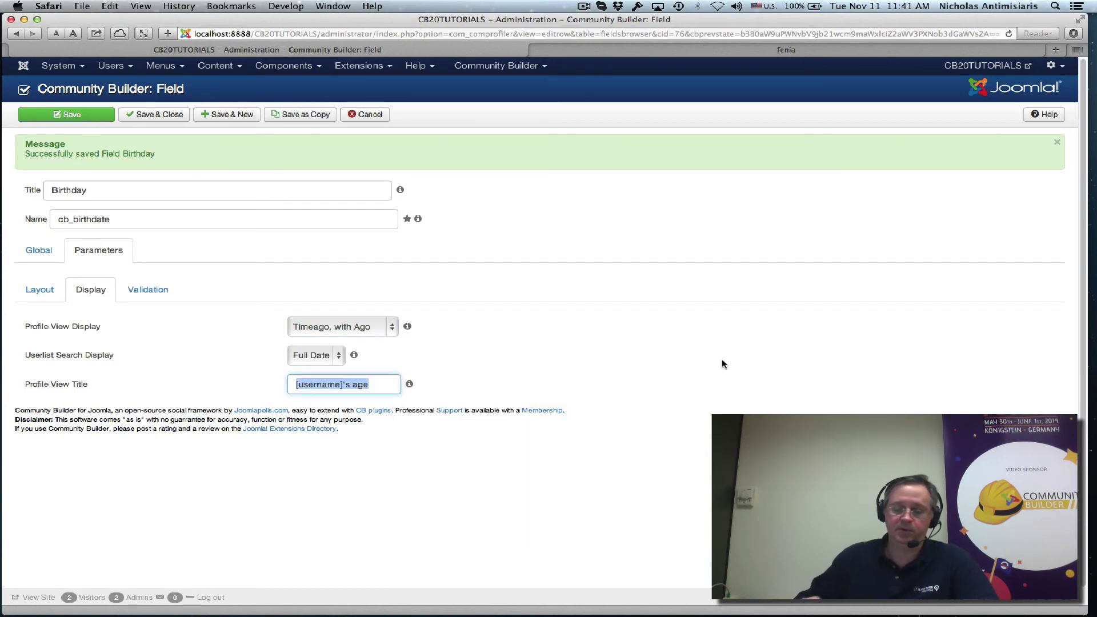
key(BackSpace)
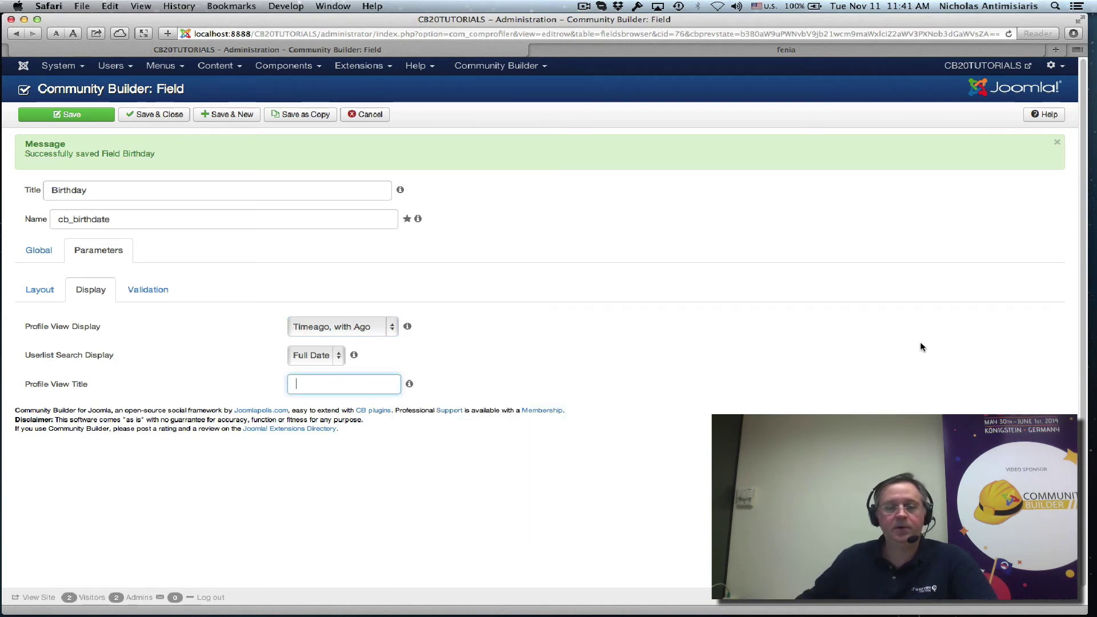
click(816, 360)
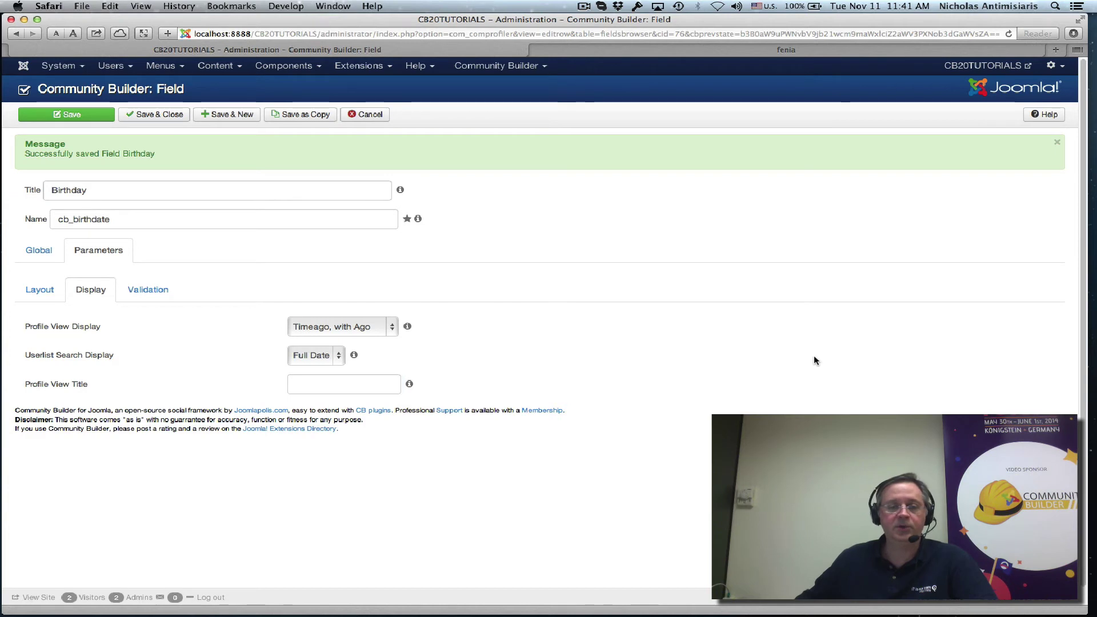
click(53, 293)
click(368, 327)
key(super+a)
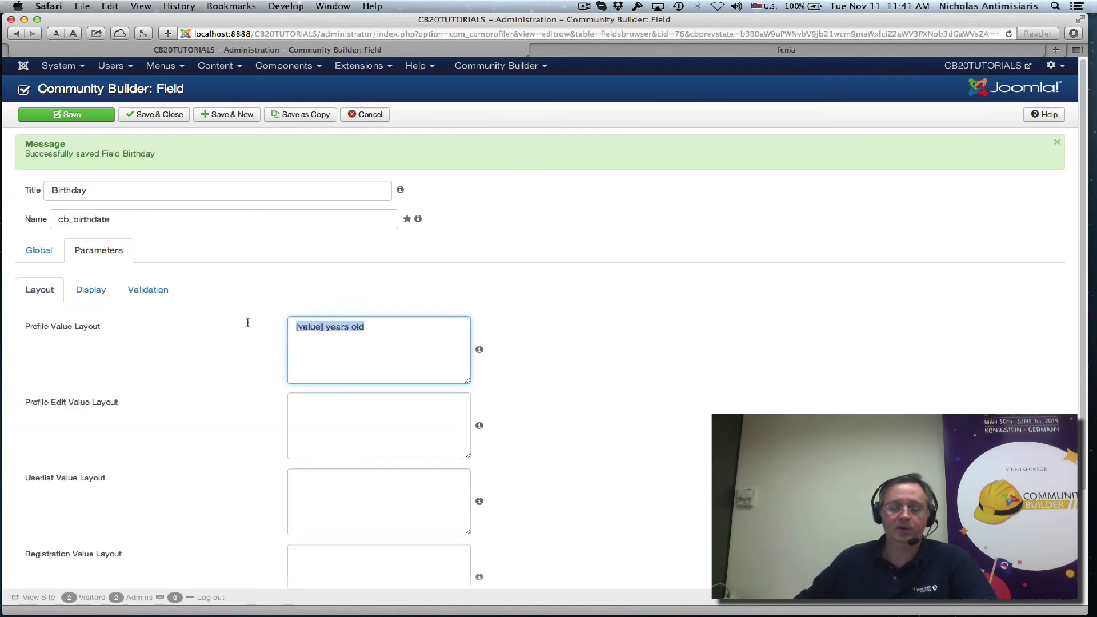
key(BackSpace)
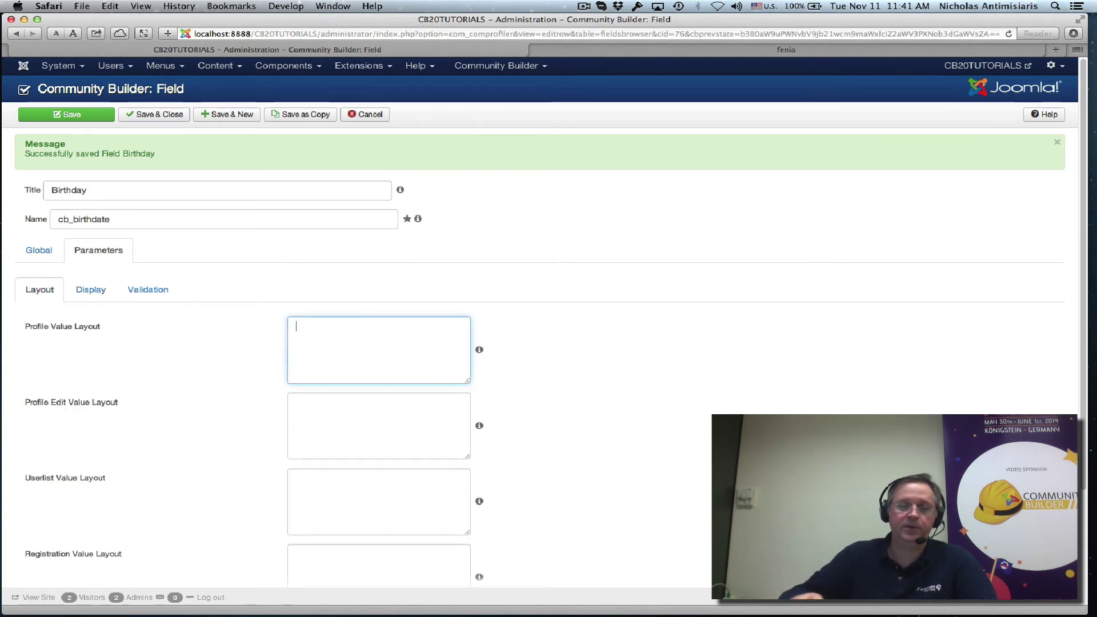
click(87, 117)
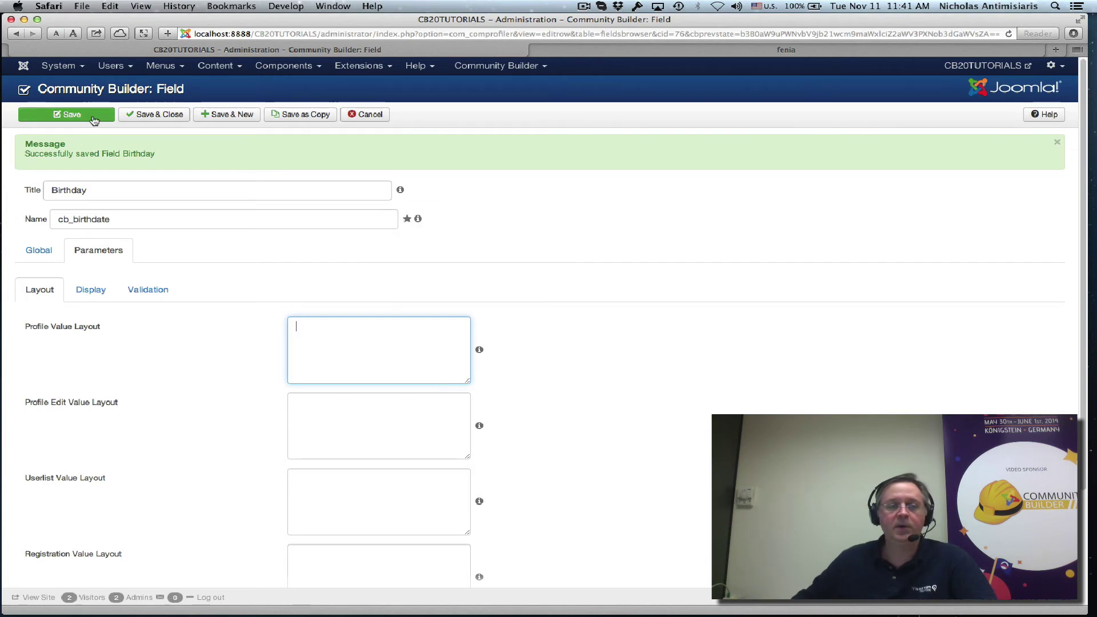
- Reload the profile to confirm the birthday reads "24 years ago", then return to admin
click(721, 49)
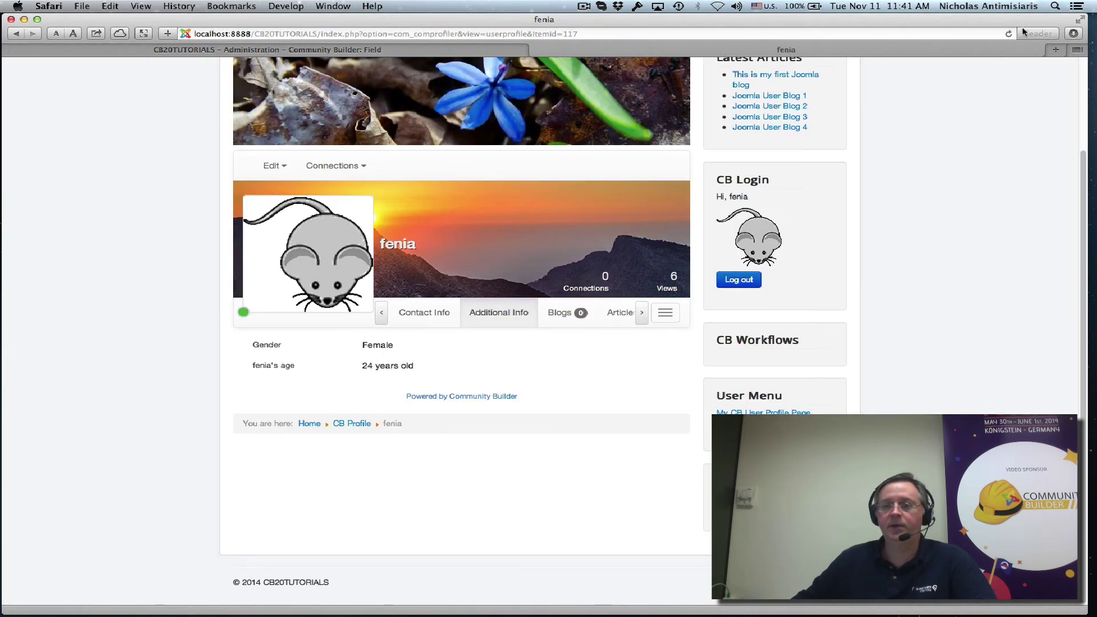
click(1009, 34)
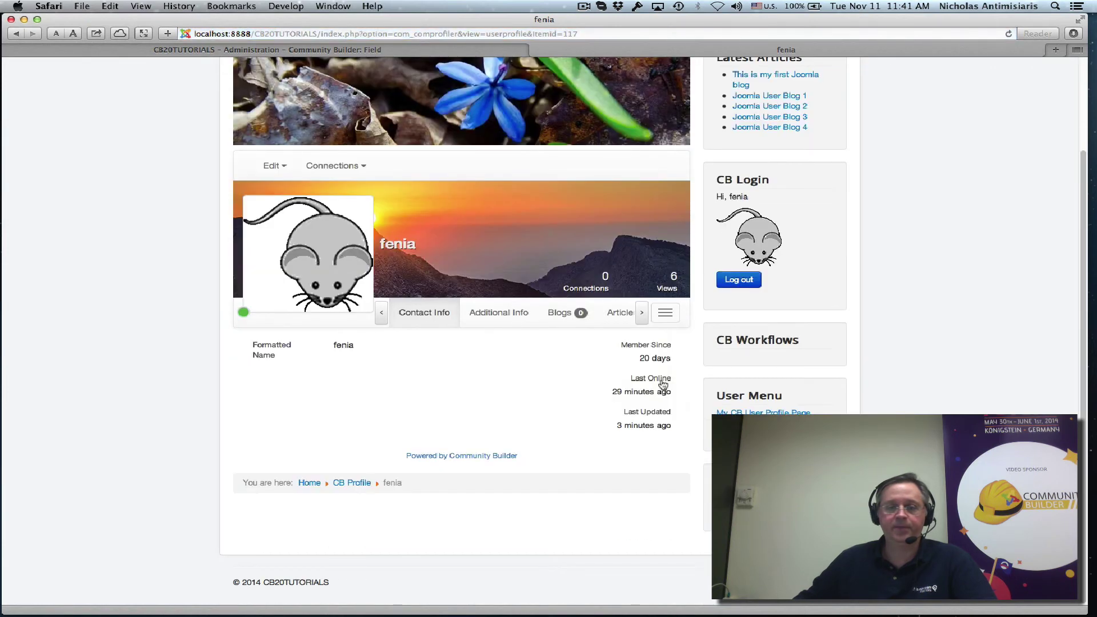
click(508, 318)
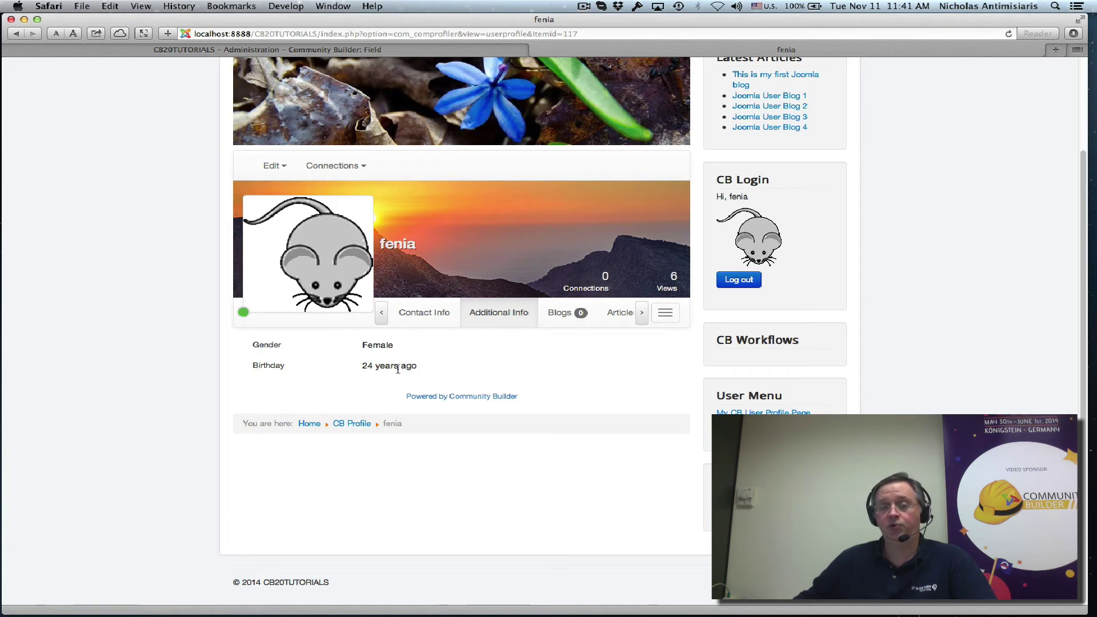
click(199, 50)
- Set the Birthday field's Profile View Title to "[username] was born" and save
click(102, 291)
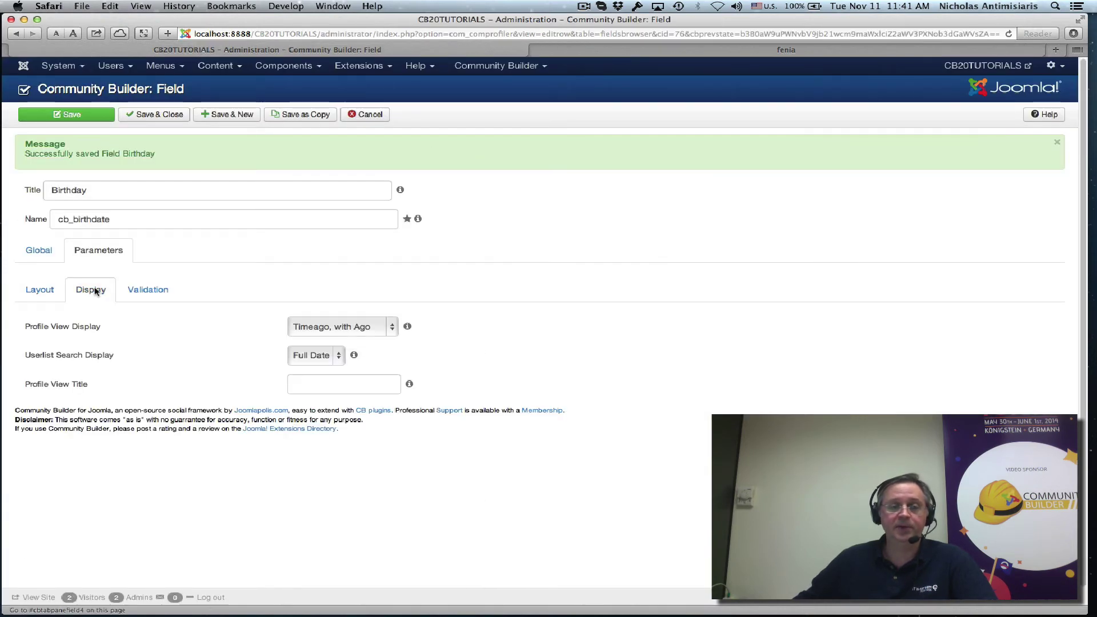
click(370, 387)
text([username])
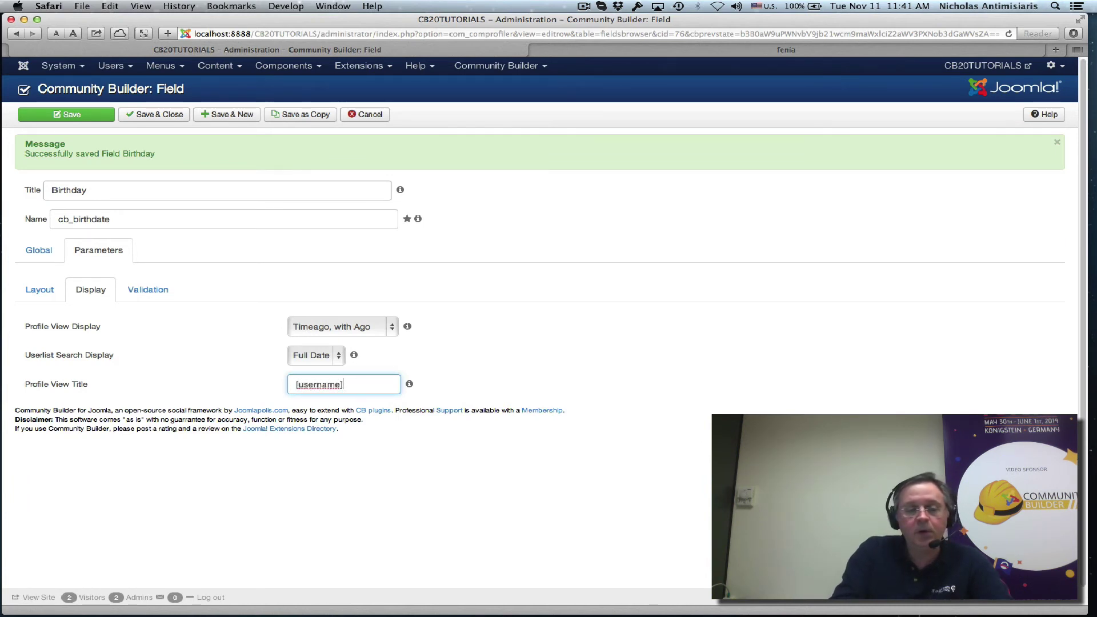
text( was )
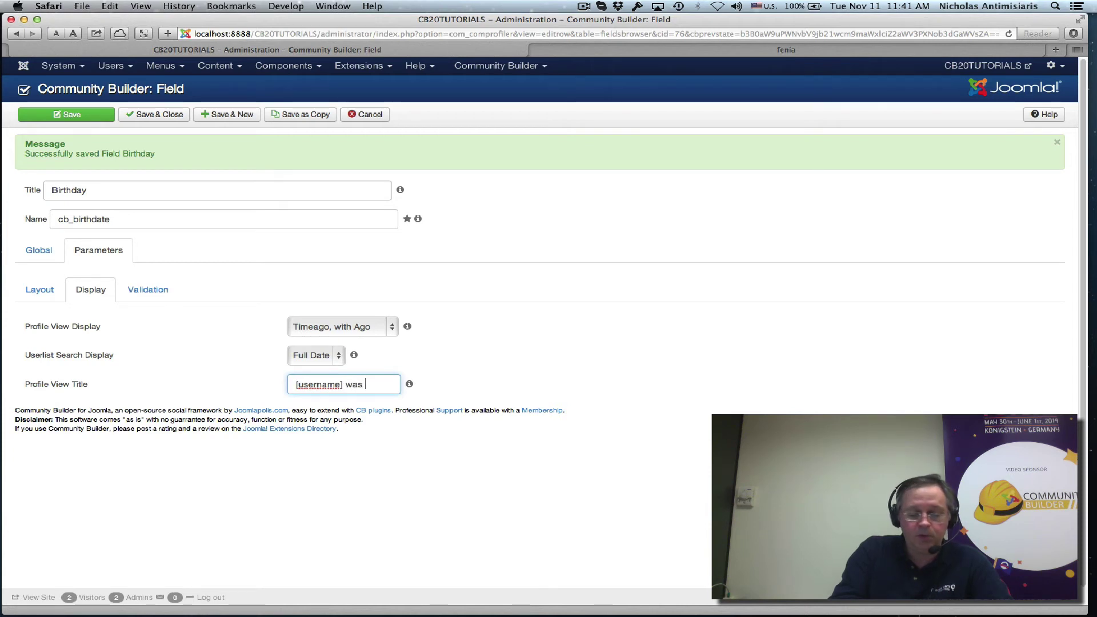
text(born)
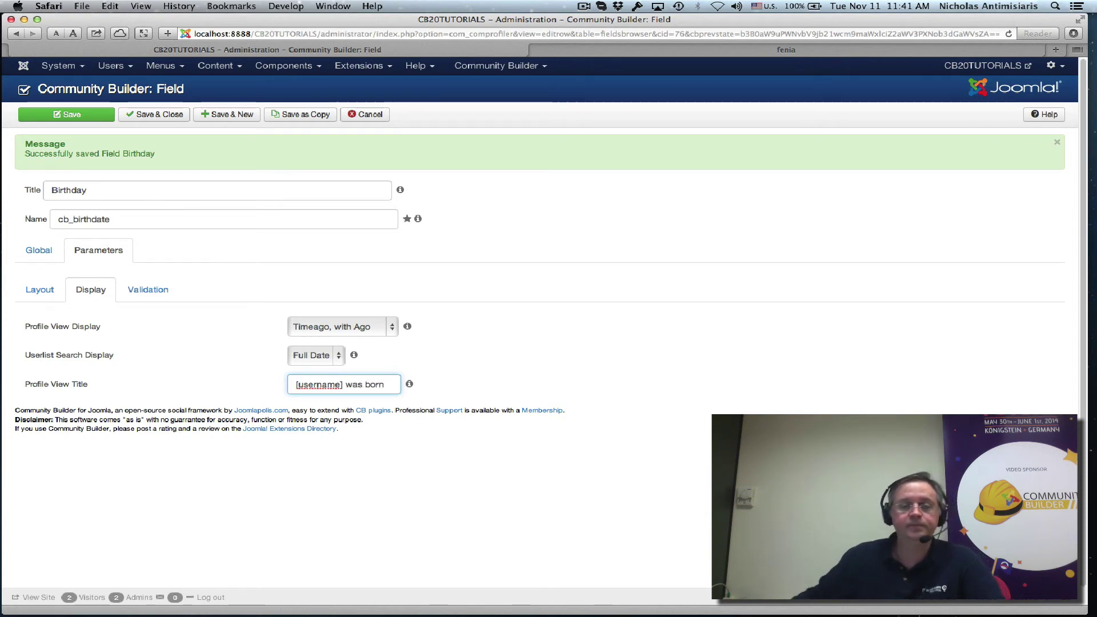
click(102, 117)
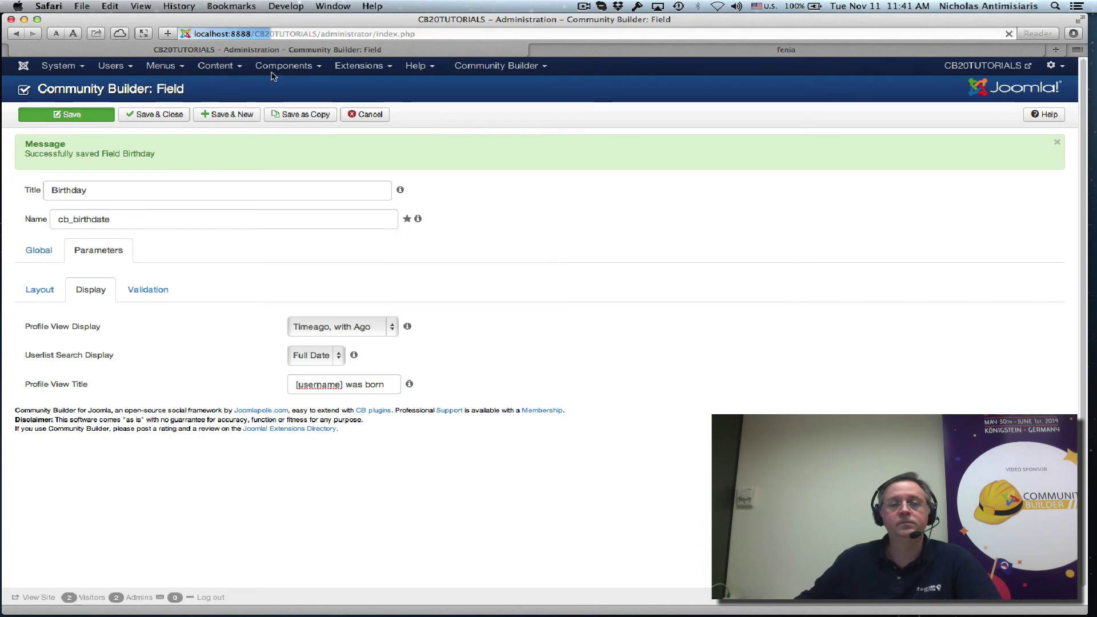
- Reload the profile to confirm it reads "…was born 24 years ago", then return to admin
click(686, 49)
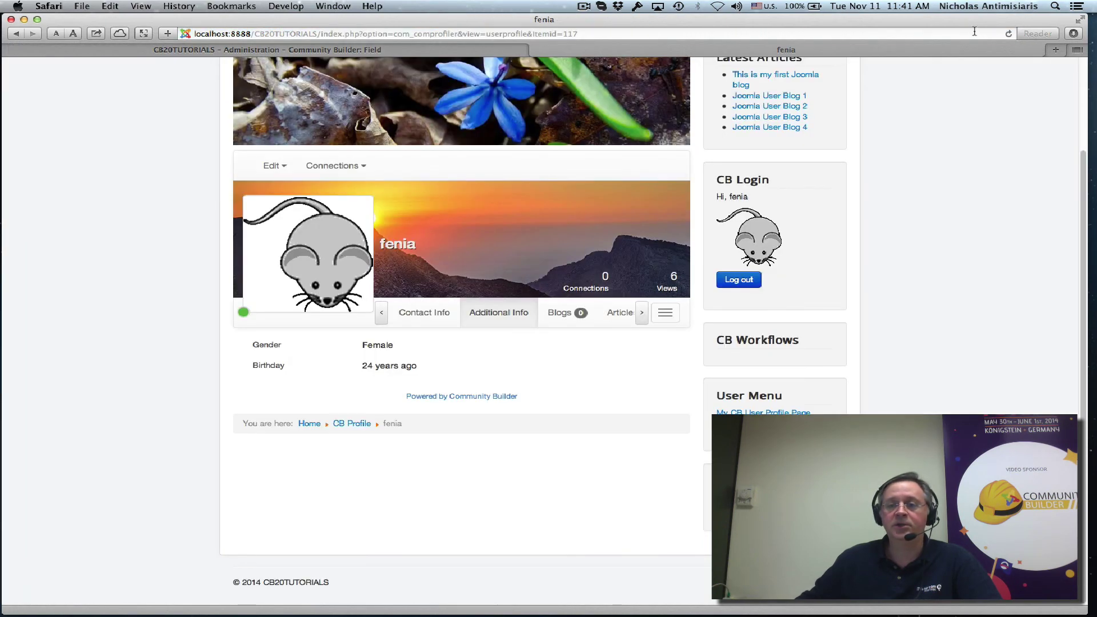
click(1009, 34)
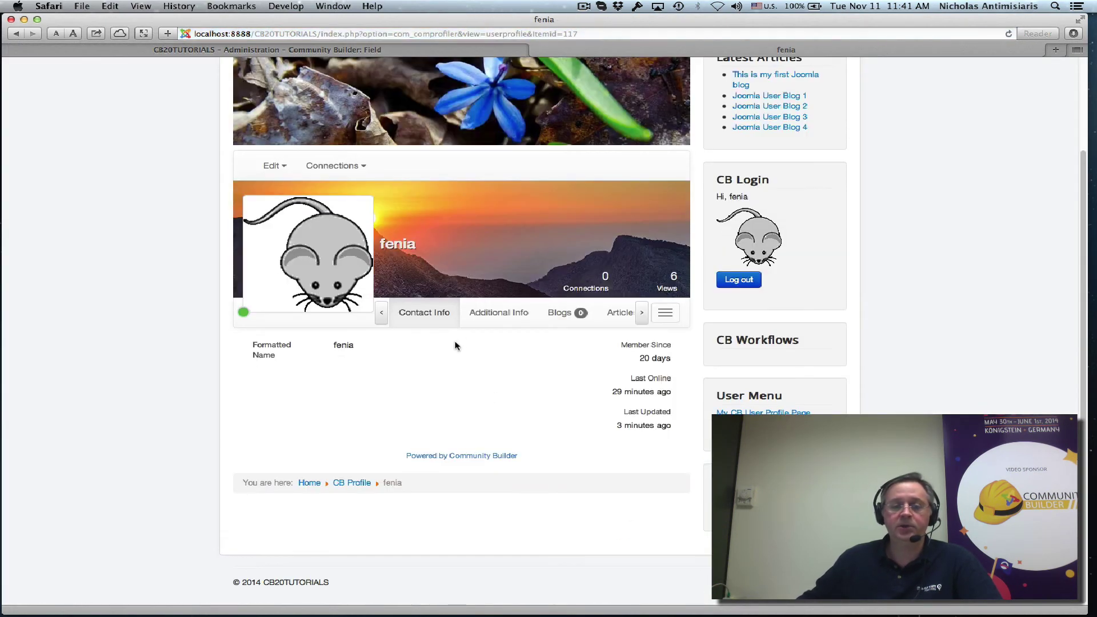
click(503, 315)
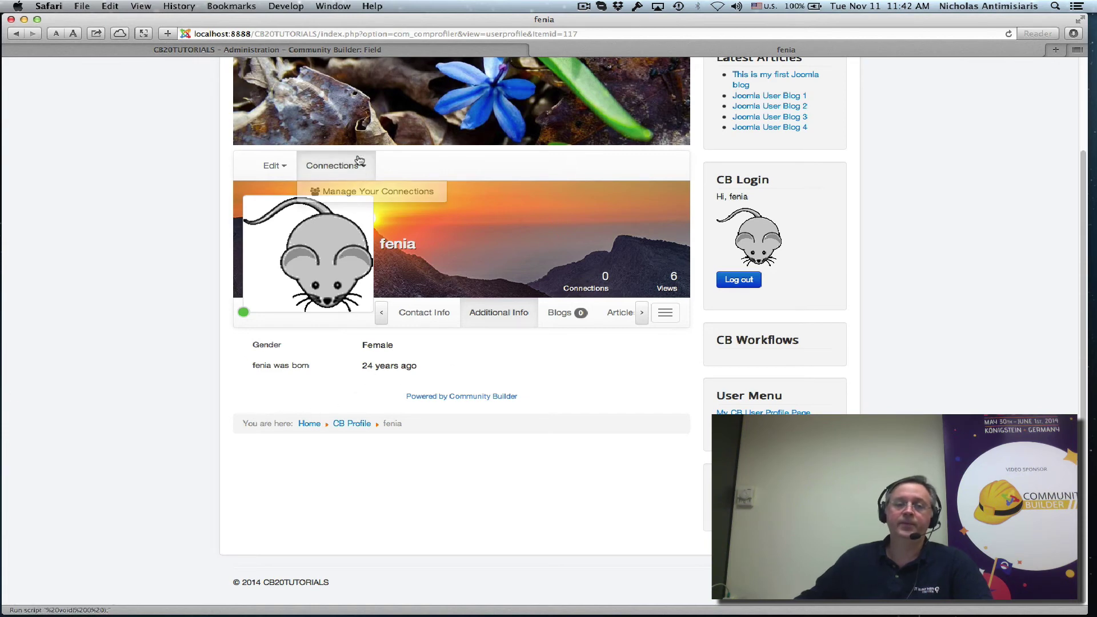
click(301, 51)
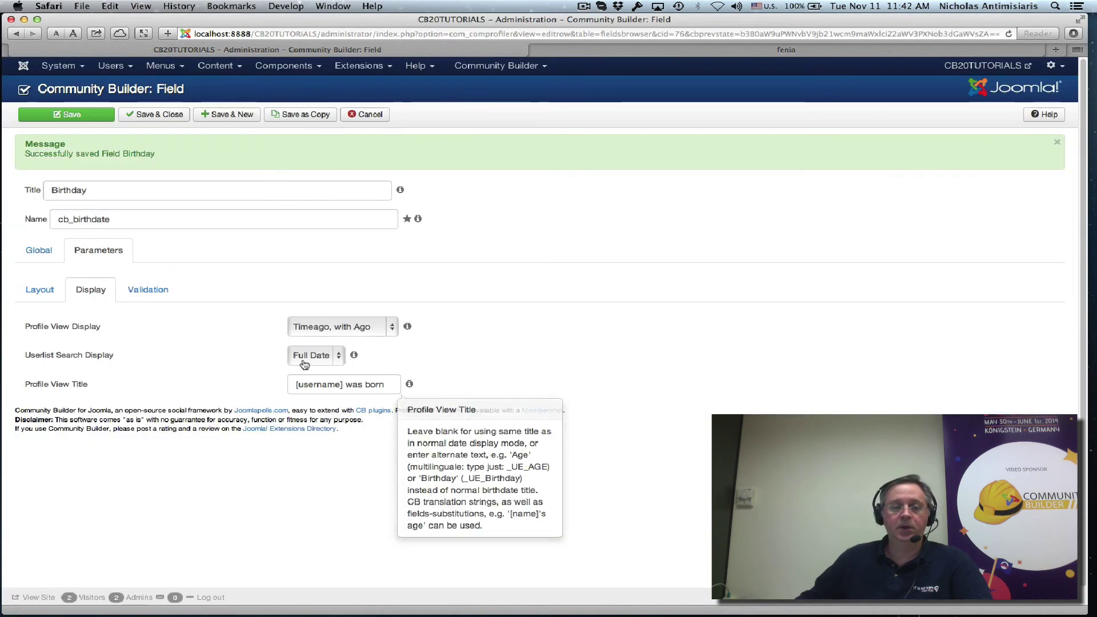
- Switch the display to 'Timeago, without Ago', save, and confirm the profile reads "24 years"
click(375, 326)
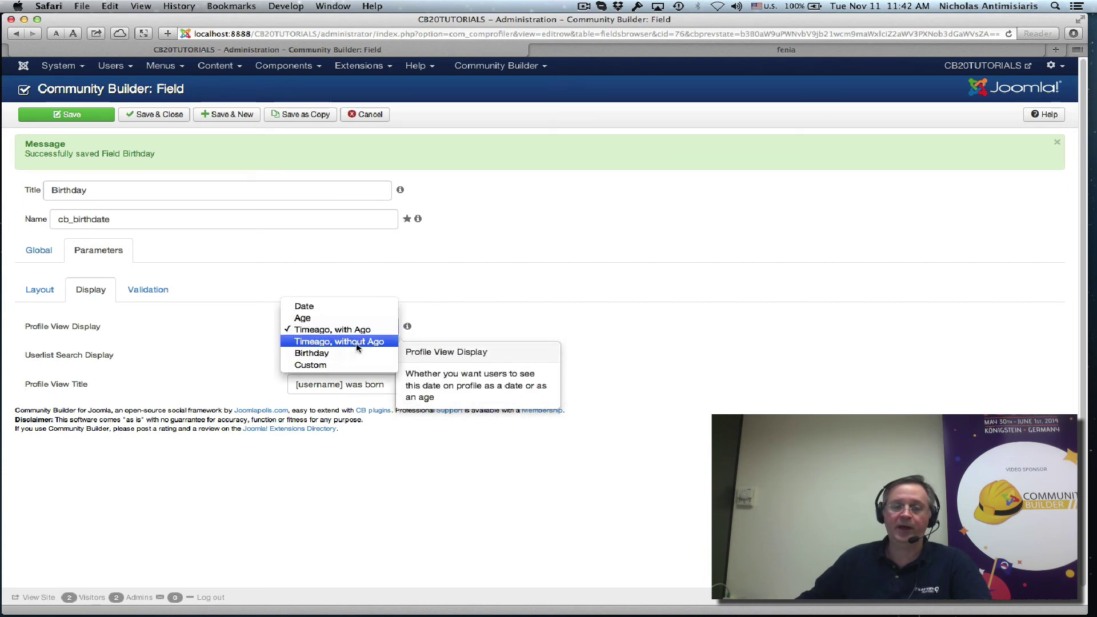
click(355, 343)
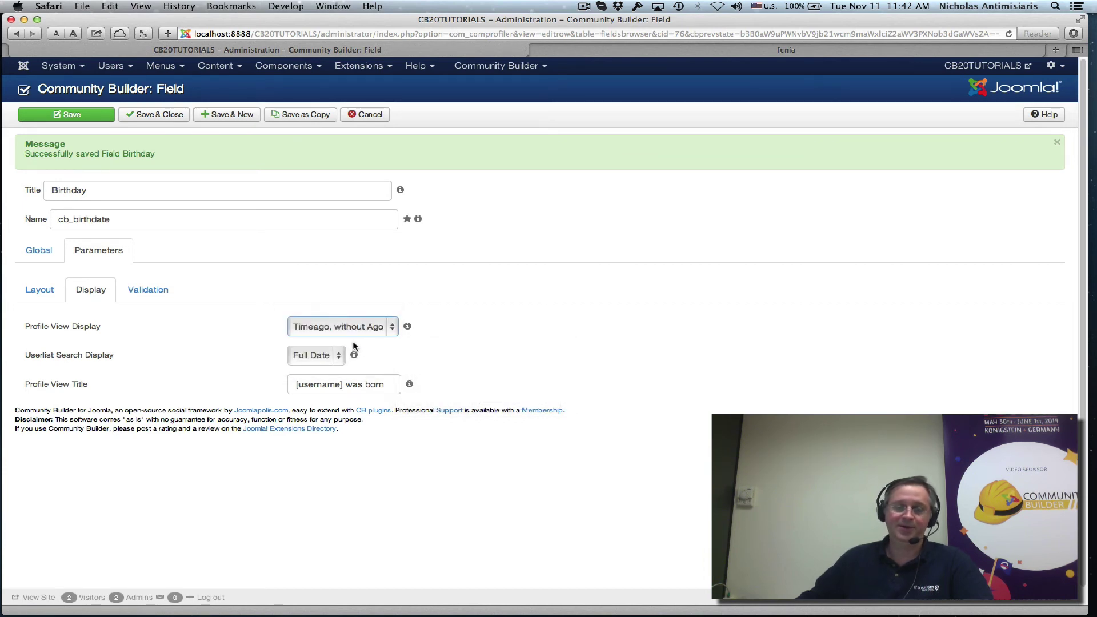
click(68, 114)
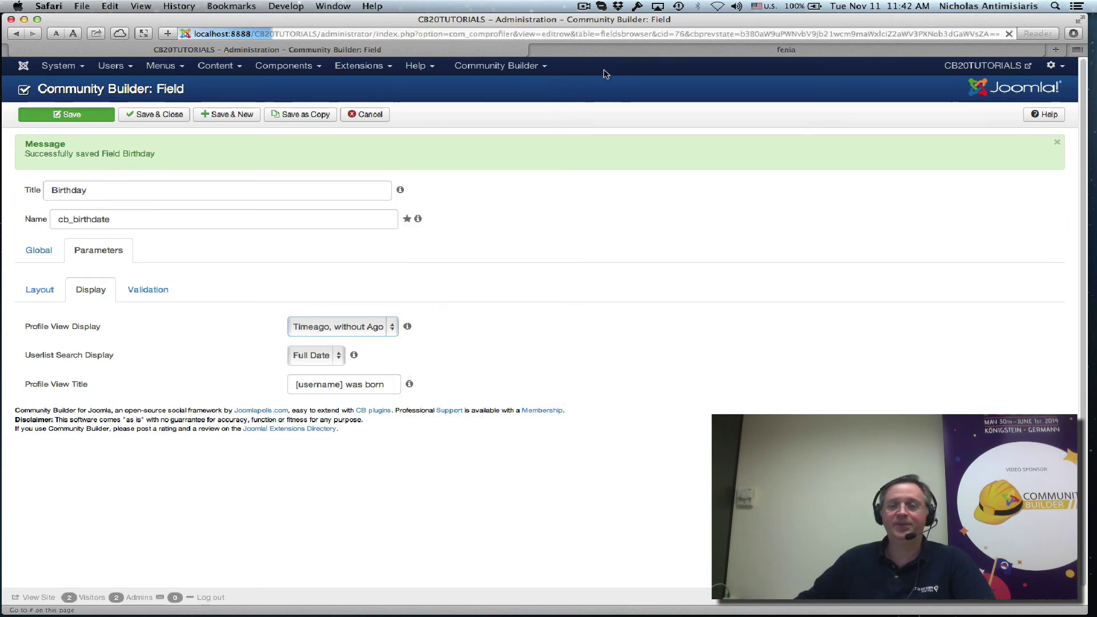
click(608, 50)
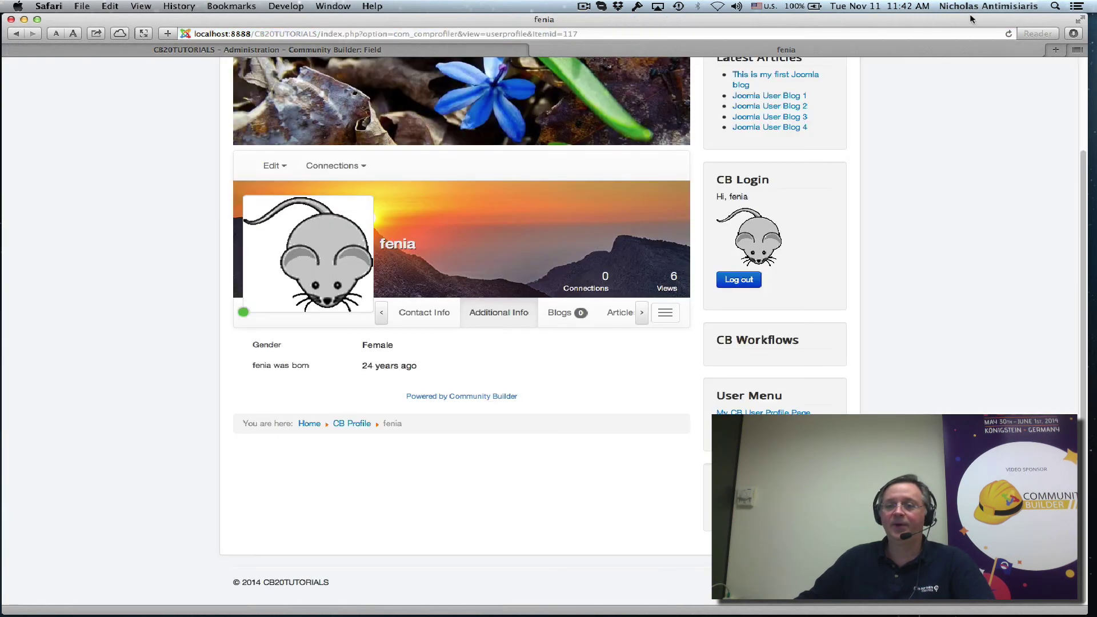
click(1009, 35)
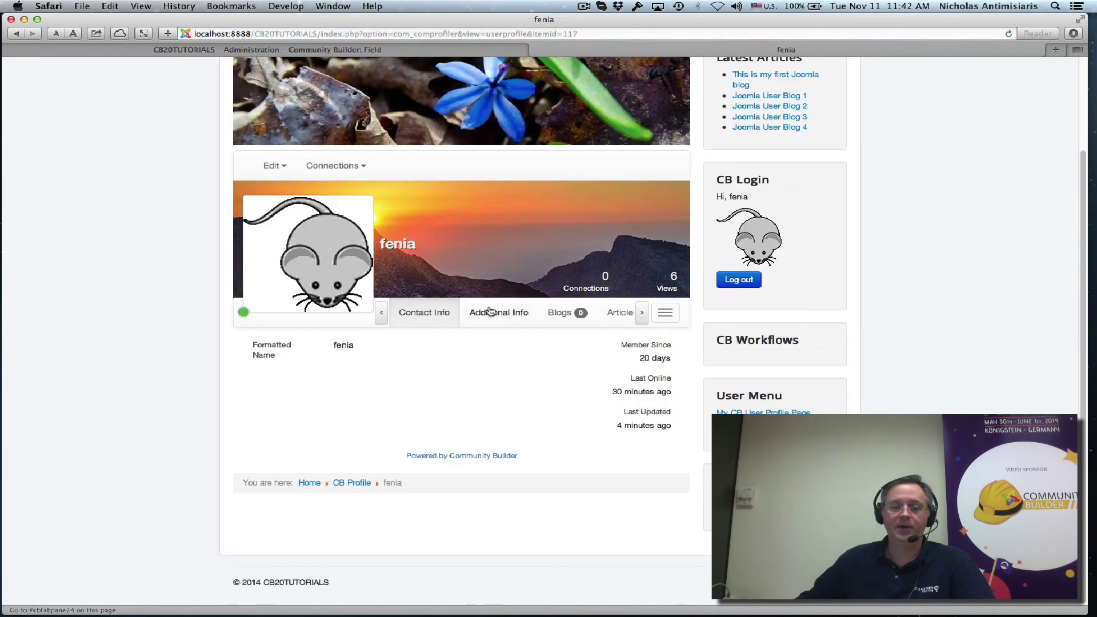
click(489, 311)
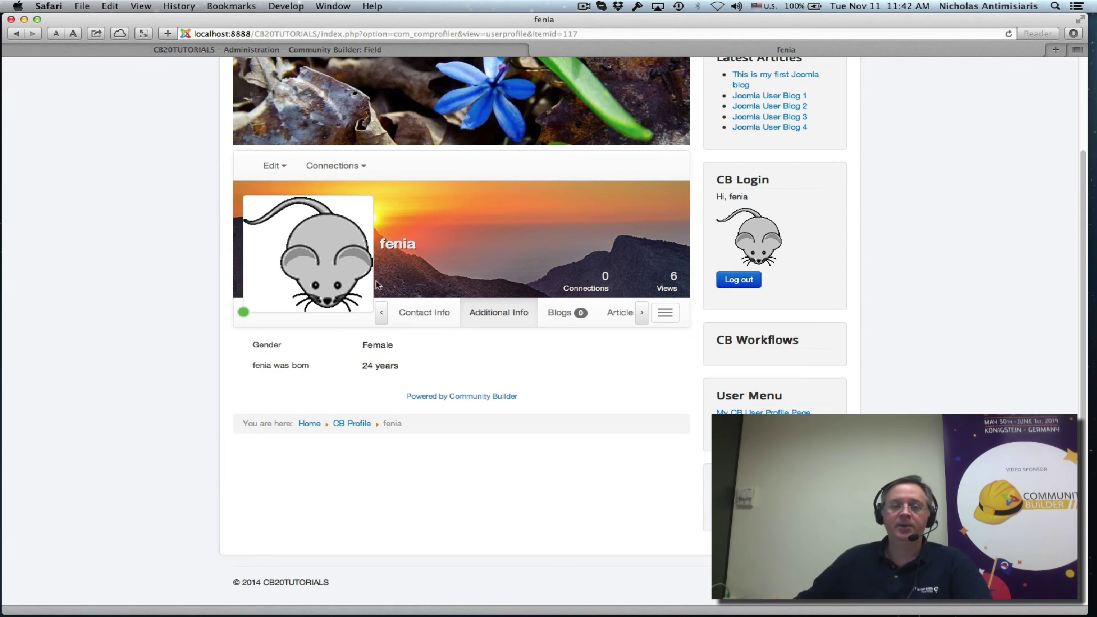
- Set the Birthday field's profile display to Birthday with an empty Profile View Title and save
click(224, 49)
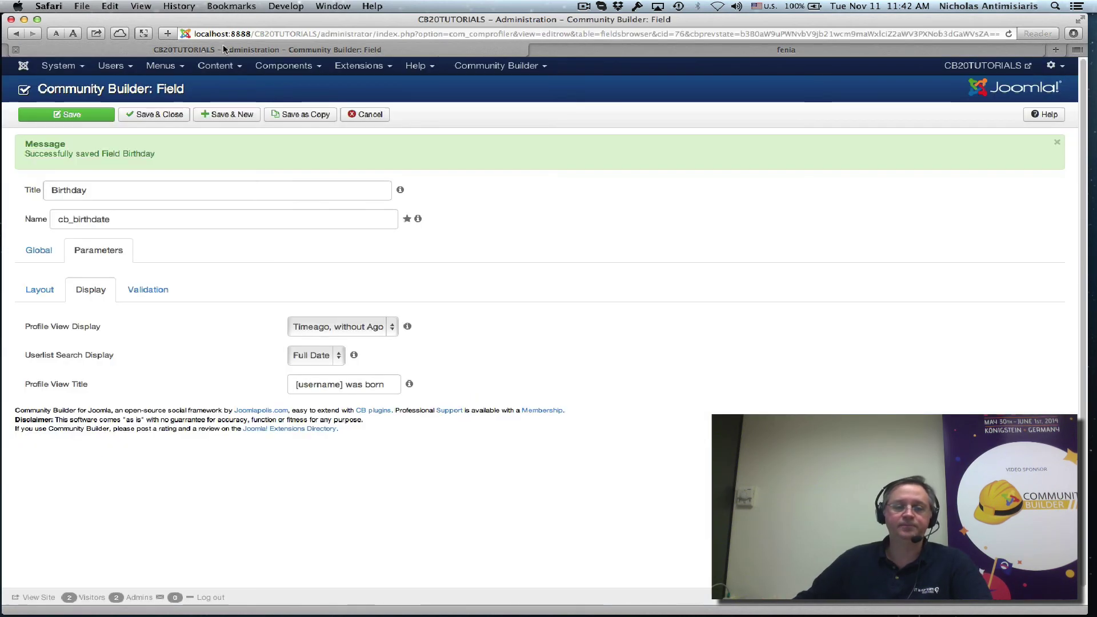
click(358, 335)
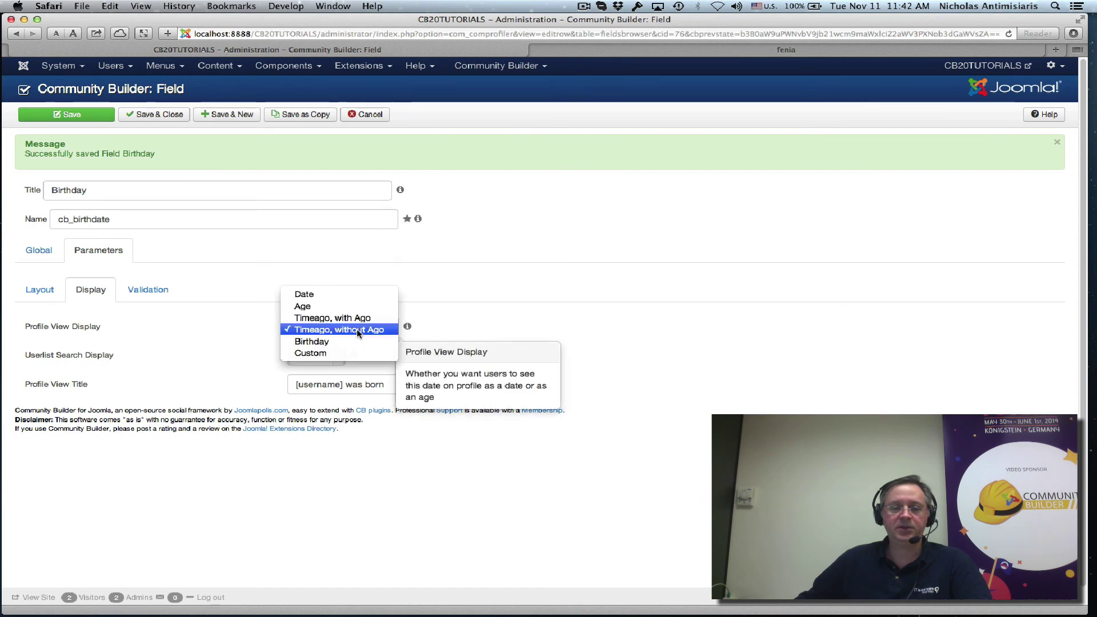
click(336, 343)
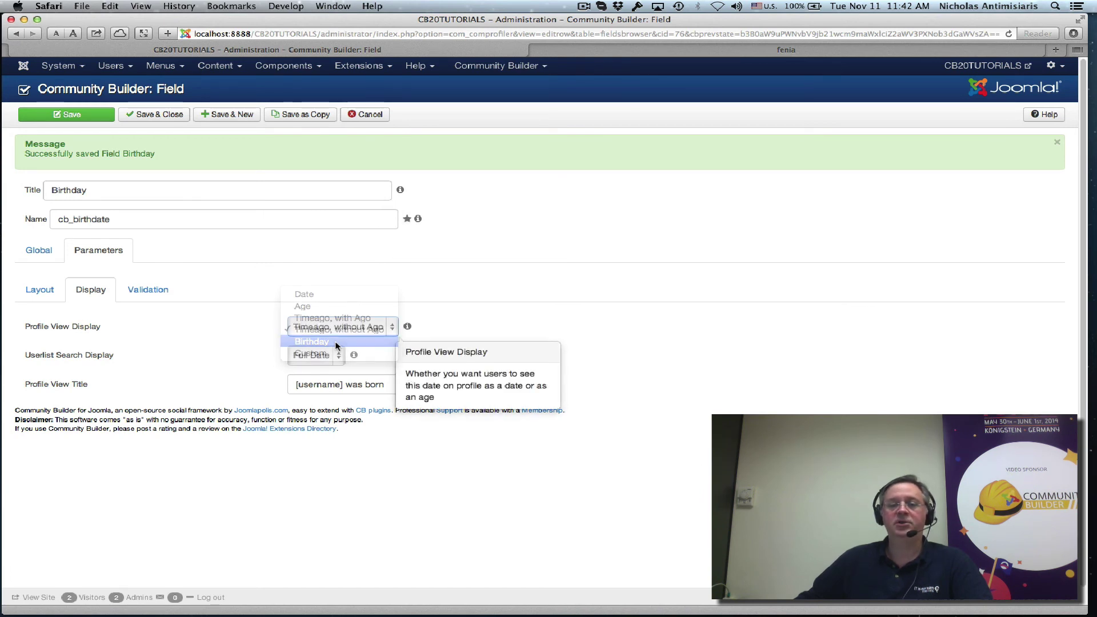
click(387, 384)
key(super+a)
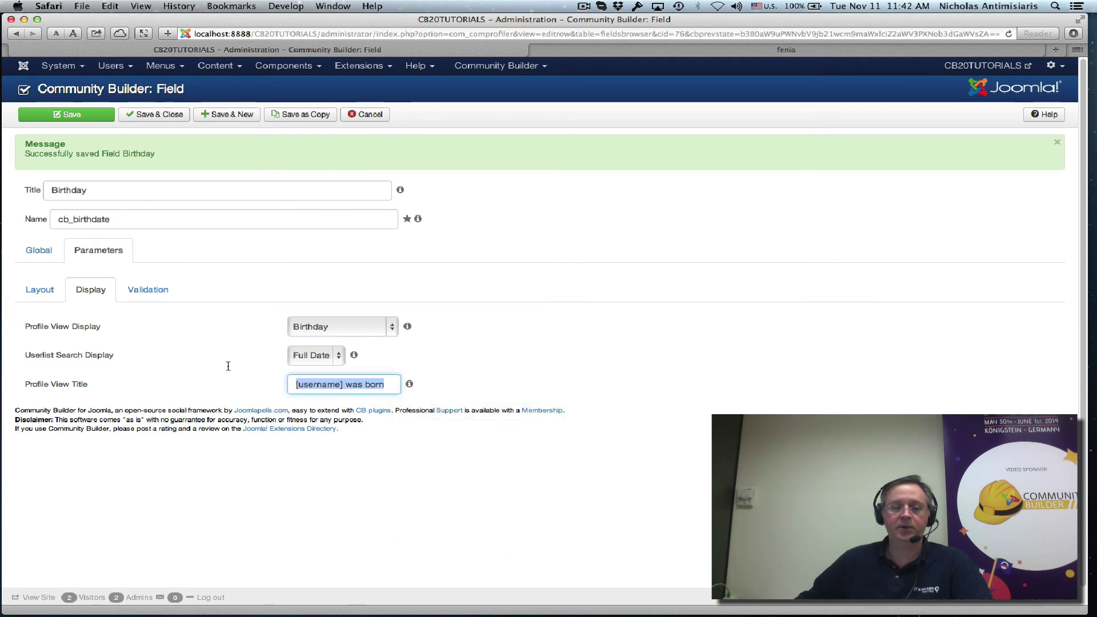
key(BackSpace)
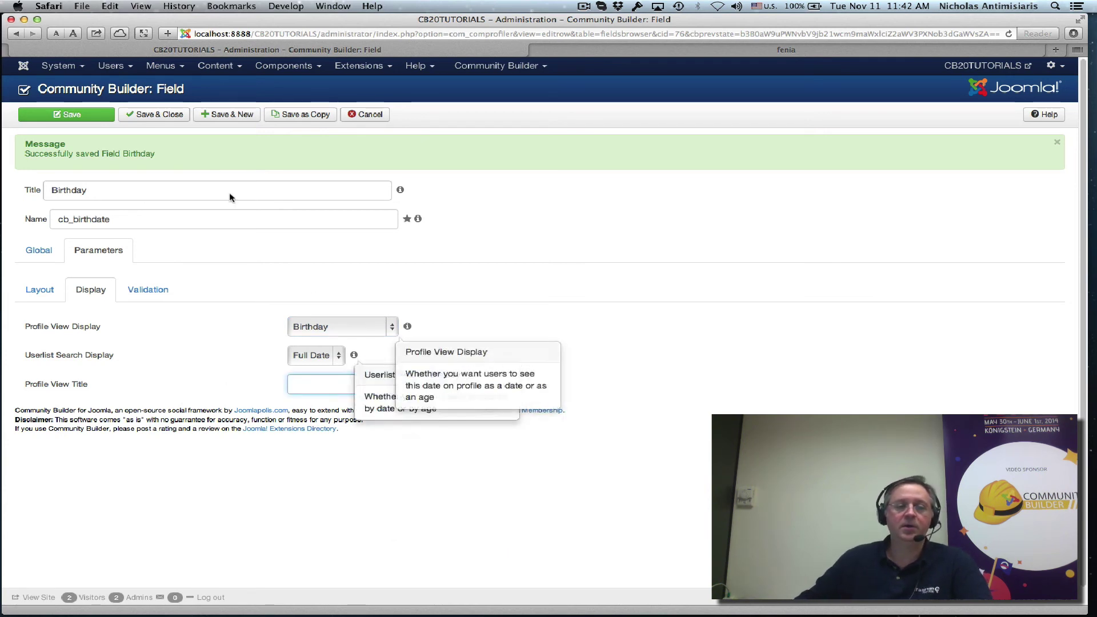
click(536, 34)
key(Return)
- Reload the front-end profile and confirm Additional Info shows Birthday November 04
click(921, 50)
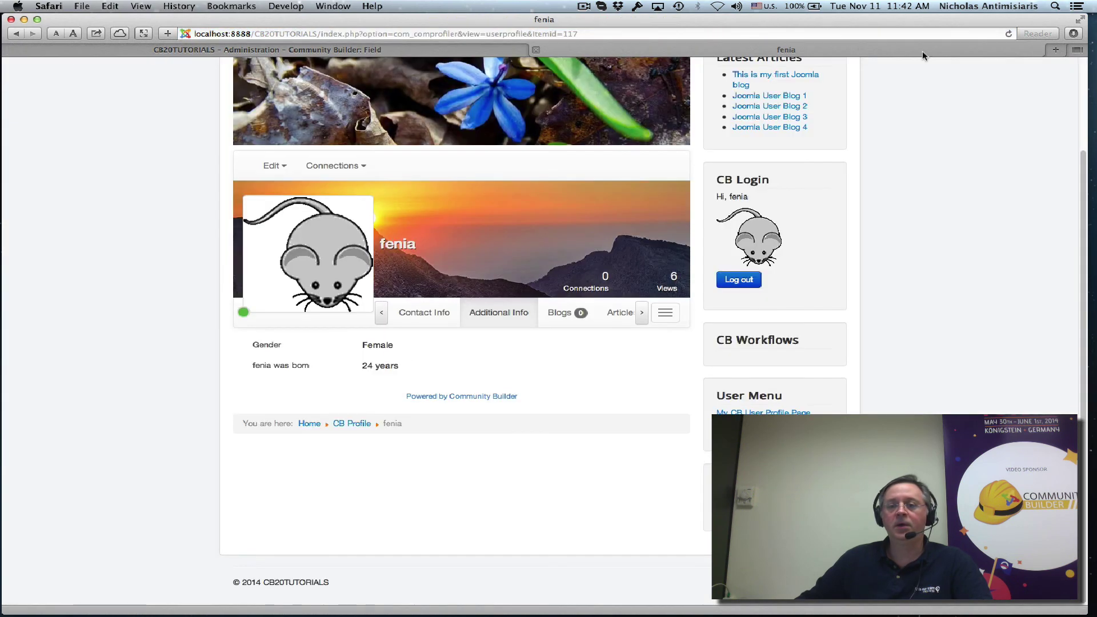
click(1008, 34)
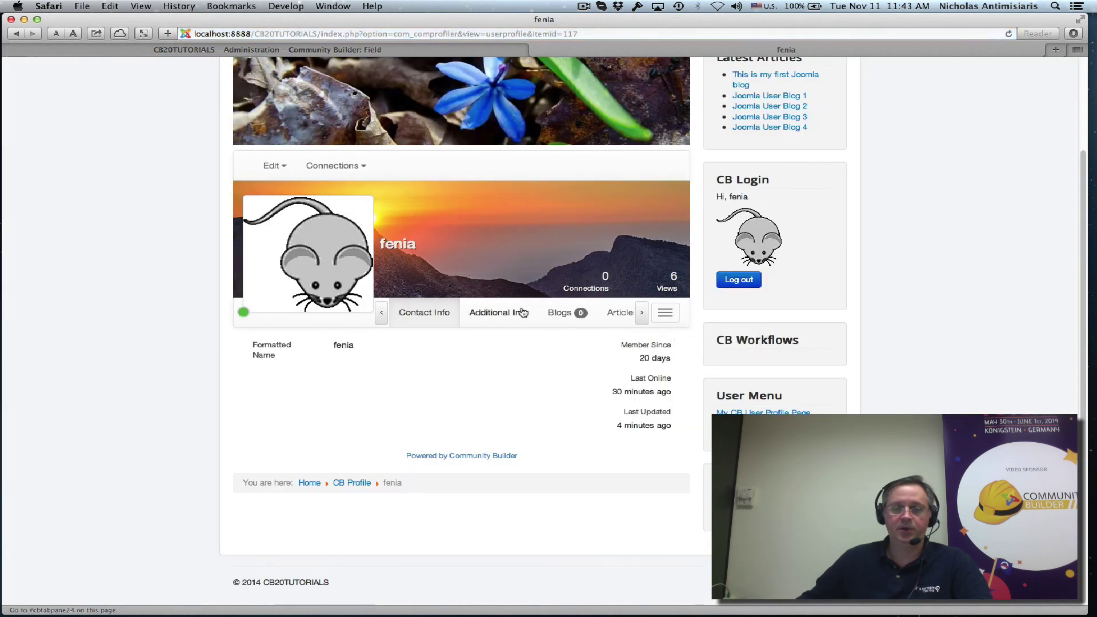
click(514, 313)
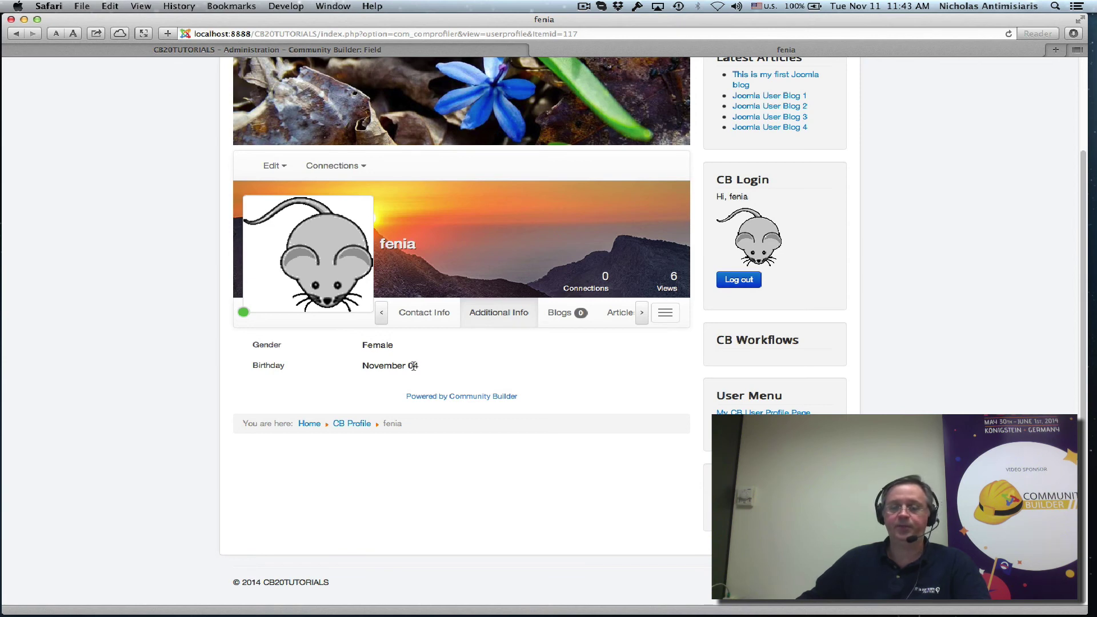
click(250, 51)
- Switch the profile display to Custom with date format Y-m-d and save
click(374, 326)
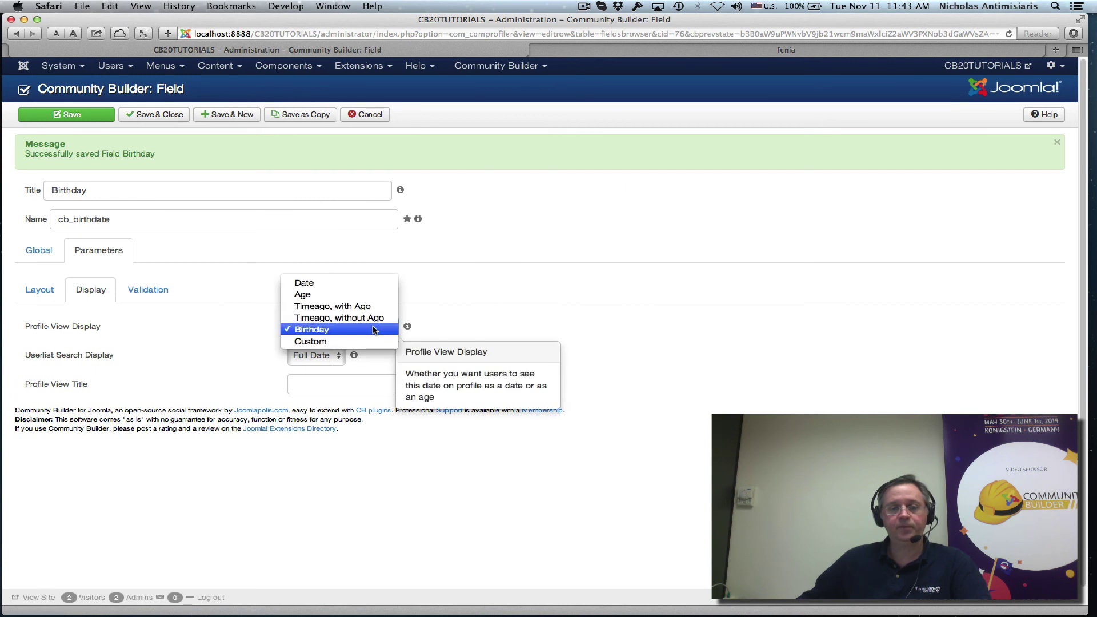
click(359, 341)
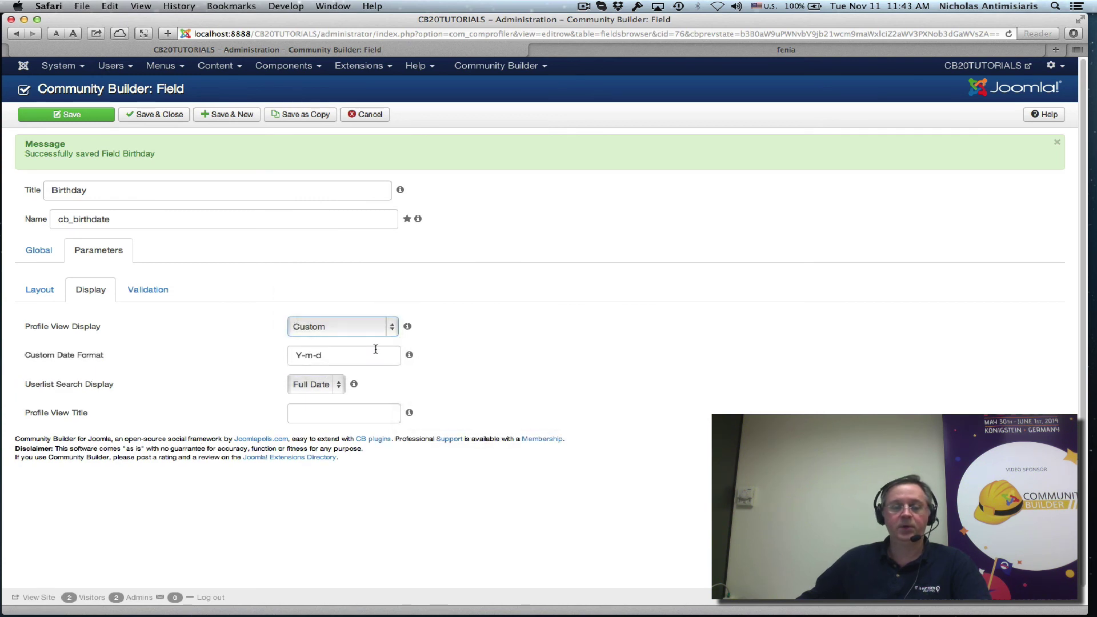
mouse_move(291, 355)
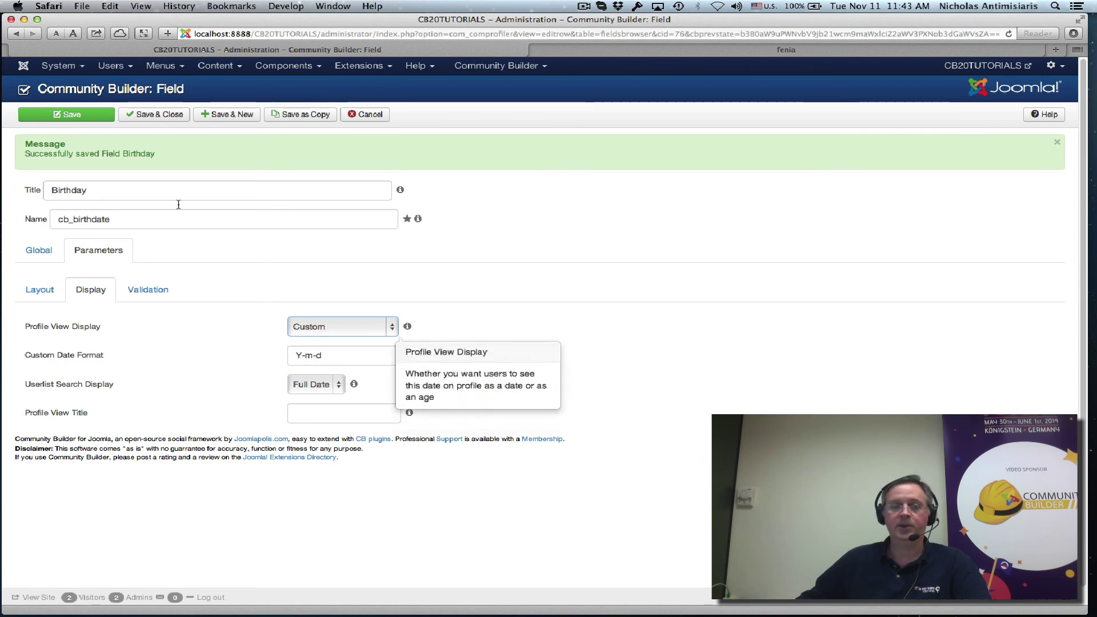
click(64, 116)
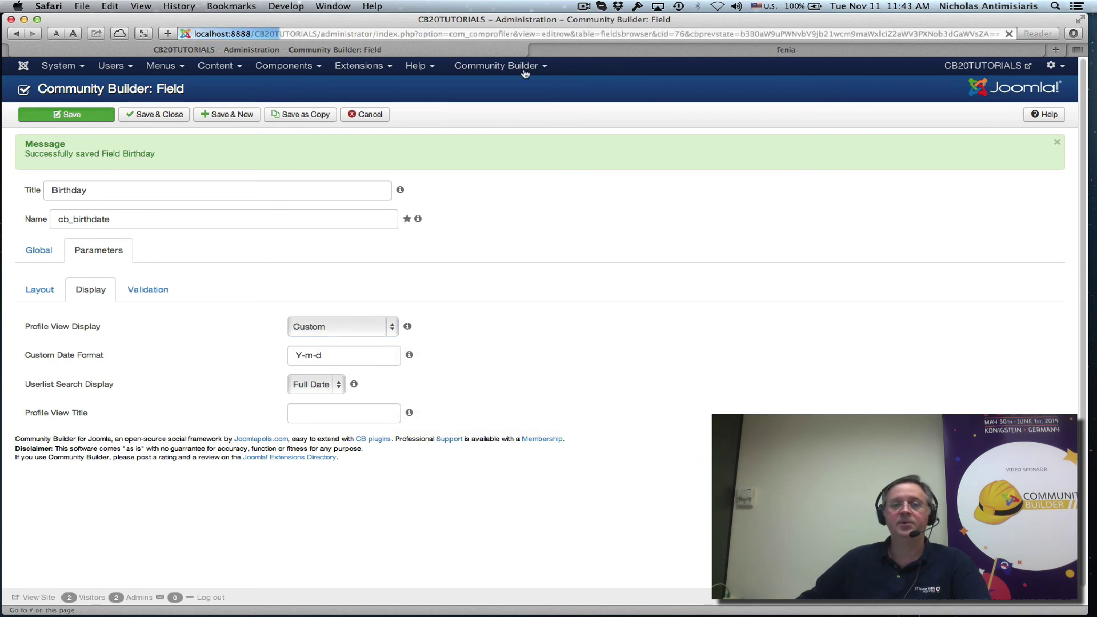
click(713, 52)
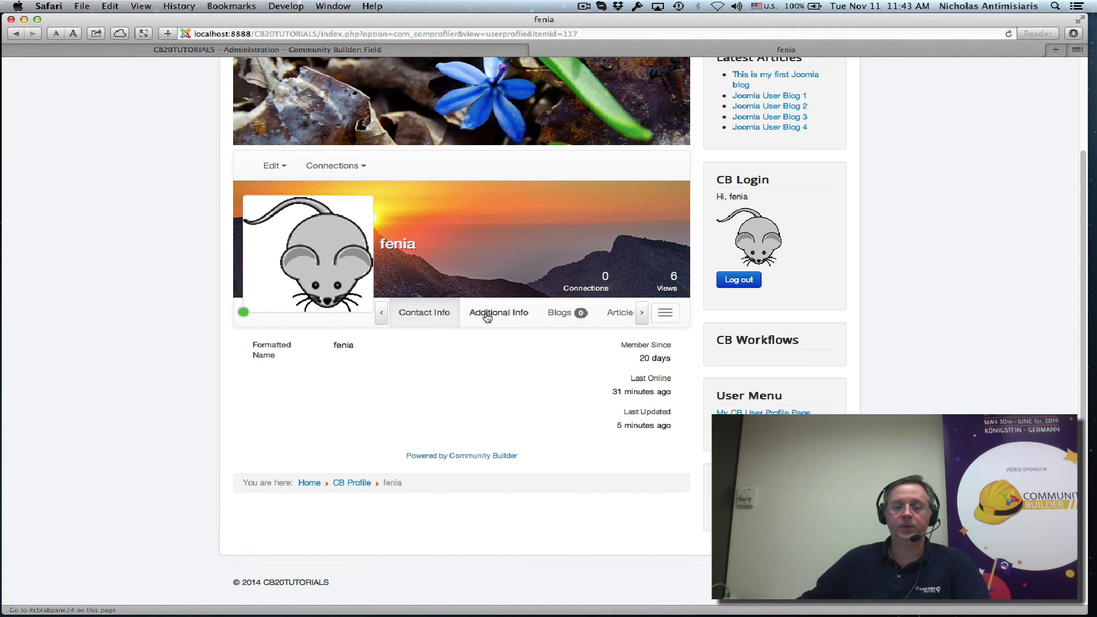
click(486, 315)
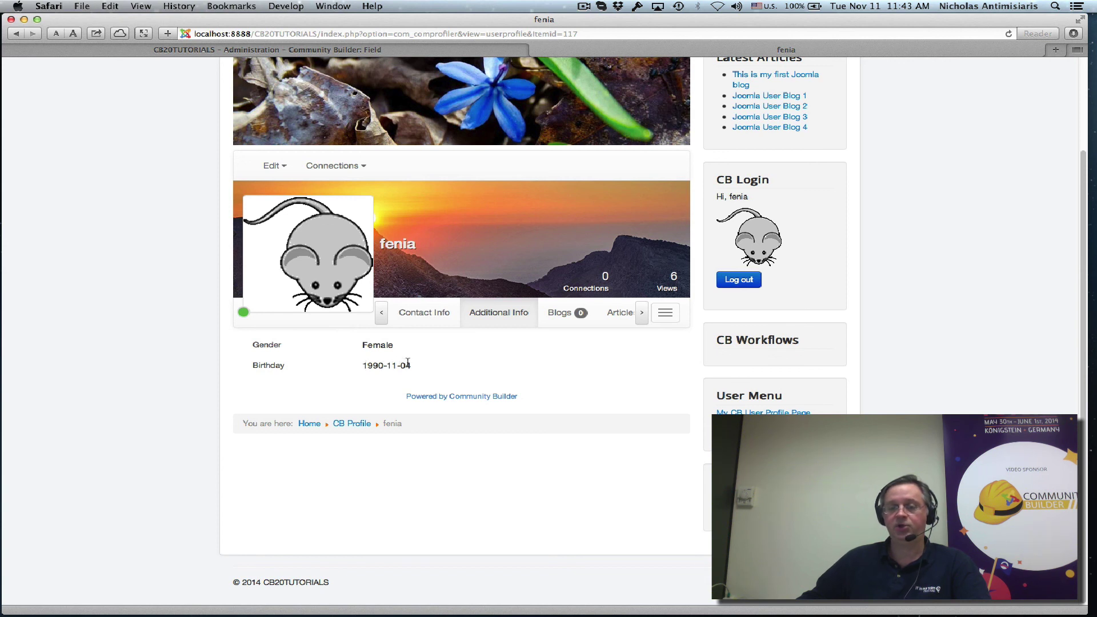
click(229, 50)
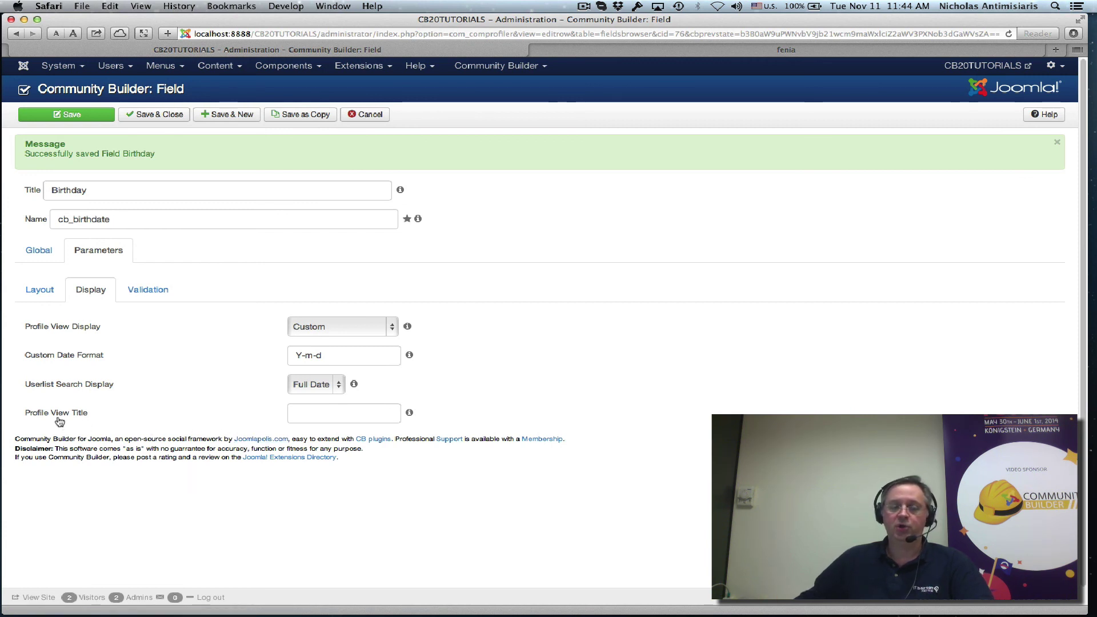
- Show the Birthday field's Layout parameters with the empty profile, edit, userlist and registration value layouts
mouse_move(326, 406)
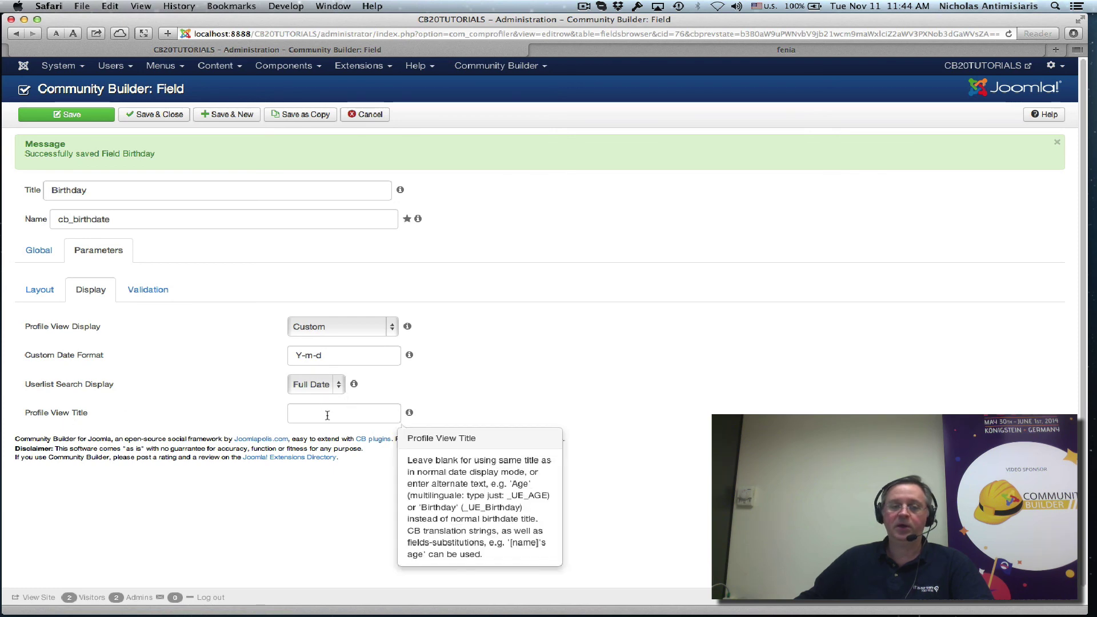
click(38, 289)
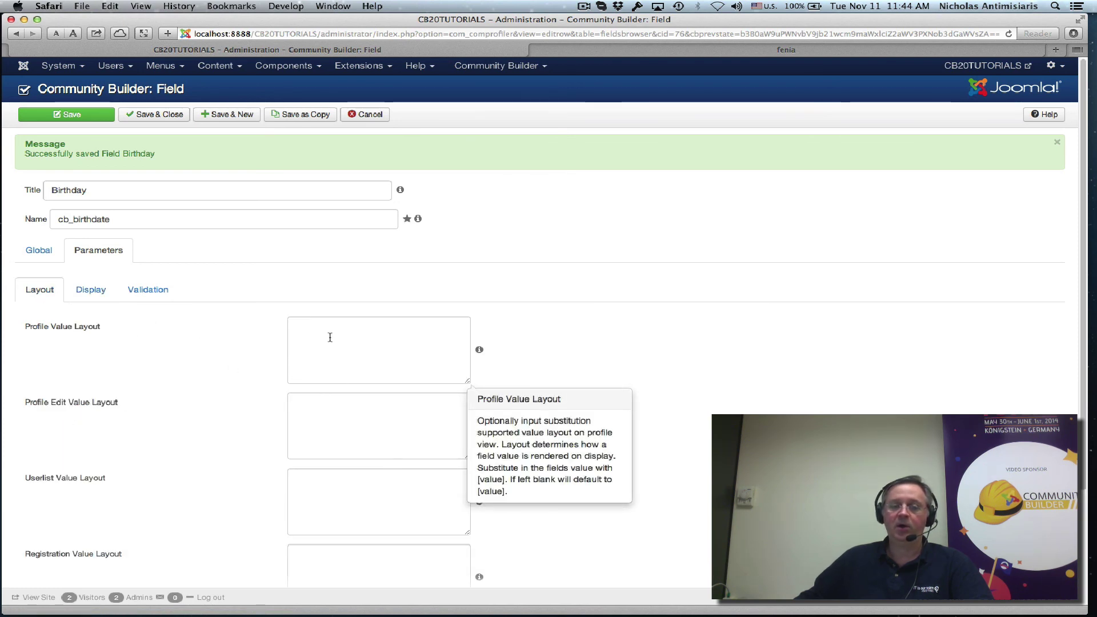
mouse_move(301, 347)
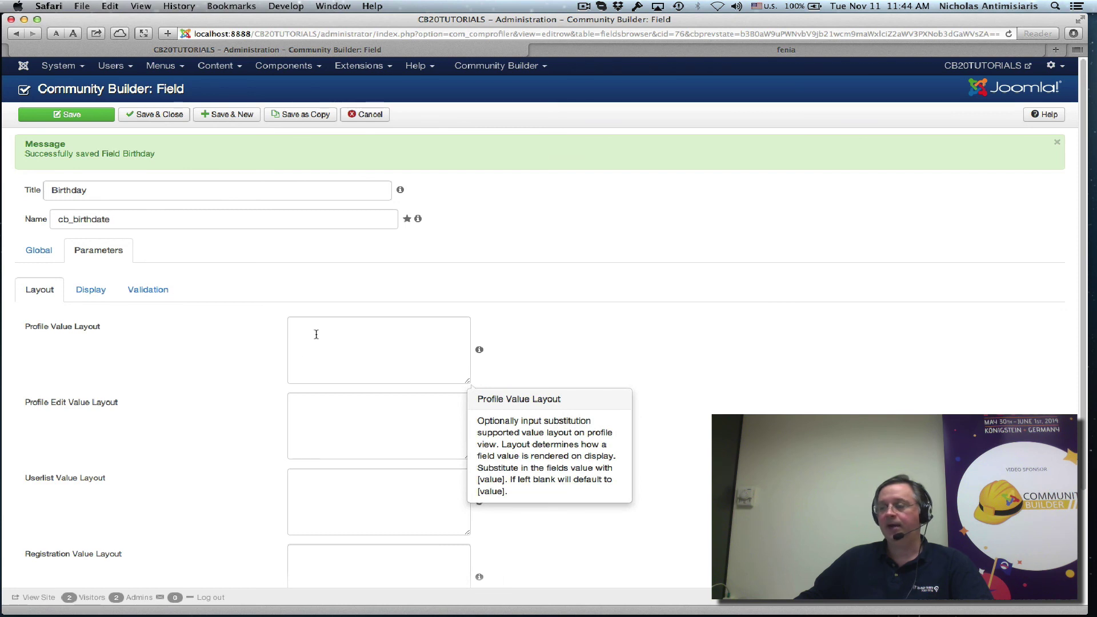